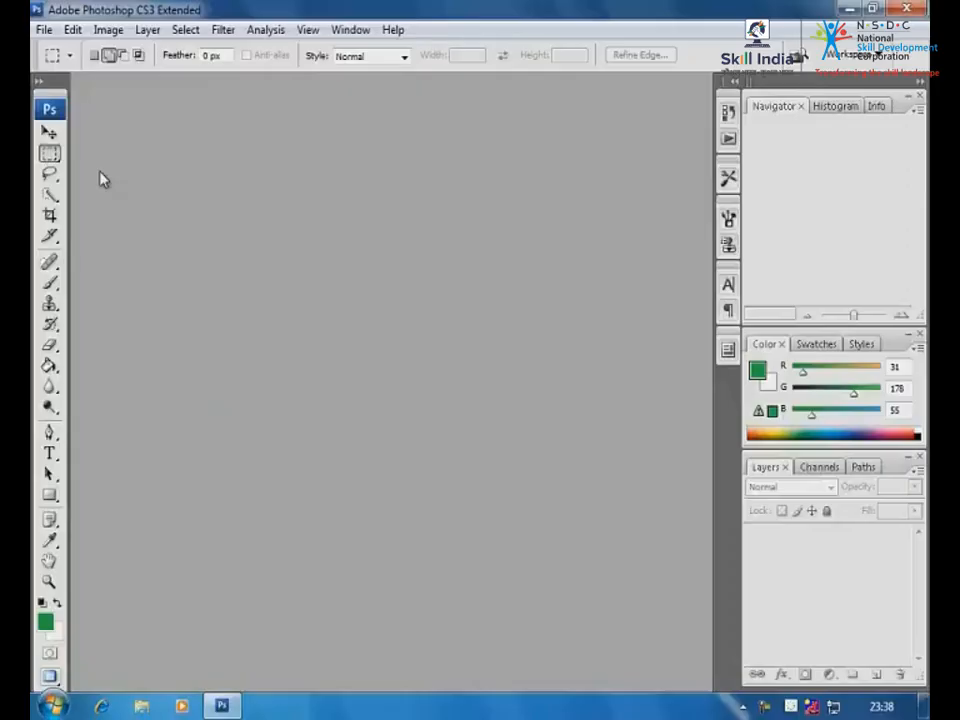
# Open the image Old Man Tore Photo.jpg from the Photo Retouching folder
pyautogui.click(44, 30)
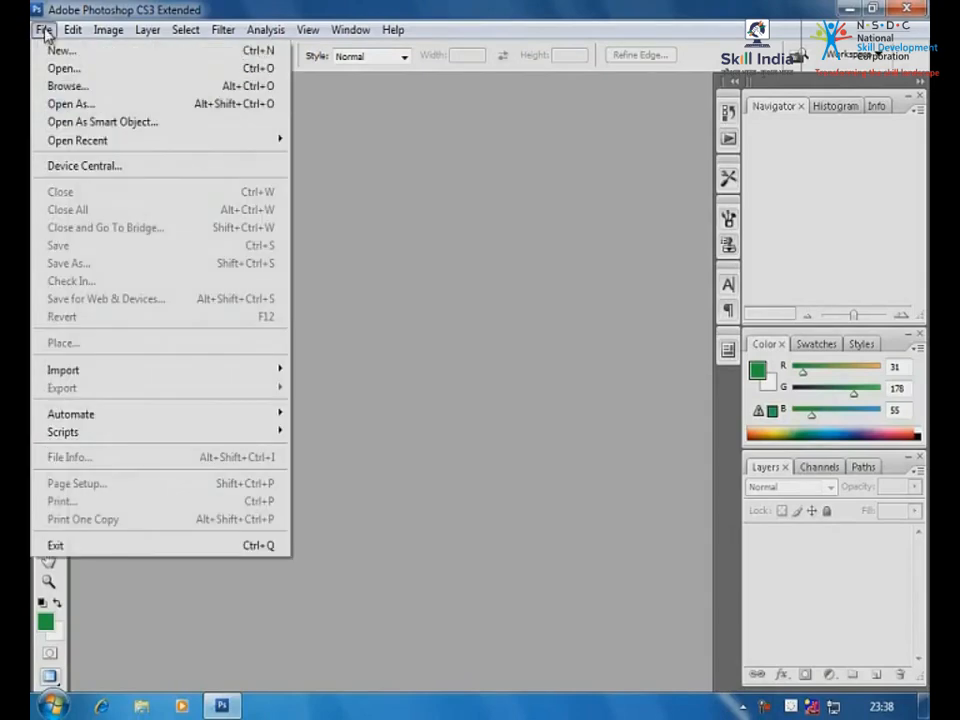
pyautogui.click(60, 68)
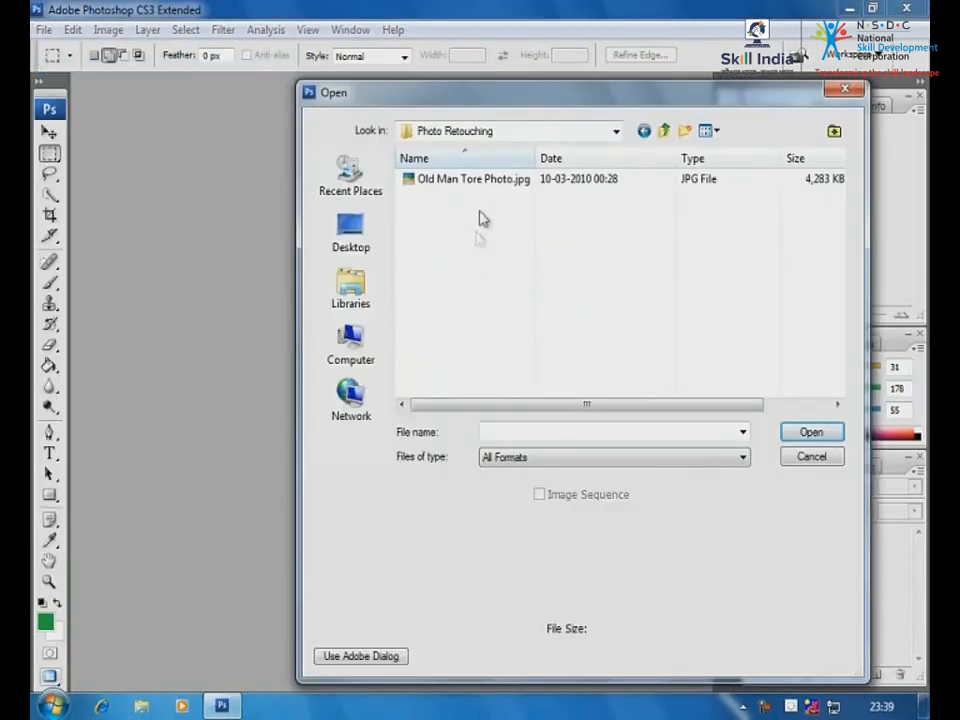
pyautogui.click(488, 183)
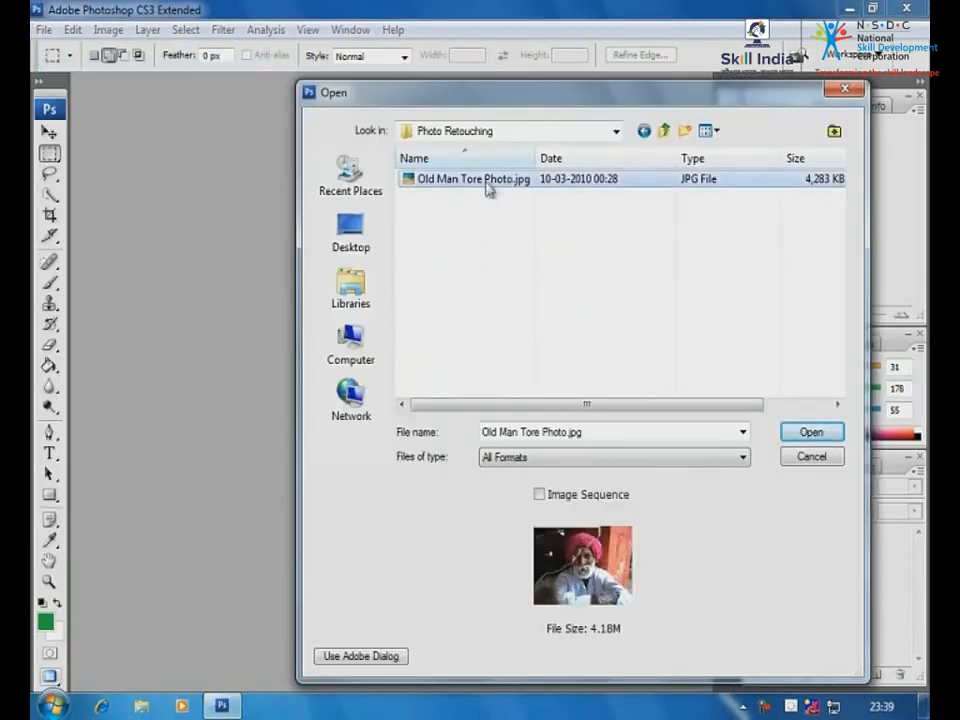
pyautogui.click(806, 434)
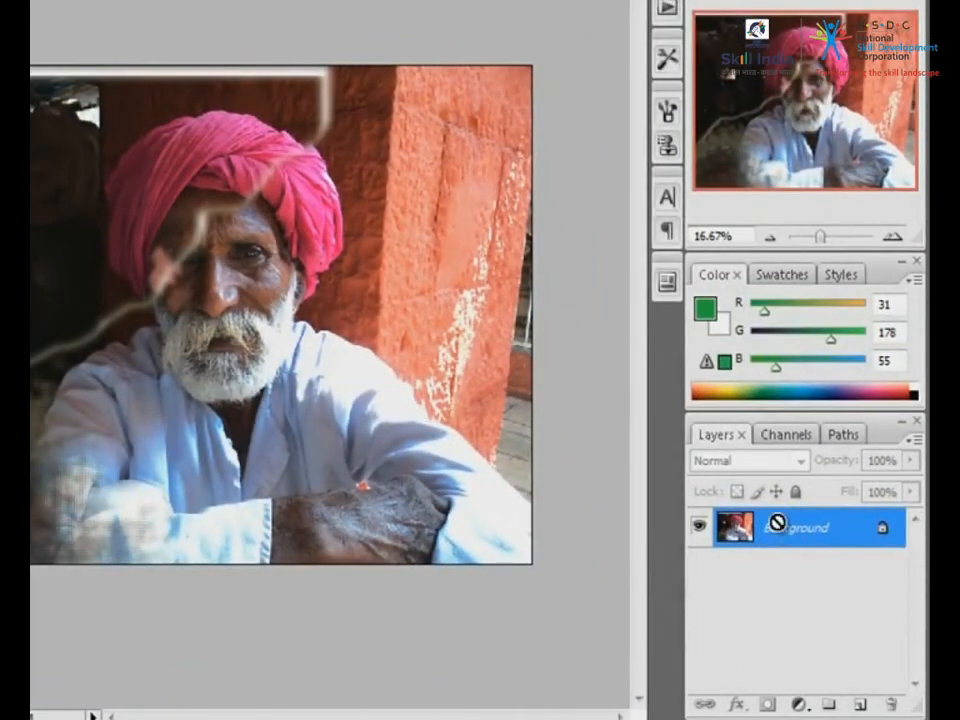
# Duplicate the Background layer and name the copy Old Man
pyautogui.hotkey('ctrl', 'j')
pyautogui.doubleClick(785, 528)
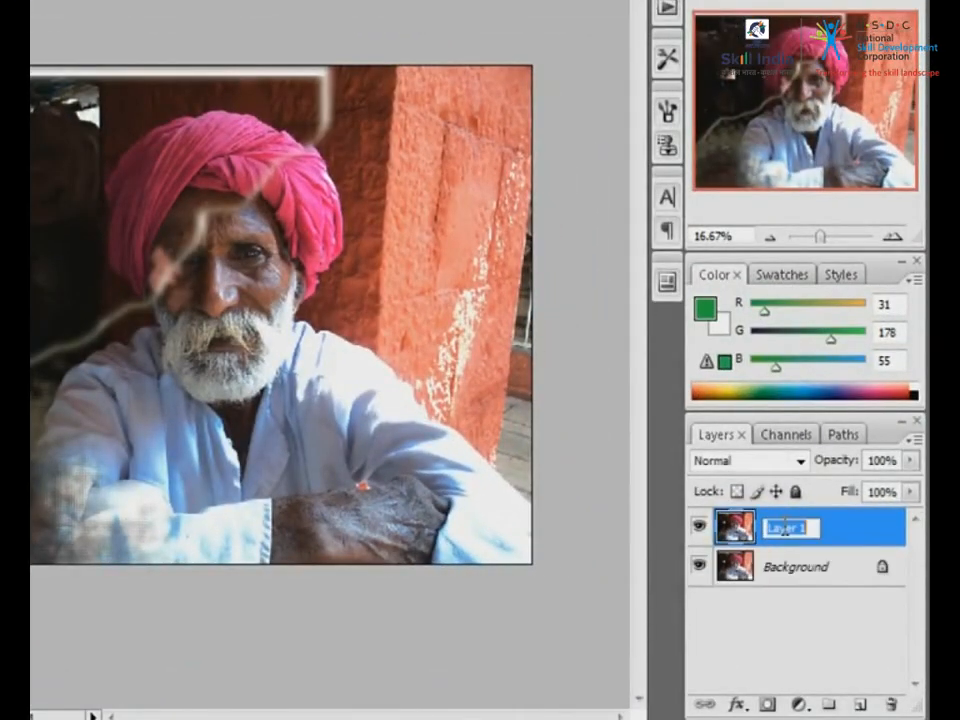
pyautogui.write('Old Man')
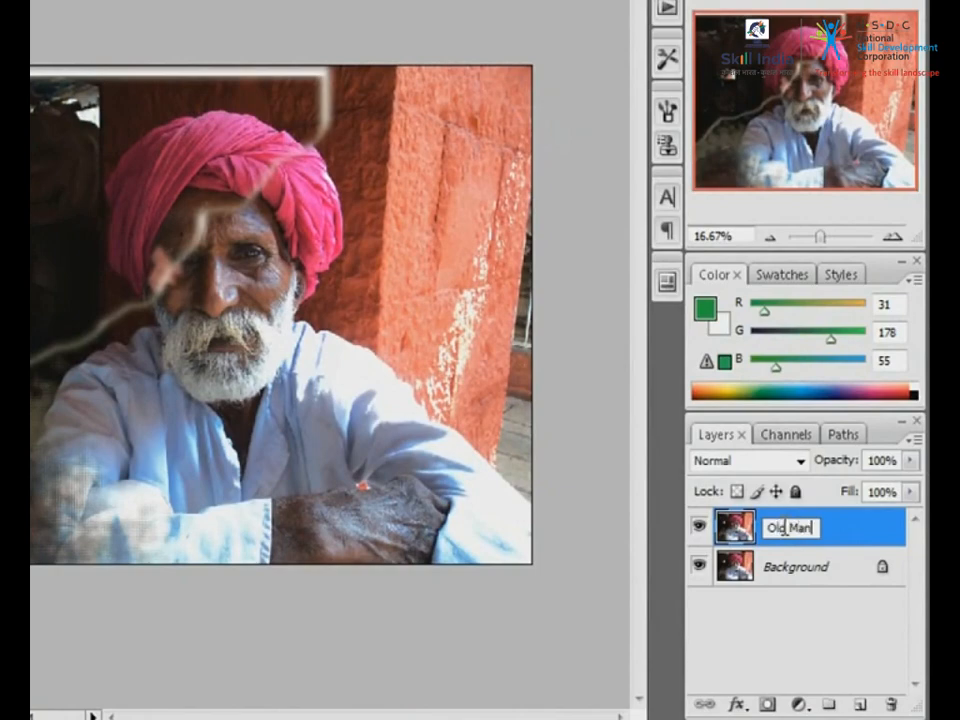
pyautogui.click(866, 529)
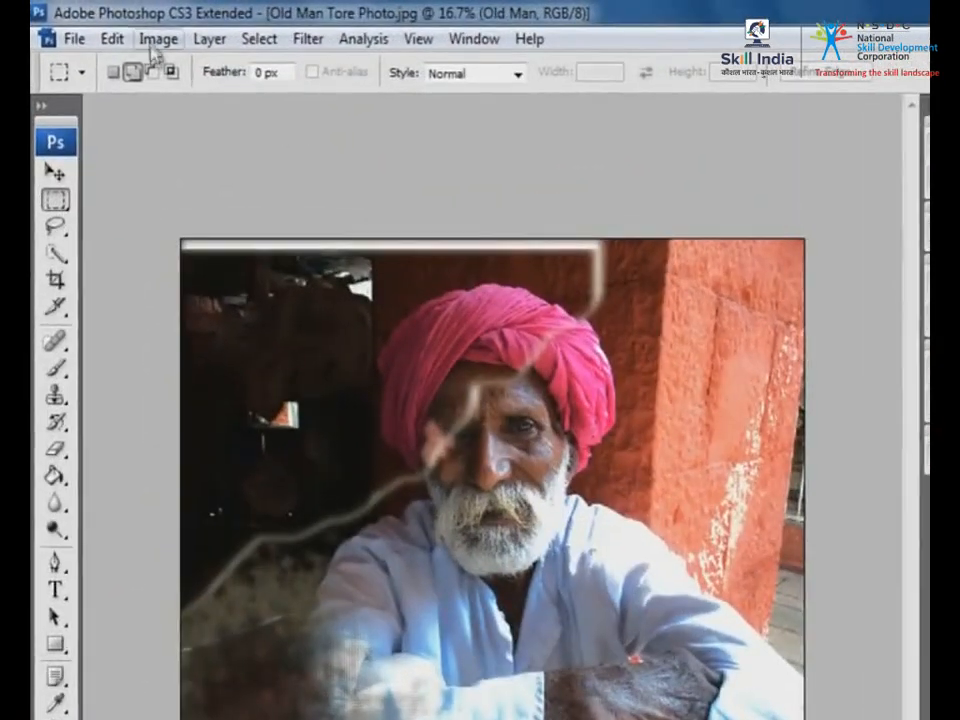
# Brighten the Old Man layer with a Curves adjustment, moving the RGB curve point to input 127 and output 202
pyautogui.click(128, 29)
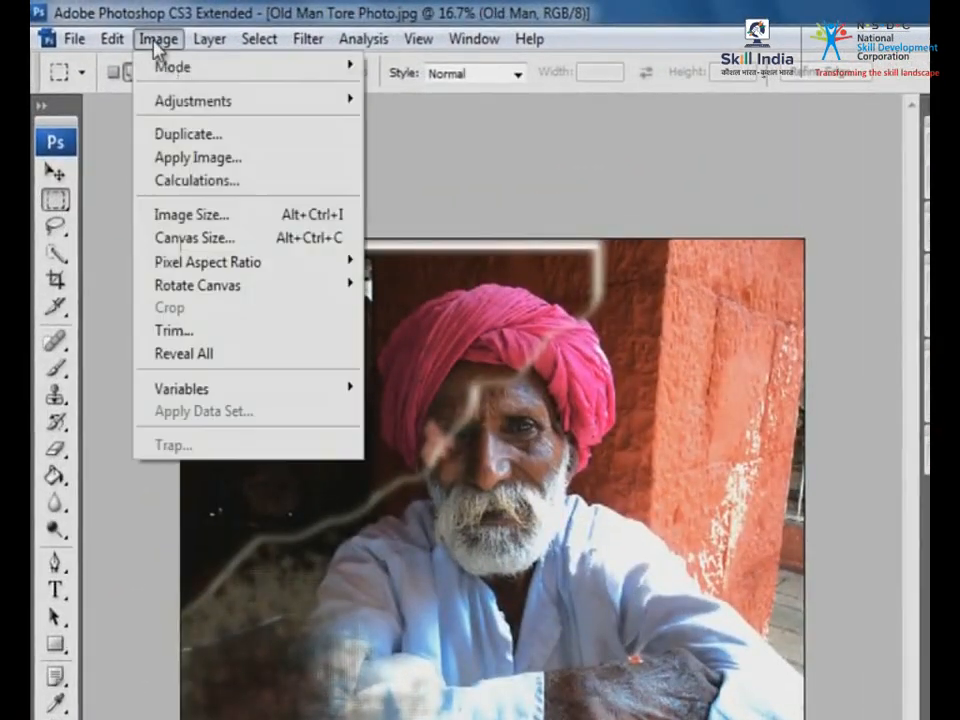
pyautogui.moveTo(170, 100)
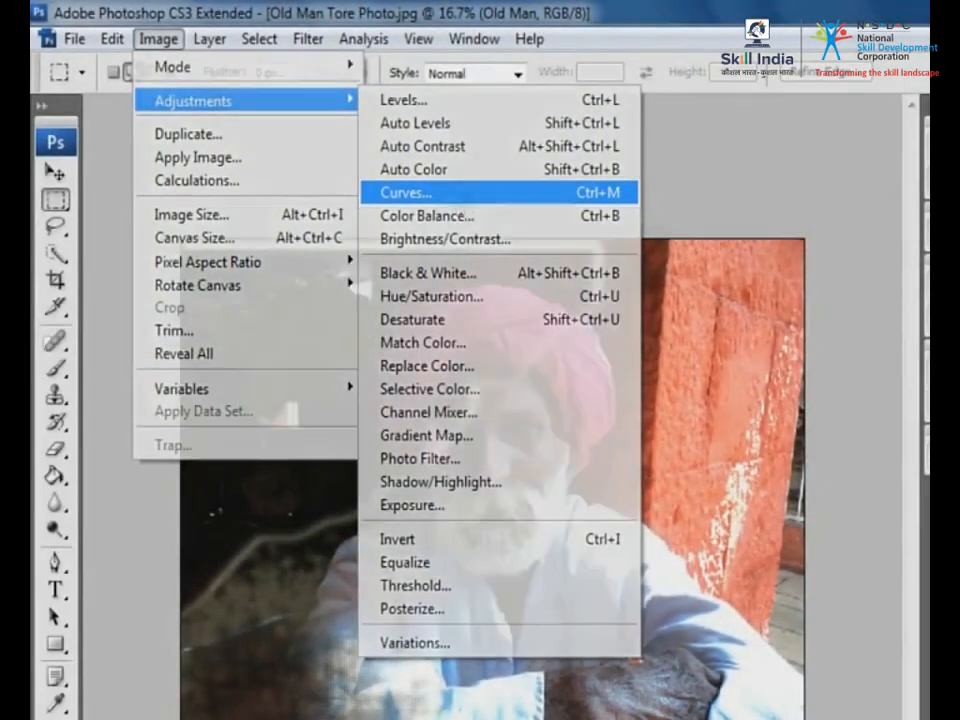
pyautogui.click(458, 200)
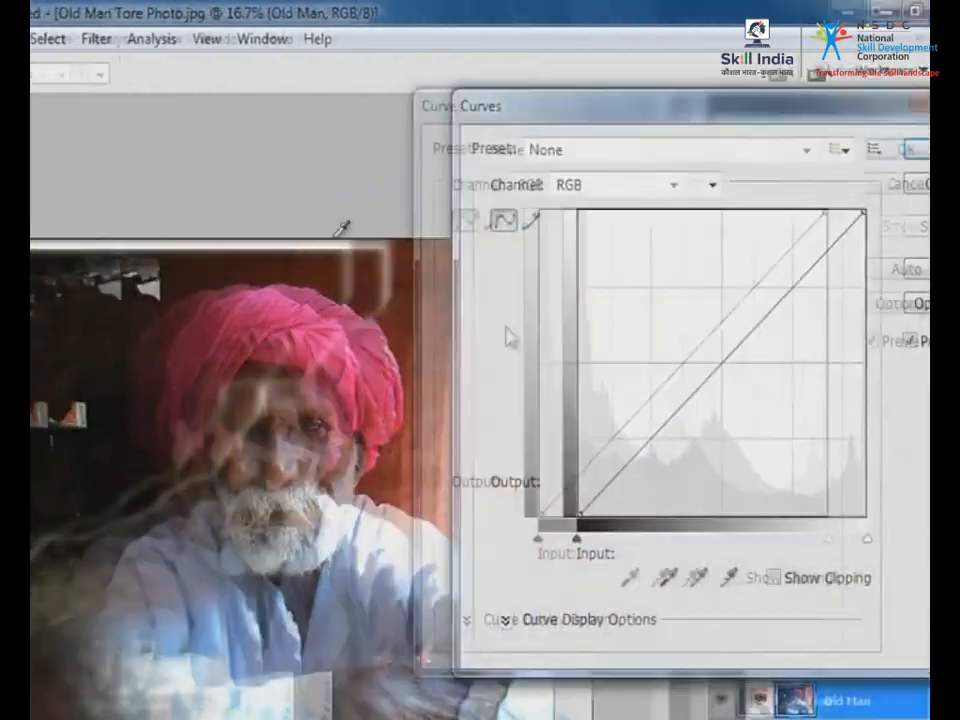
pyautogui.moveTo(754, 340); pyautogui.dragTo(768, 358)
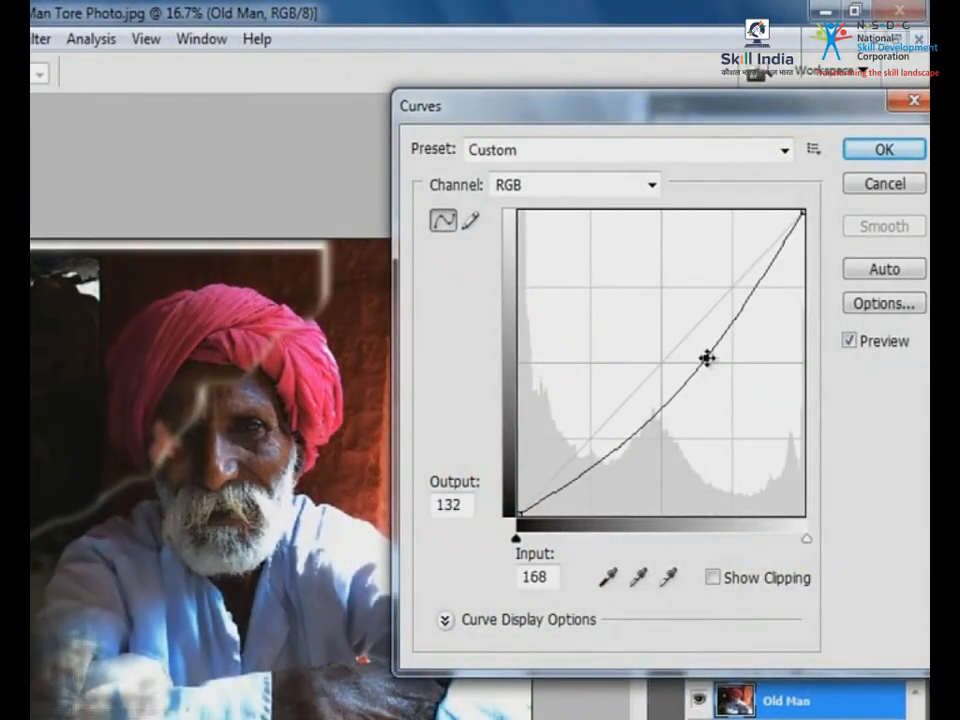
pyautogui.moveTo(707, 357); pyautogui.dragTo(661, 274)
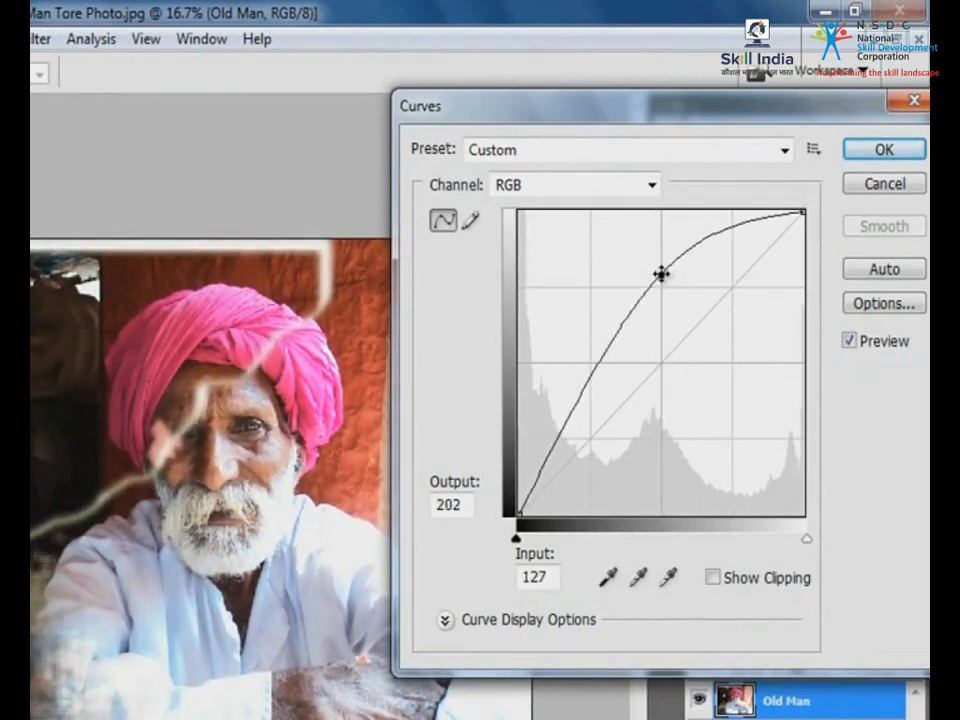
pyautogui.click(893, 150)
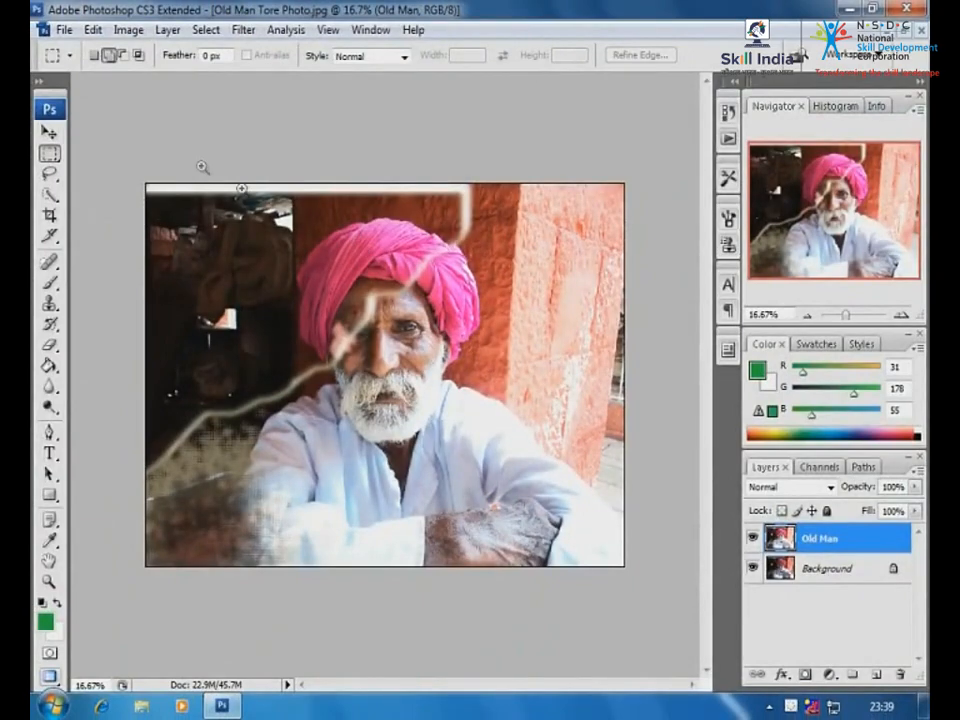
# Apply a Hue/Saturation adjustment to the Old Man layer with hue +16, lightness -10 and a raised saturation
pyautogui.moveTo(193, 189); pyautogui.dragTo(602, 559)
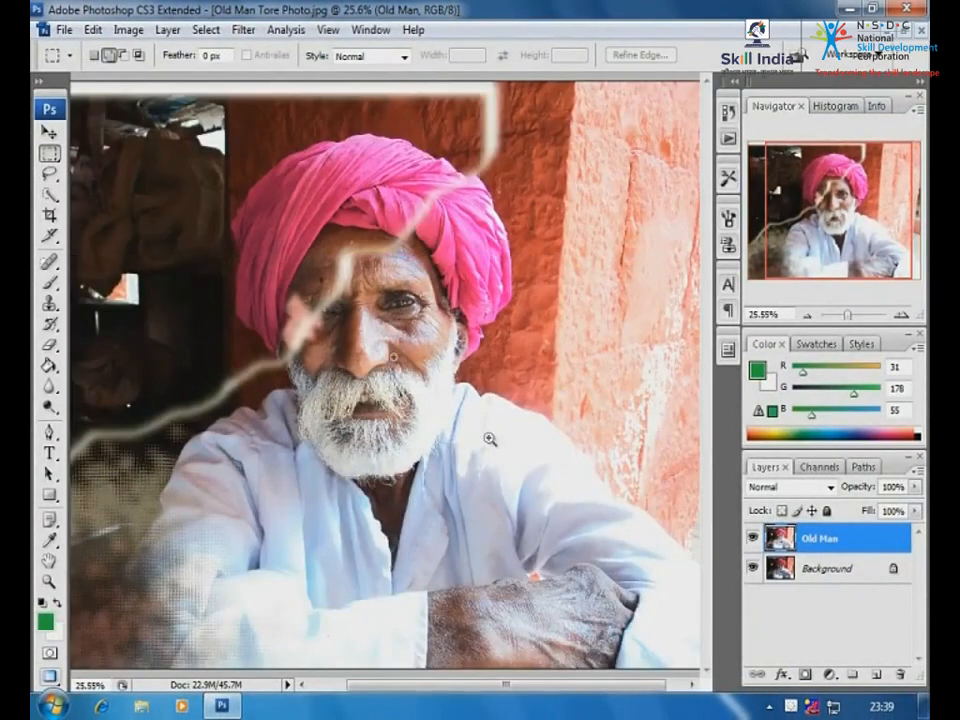
pyautogui.moveTo(229, 176); pyautogui.dragTo(628, 540)
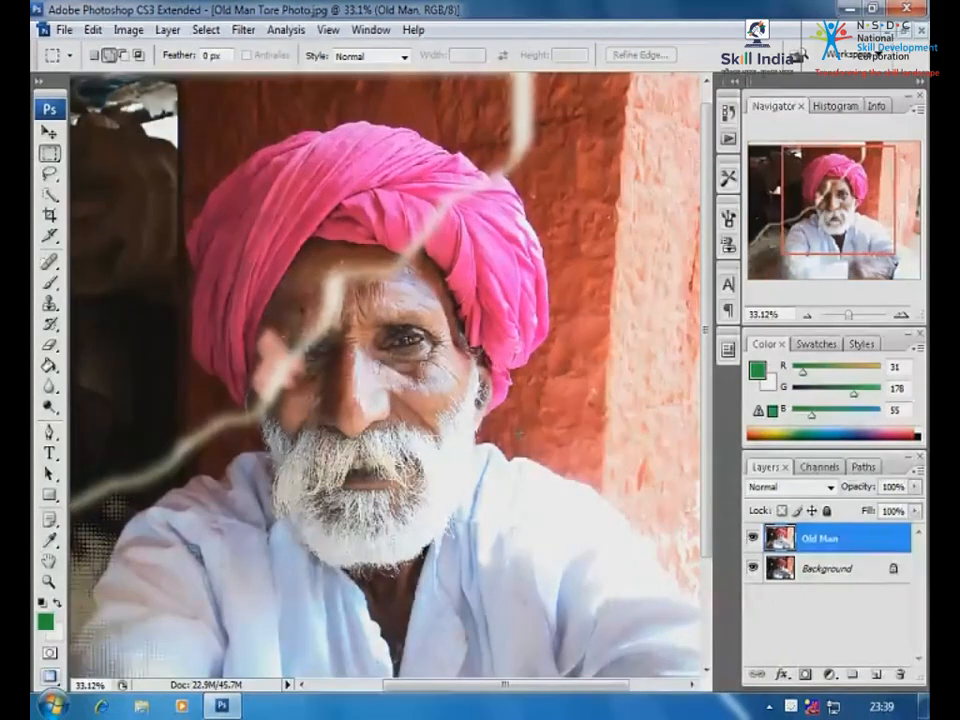
pyautogui.press('i')
pyautogui.hotkey('ctrl', 'u')
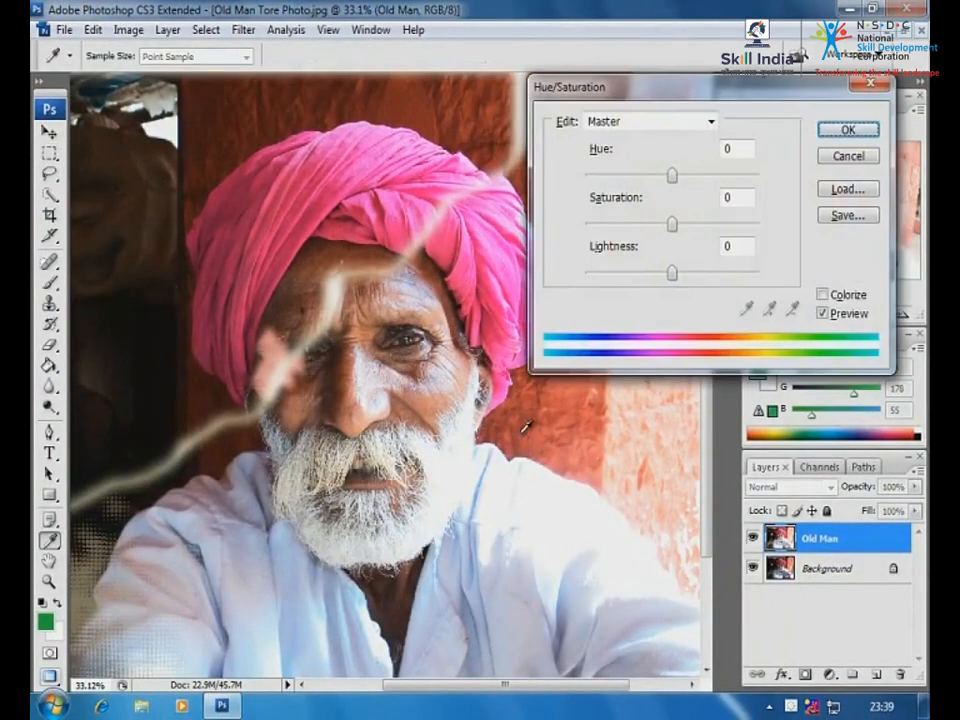
pyautogui.moveTo(675, 179)
pyautogui.mouseDown()
pyautogui.moveTo(656, 180)
pyautogui.moveTo(687, 179)
pyautogui.mouseUp()
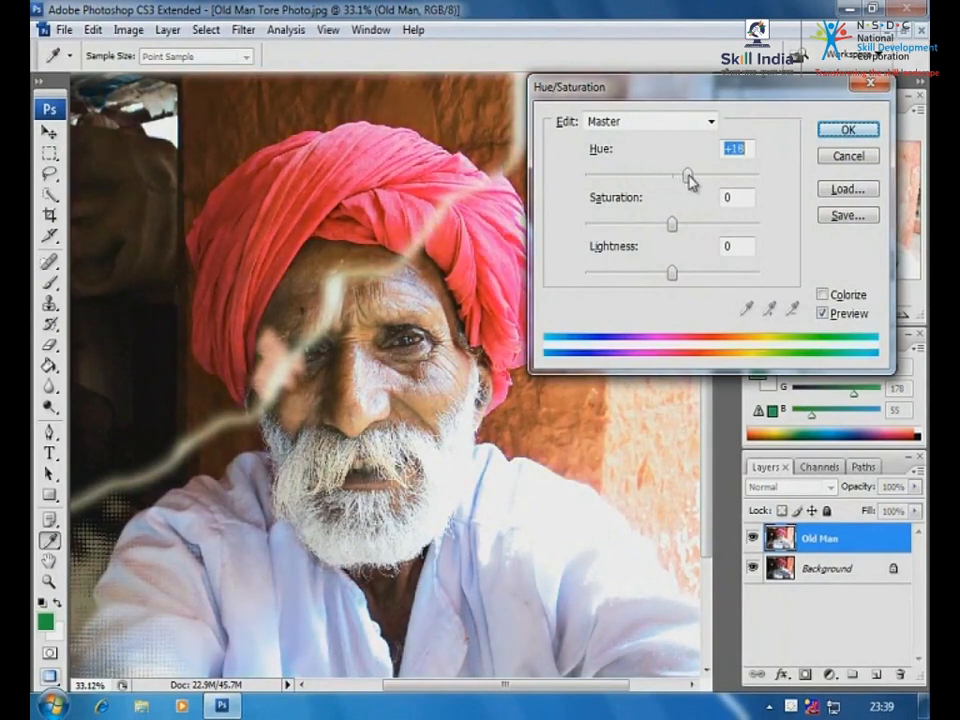
pyautogui.click(671, 230)
pyautogui.moveTo(671, 230); pyautogui.dragTo(665, 277)
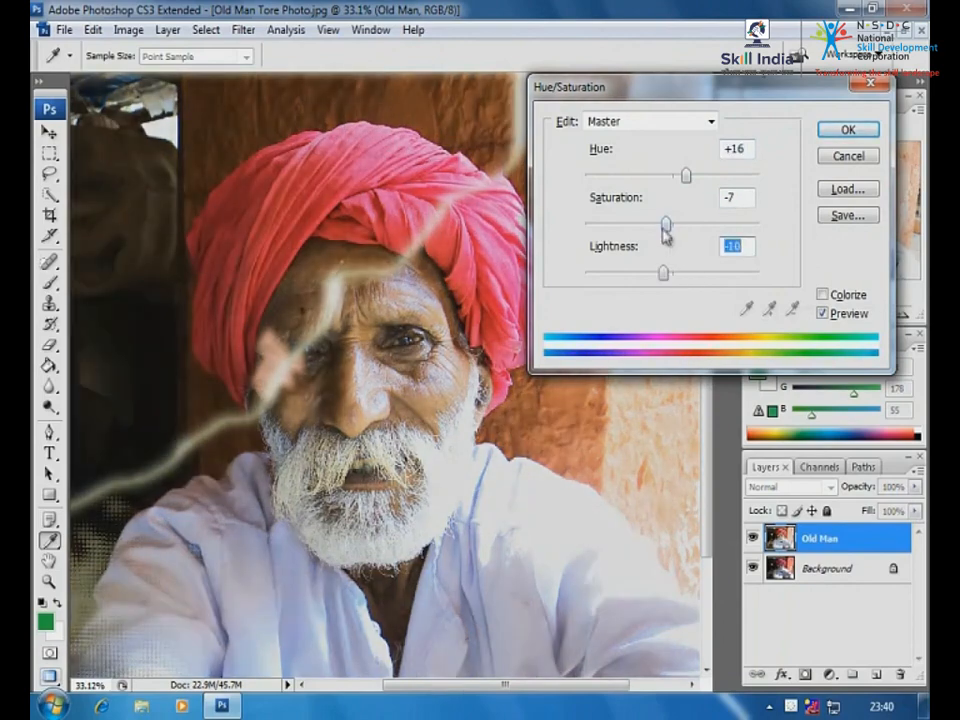
pyautogui.moveTo(664, 224); pyautogui.dragTo(688, 236)
pyautogui.click(845, 130)
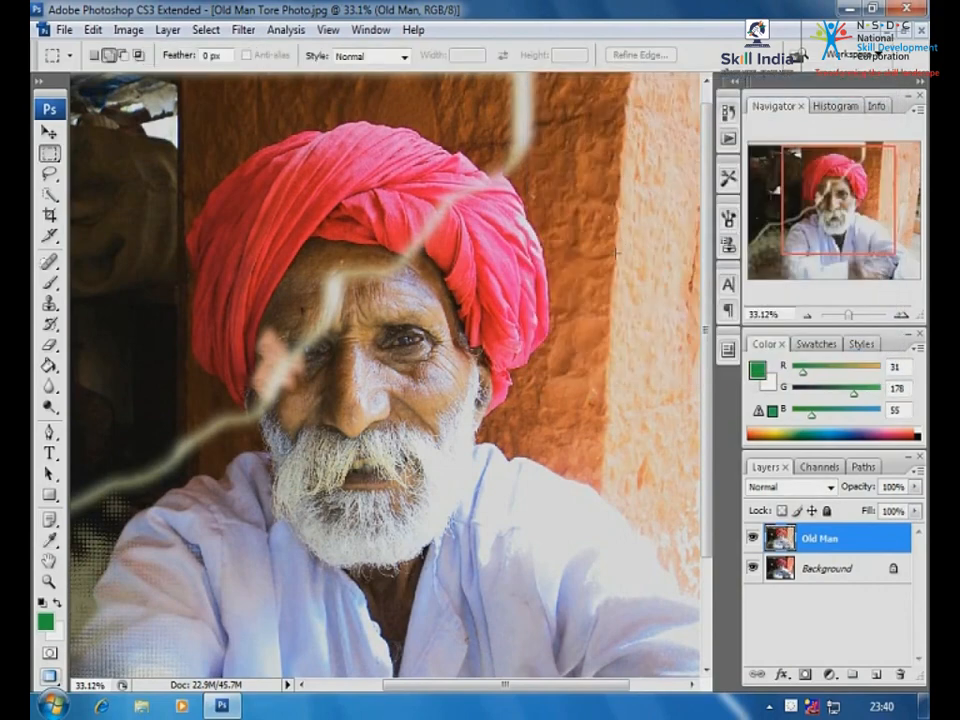
# Clone Stamp wall texture with the 70 px brush over the vertical tear above the turban and the adjoining end of the upper white strip
pyautogui.keyDown('ctrl'); pyautogui.keyDown('alt'); pyautogui.click(492, 194); pyautogui.keyUp('alt'); pyautogui.keyUp('ctrl')
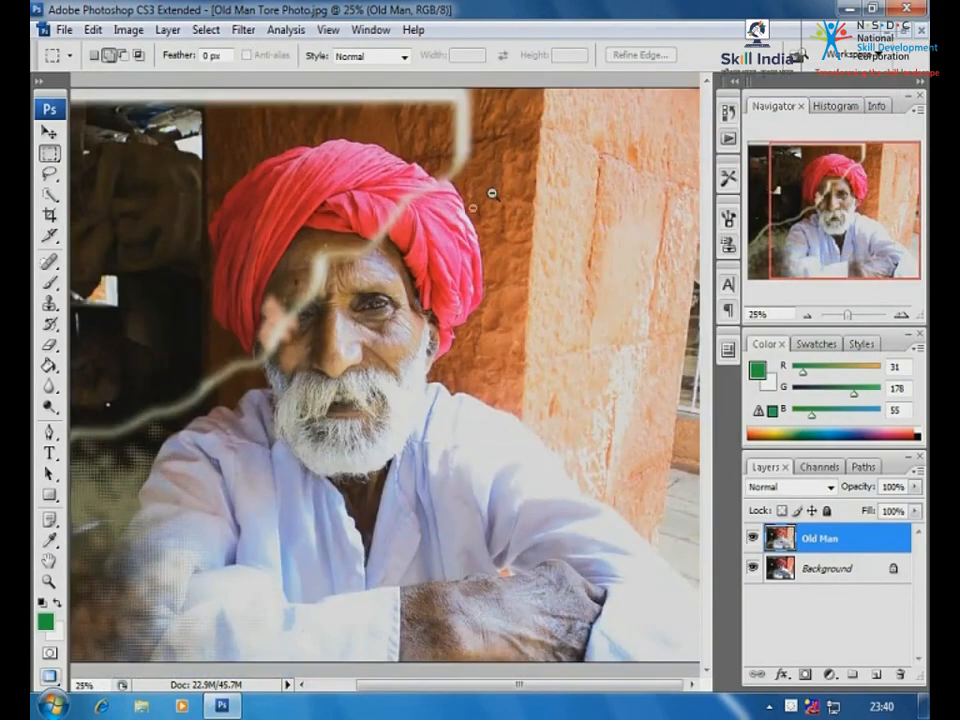
pyautogui.keyDown('ctrl'); pyautogui.keyDown('alt'); pyautogui.click(410, 214); pyautogui.keyUp('alt'); pyautogui.keyUp('ctrl')
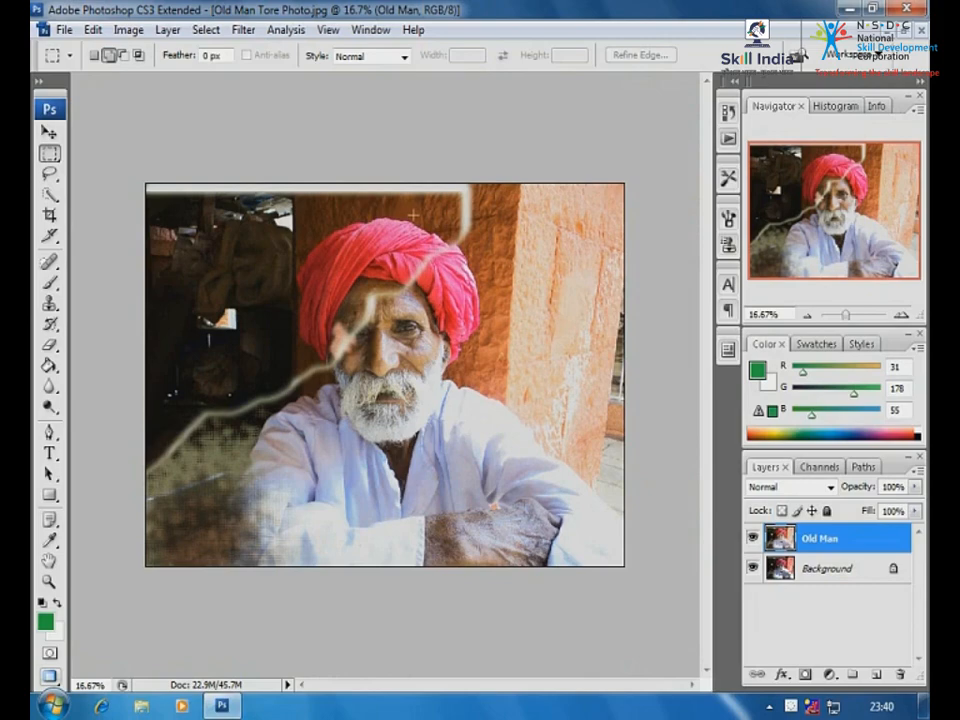
pyautogui.moveTo(304, 197); pyautogui.dragTo(557, 283)
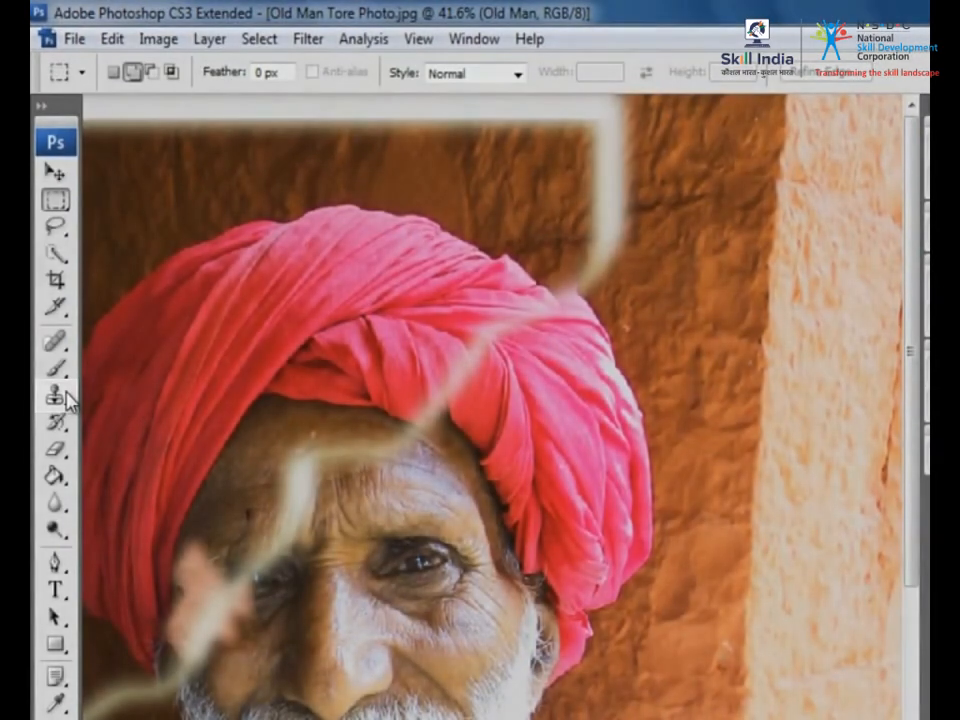
pyautogui.click(55, 395)
pyautogui.click(140, 394)
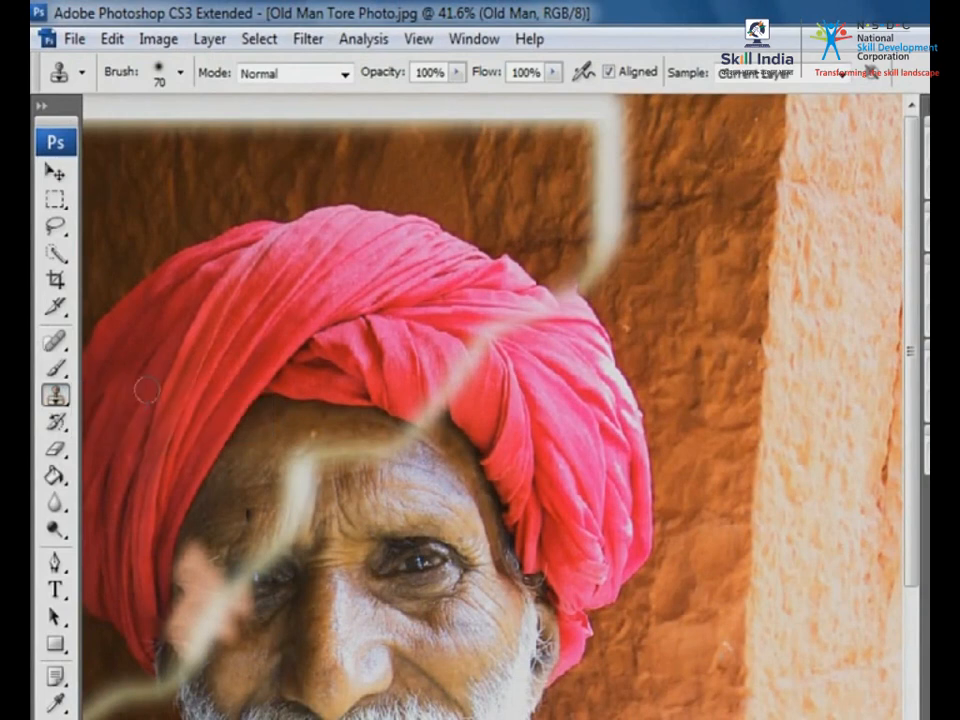
pyautogui.keyDown('alt'); pyautogui.click(684, 158); pyautogui.keyUp('alt')
pyautogui.moveTo(605, 190)
pyautogui.mouseDown()
pyautogui.moveTo(611, 161)
pyautogui.moveTo(642, 155)
pyautogui.moveTo(580, 137)
pyautogui.mouseUp()
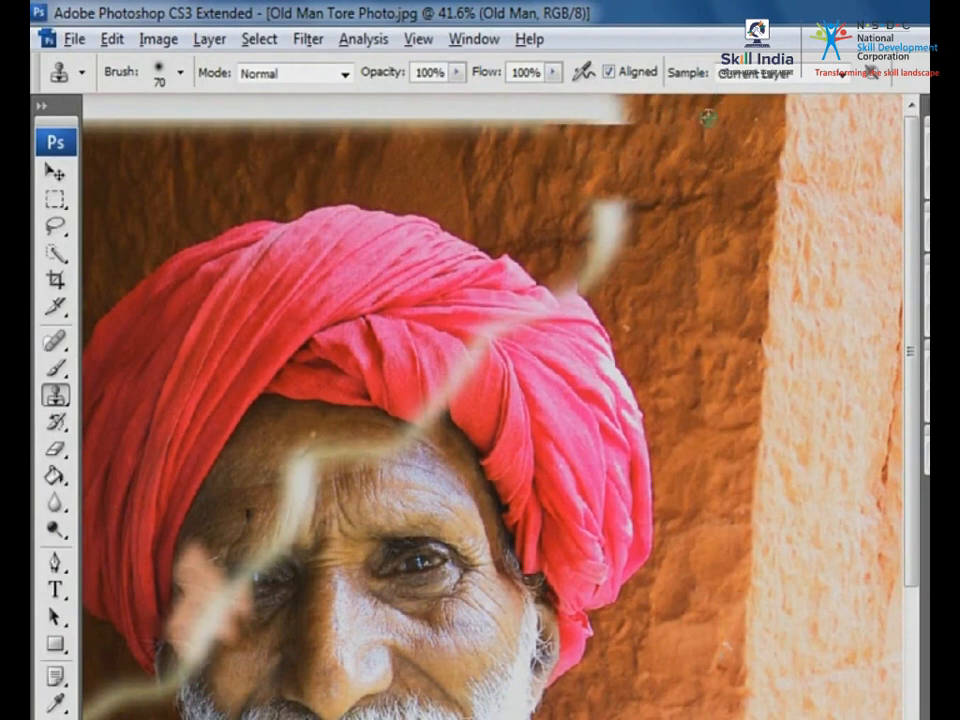
pyautogui.keyDown('alt'); pyautogui.click(707, 117); pyautogui.keyUp('alt')
pyautogui.moveTo(641, 118); pyautogui.dragTo(558, 116)
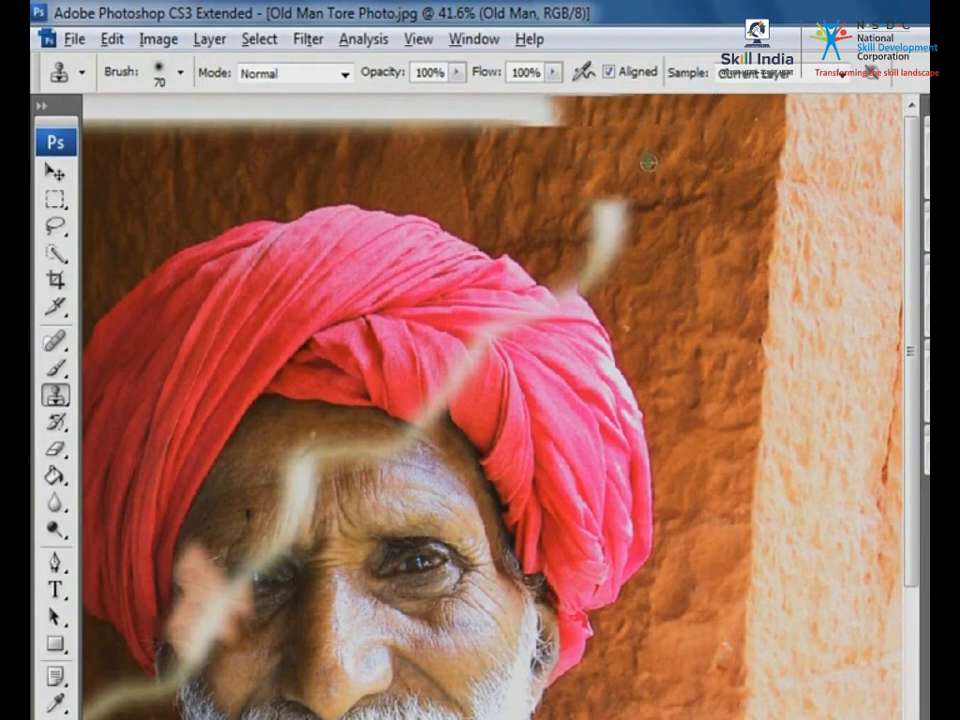
# Clone clean wall texture over the leftover tear beside the turban and the pale patch on the wall
pyautogui.moveTo(591, 225)
pyautogui.mouseDown()
pyautogui.moveTo(653, 260)
pyautogui.moveTo(590, 268)
pyautogui.moveTo(581, 276)
pyautogui.moveTo(598, 292)
pyautogui.moveTo(629, 250)
pyautogui.moveTo(601, 235)
pyautogui.moveTo(600, 269)
pyautogui.moveTo(563, 272)
pyautogui.moveTo(582, 283)
pyautogui.moveTo(562, 282)
pyautogui.moveTo(666, 279)
pyautogui.mouseUp()
pyautogui.keyDown('alt'); pyautogui.click(541, 239); pyautogui.keyUp('alt')
pyautogui.click(718, 204)
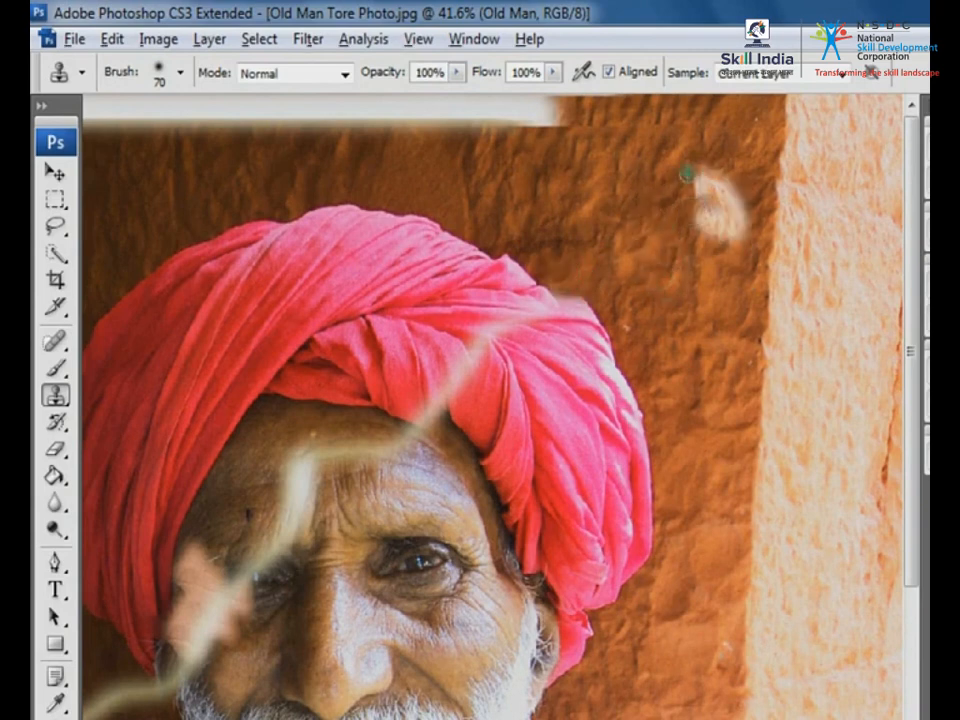
pyautogui.keyDown('alt'); pyautogui.click(615, 206); pyautogui.keyUp('alt')
pyautogui.moveTo(705, 208); pyautogui.dragTo(745, 226)
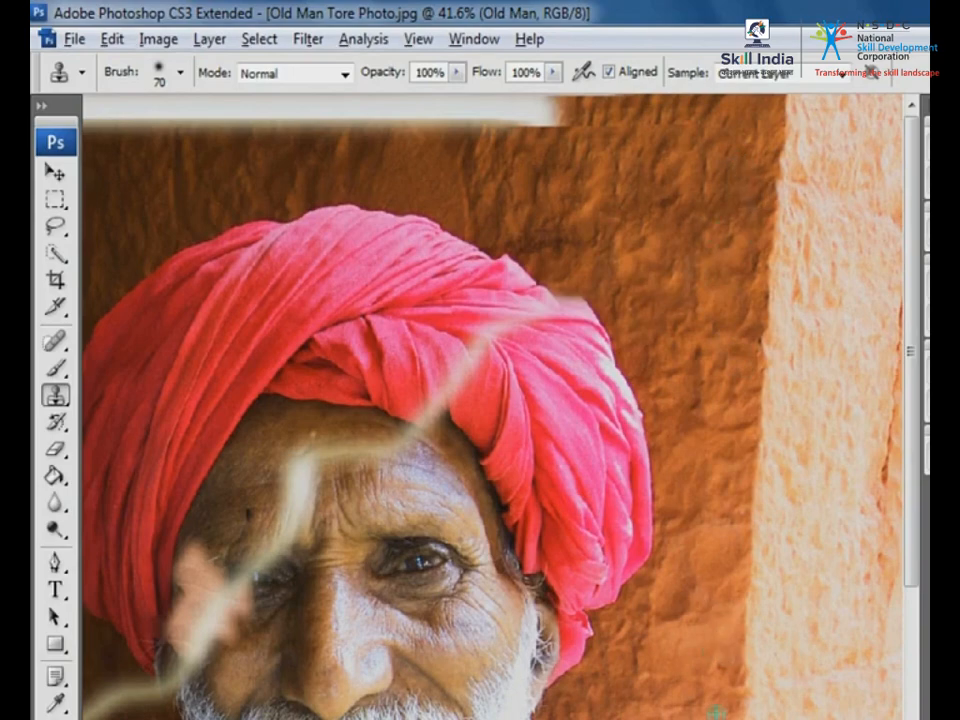
# Clone wall texture along the photo's upper edge to cover the remaining white strip above the turban
pyautogui.moveTo(602, 246); pyautogui.dragTo(702, 345)
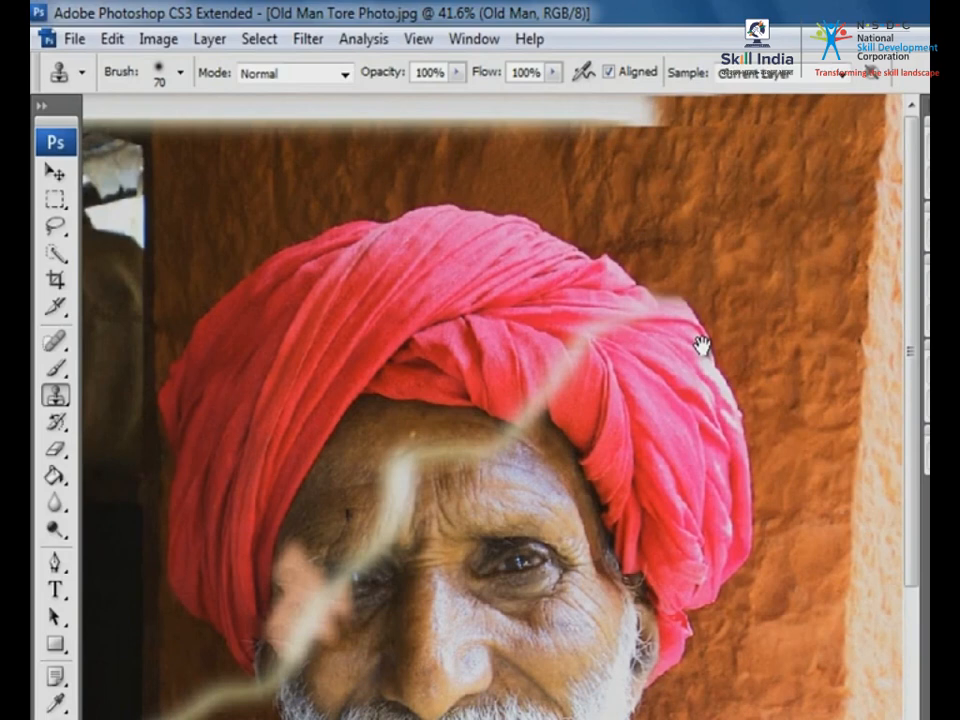
pyautogui.keyDown('alt'); pyautogui.click(634, 141); pyautogui.keyUp('alt')
pyautogui.moveTo(661, 119)
pyautogui.mouseDown()
pyautogui.moveTo(545, 118)
pyautogui.moveTo(683, 111)
pyautogui.moveTo(652, 110)
pyautogui.mouseUp()
pyautogui.keyDown('alt'); pyautogui.click(687, 157); pyautogui.keyUp('alt')
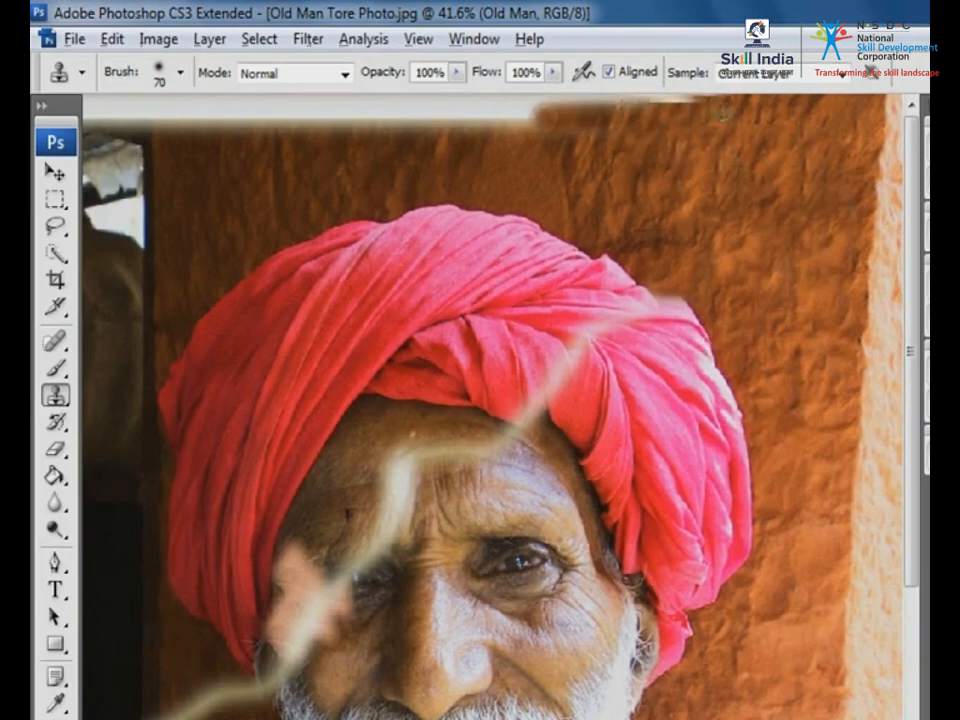
pyautogui.moveTo(713, 107)
pyautogui.mouseDown()
pyautogui.moveTo(350, 101)
pyautogui.moveTo(131, 109)
pyautogui.mouseUp()
pyautogui.moveTo(620, 127); pyautogui.dragTo(345, 130)
pyautogui.keyDown('alt'); pyautogui.click(735, 137); pyautogui.keyUp('alt')
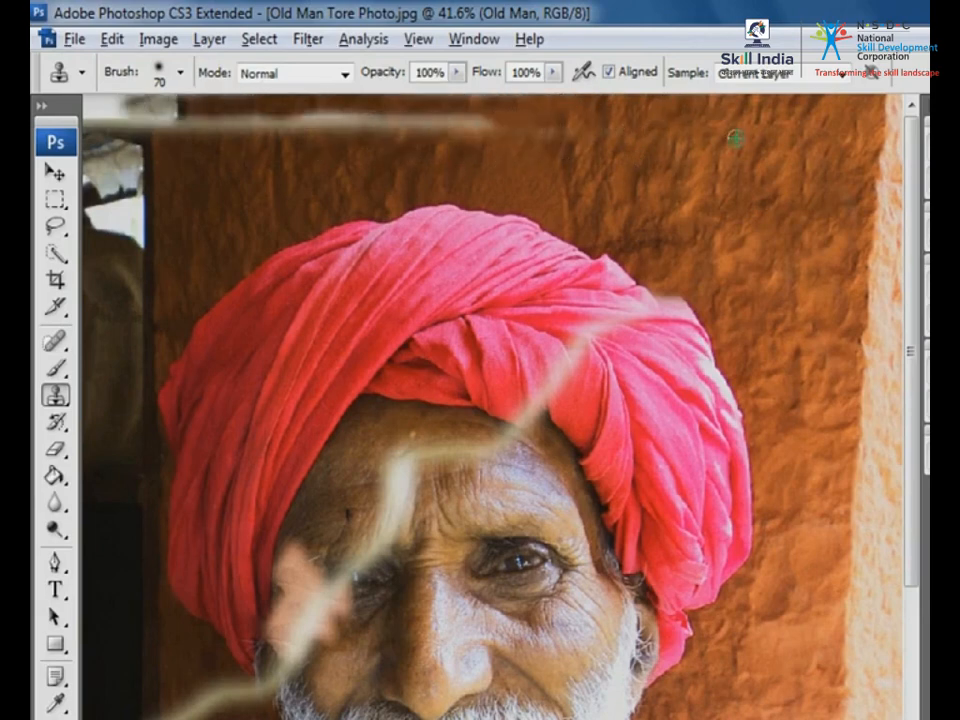
pyautogui.moveTo(634, 160)
pyautogui.mouseDown()
pyautogui.moveTo(467, 133)
pyautogui.moveTo(479, 143)
pyautogui.moveTo(400, 118)
pyautogui.moveTo(186, 124)
pyautogui.moveTo(148, 166)
pyautogui.moveTo(165, 108)
pyautogui.moveTo(197, 106)
pyautogui.mouseUp()
pyautogui.keyDown('alt'); pyautogui.click(156, 152); pyautogui.keyUp('alt')
pyautogui.keyDown('alt'); pyautogui.click(174, 134); pyautogui.keyUp('alt')
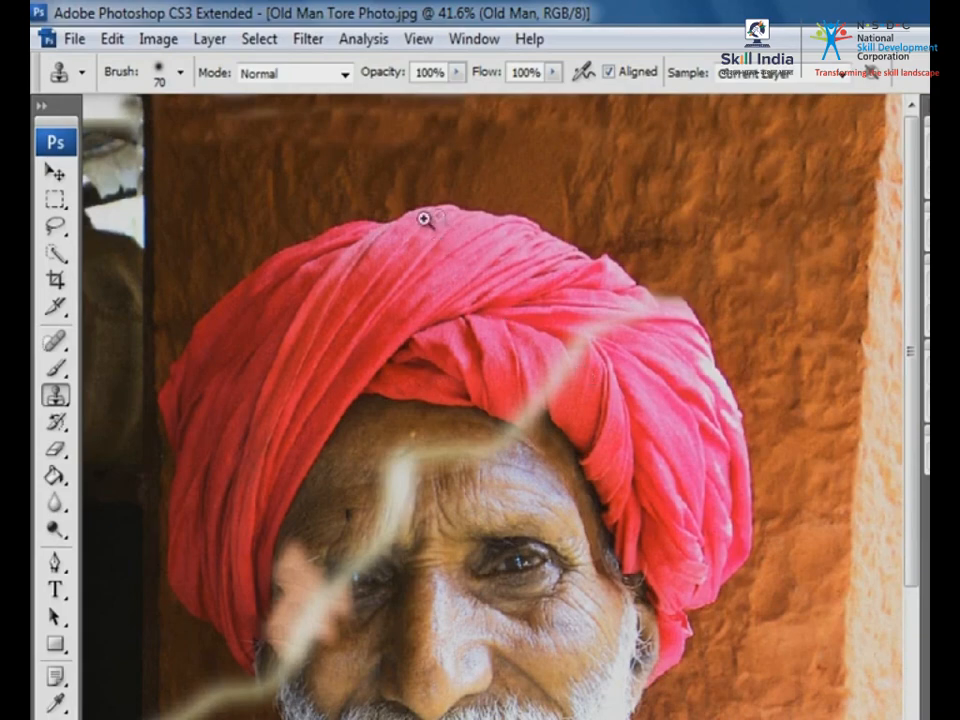
# Set the Clone Stamp to a 40 px brush with 78% opacity and 84% flow for the torn turban area
pyautogui.moveTo(426, 216); pyautogui.dragTo(731, 416)
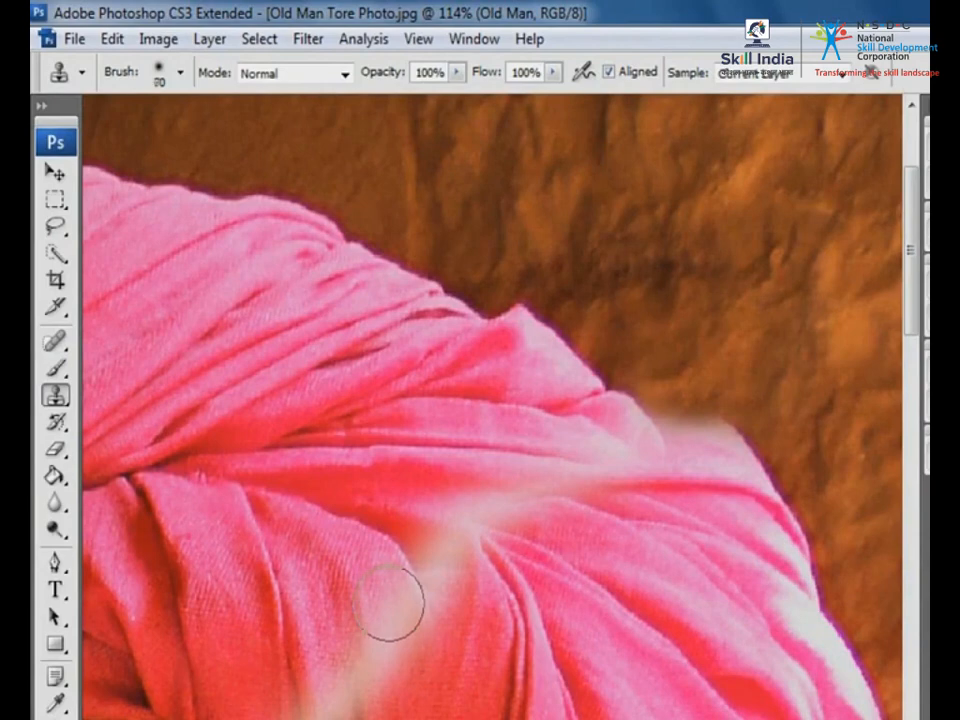
pyautogui.press('[')
pyautogui.press('[')
pyautogui.press('[')
pyautogui.press('[')
pyautogui.moveTo(456, 72); pyautogui.dragTo(432, 97)
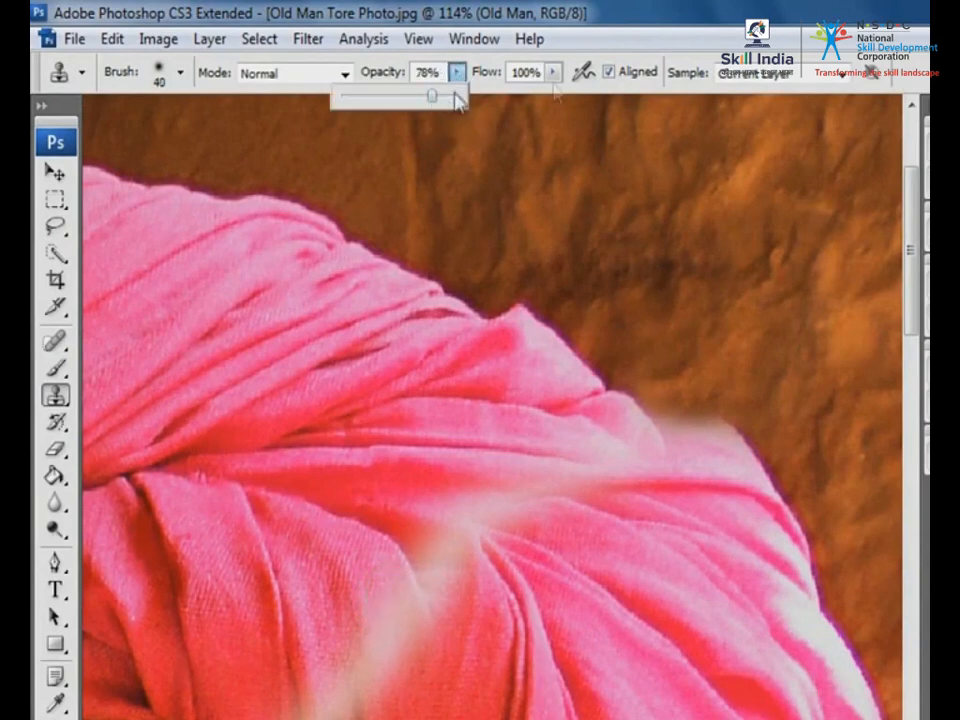
pyautogui.moveTo(553, 72)
pyautogui.mouseDown()
pyautogui.moveTo(510, 103)
pyautogui.moveTo(521, 120)
pyautogui.moveTo(536, 100)
pyautogui.mouseUp()
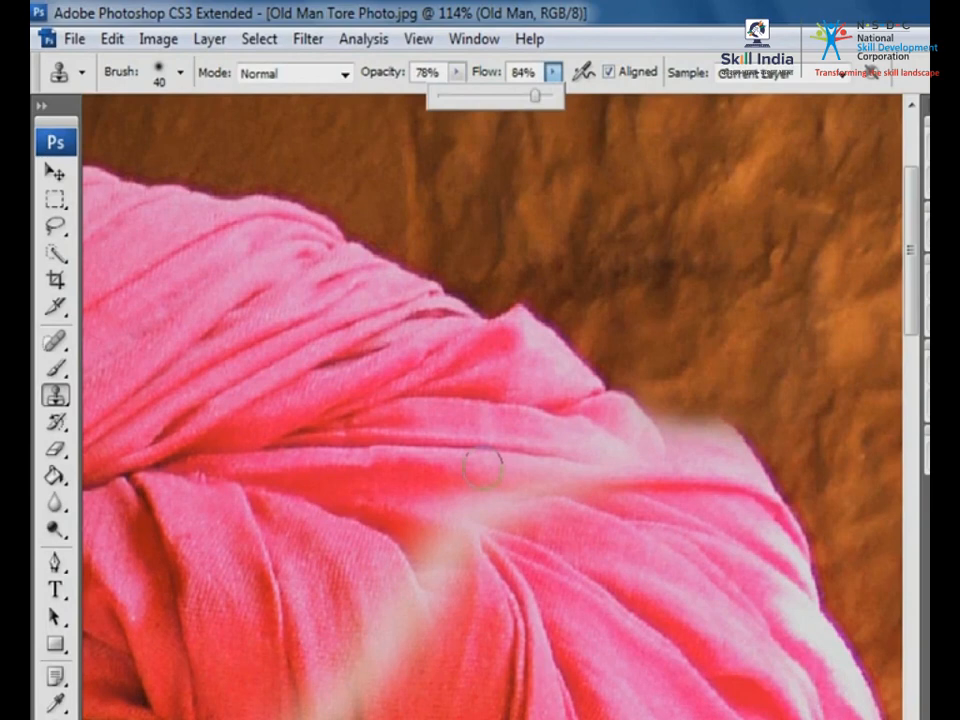
# Clone red turban fabric over the lower stretch of the pale tear, up to where the folds meet
pyautogui.click(390, 652)
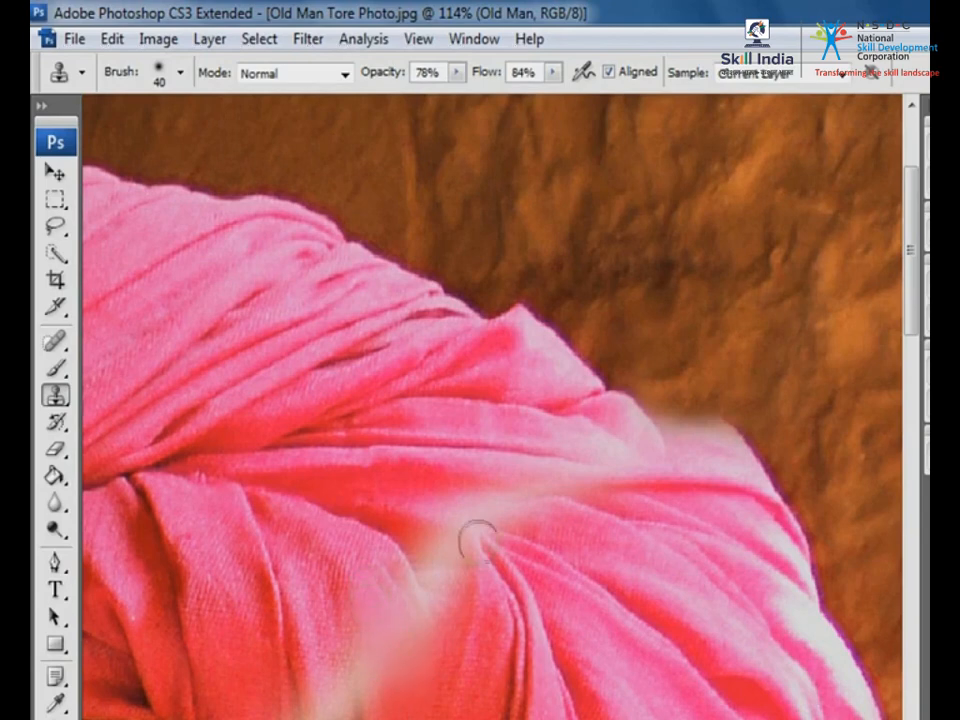
pyautogui.click(440, 556)
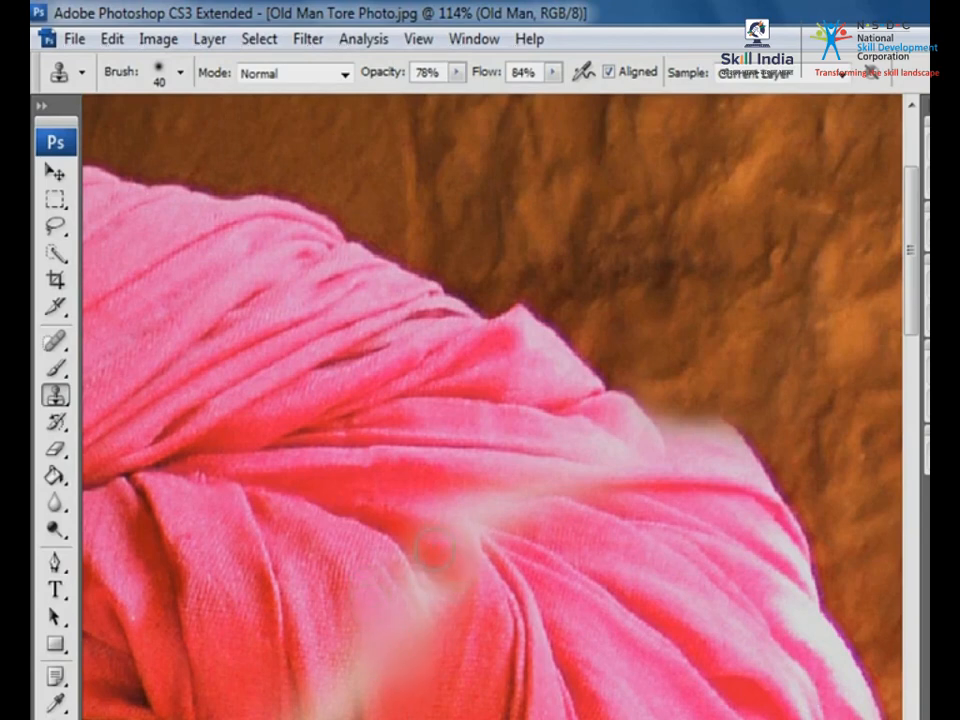
pyautogui.moveTo(440, 555); pyautogui.dragTo(439, 606)
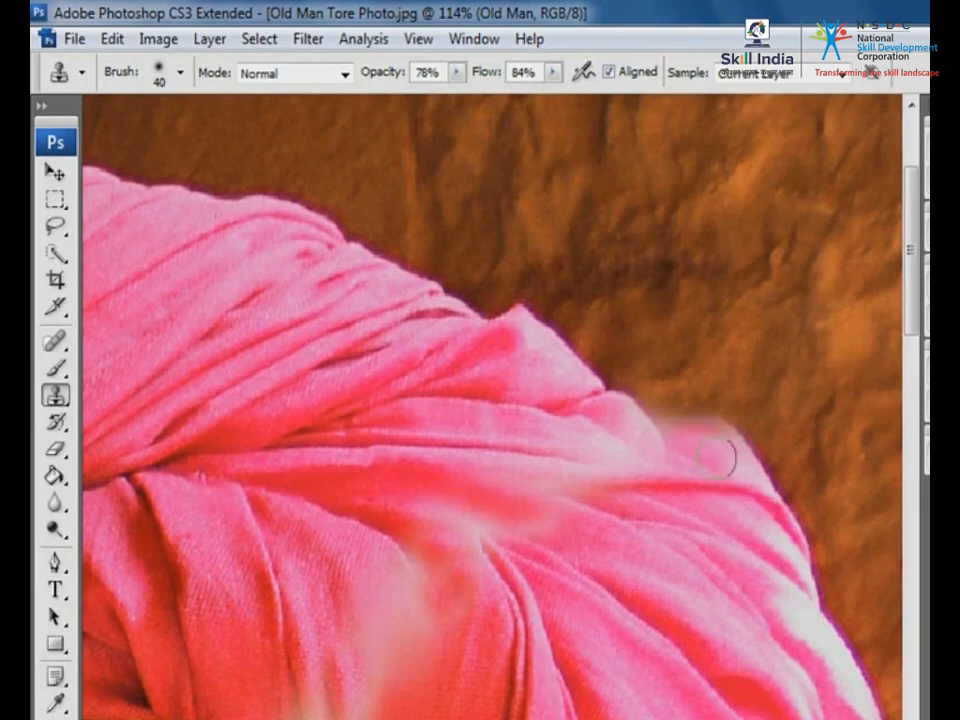
# Clone fold texture over the upper stretch of the tear, out to the turban's faded outer edge
pyautogui.moveTo(598, 444)
pyautogui.mouseDown()
pyautogui.moveTo(635, 455)
pyautogui.moveTo(628, 429)
pyautogui.moveTo(620, 457)
pyautogui.moveTo(558, 468)
pyautogui.moveTo(611, 469)
pyautogui.moveTo(559, 469)
pyautogui.moveTo(617, 486)
pyautogui.moveTo(559, 484)
pyautogui.moveTo(520, 501)
pyautogui.moveTo(478, 496)
pyautogui.moveTo(473, 538)
pyautogui.mouseUp()
pyautogui.keyDown('alt'); pyautogui.click(452, 521); pyautogui.keyUp('alt')
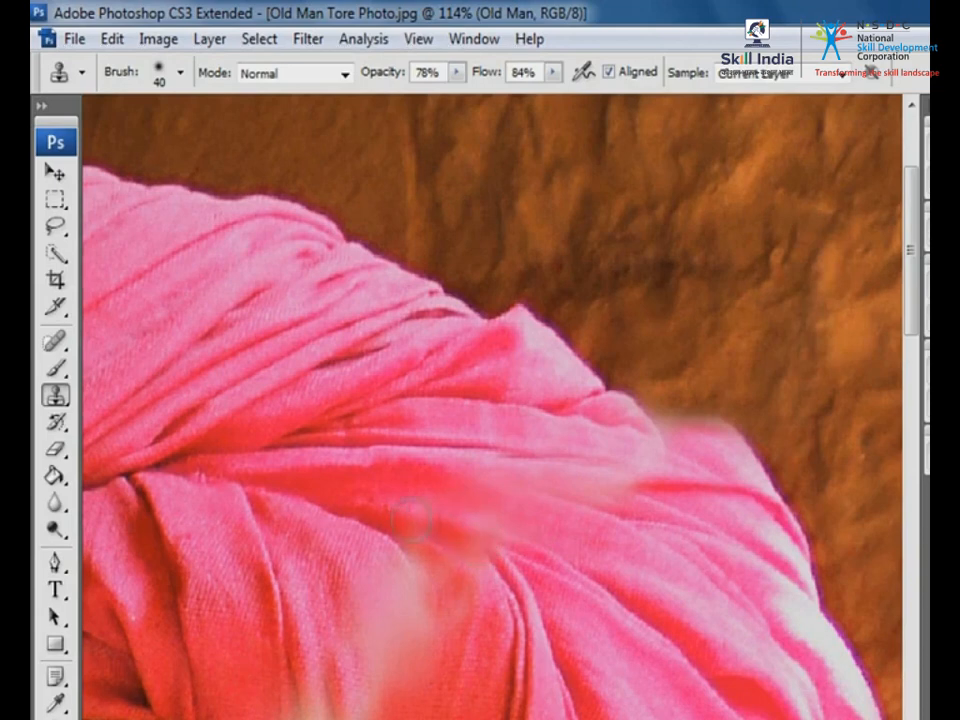
pyautogui.keyDown('alt'); pyautogui.click(643, 448); pyautogui.keyUp('alt')
pyautogui.moveTo(661, 448)
pyautogui.mouseDown()
pyautogui.moveTo(697, 456)
pyautogui.moveTo(690, 440)
pyautogui.mouseUp()
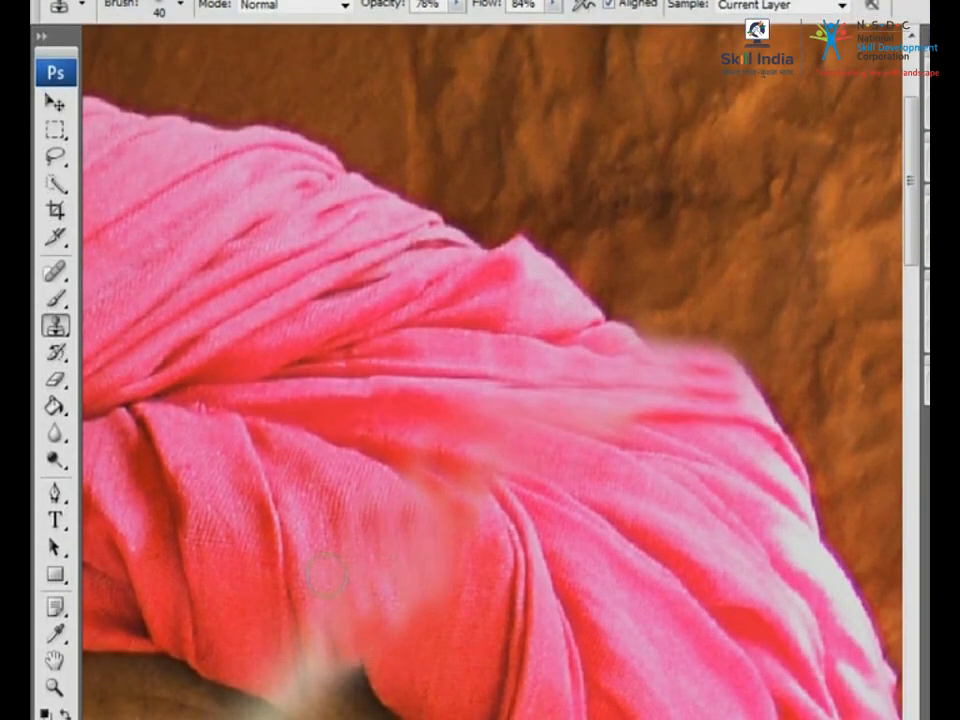
pyautogui.keyDown('alt'); pyautogui.click(529, 542); pyautogui.keyUp('alt')
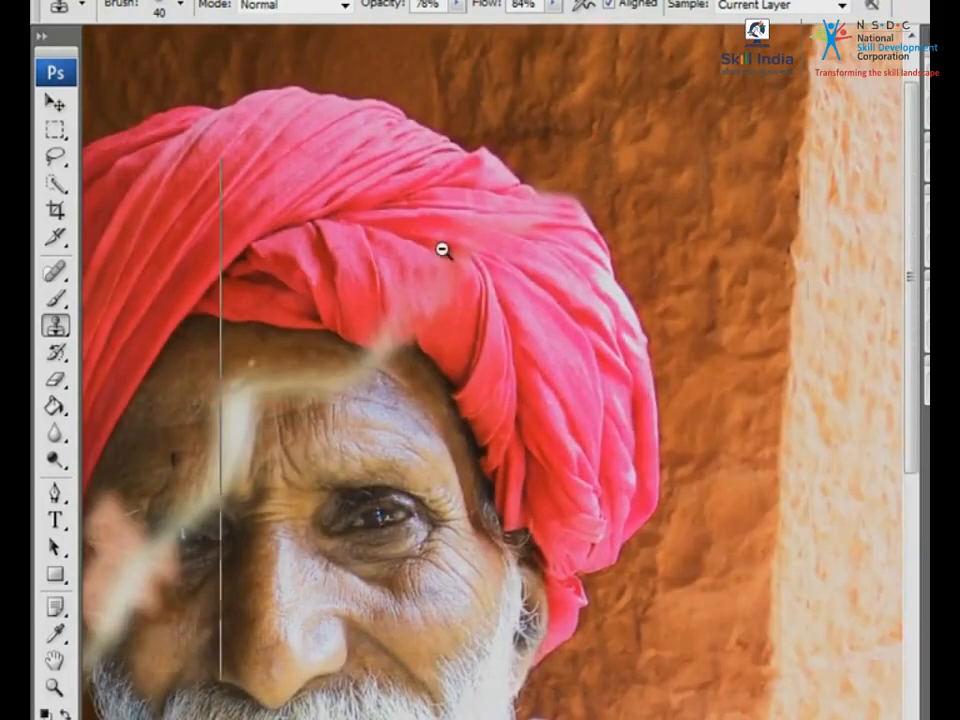
# Select the torn upper-left piece of the photo with the Polygonal Lasso, following the tear line from the photo's left edge to the turban
pyautogui.keyDown('alt'); pyautogui.click(443, 249); pyautogui.keyUp('alt')
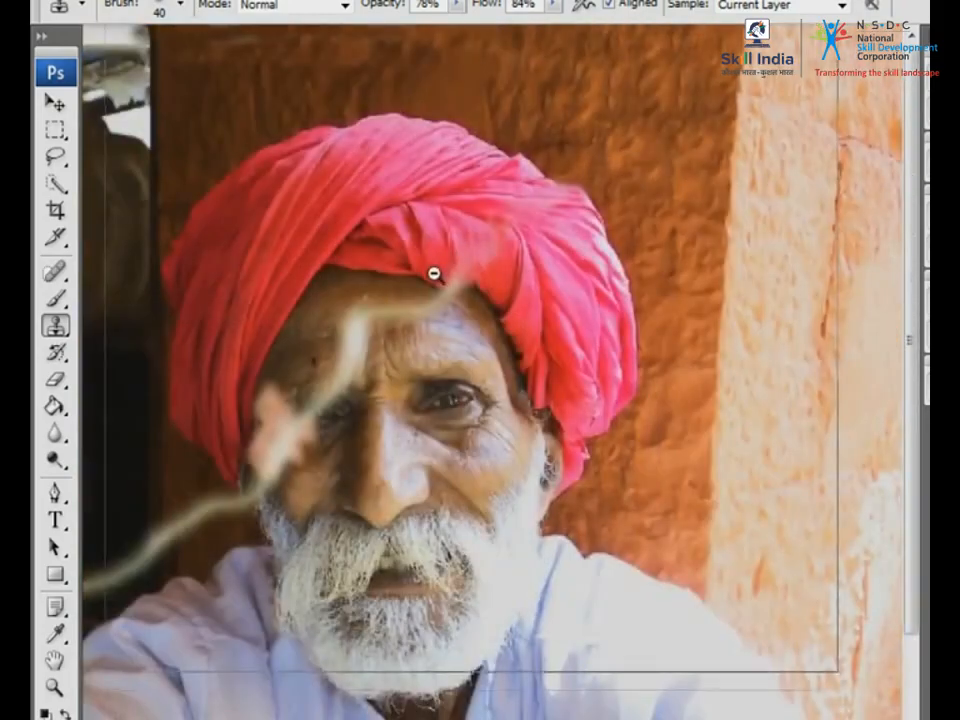
pyautogui.keyDown('alt'); pyautogui.click(435, 281); pyautogui.keyUp('alt')
pyautogui.keyDown('alt'); pyautogui.click(435, 254); pyautogui.keyUp('alt')
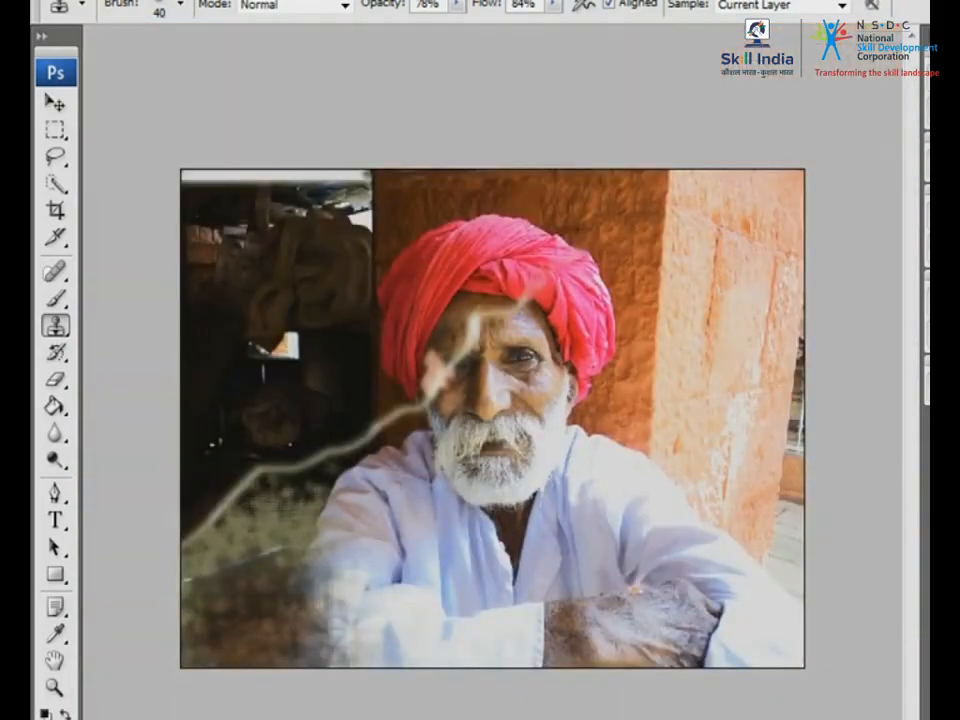
pyautogui.moveTo(55, 156); pyautogui.dragTo(117, 190)
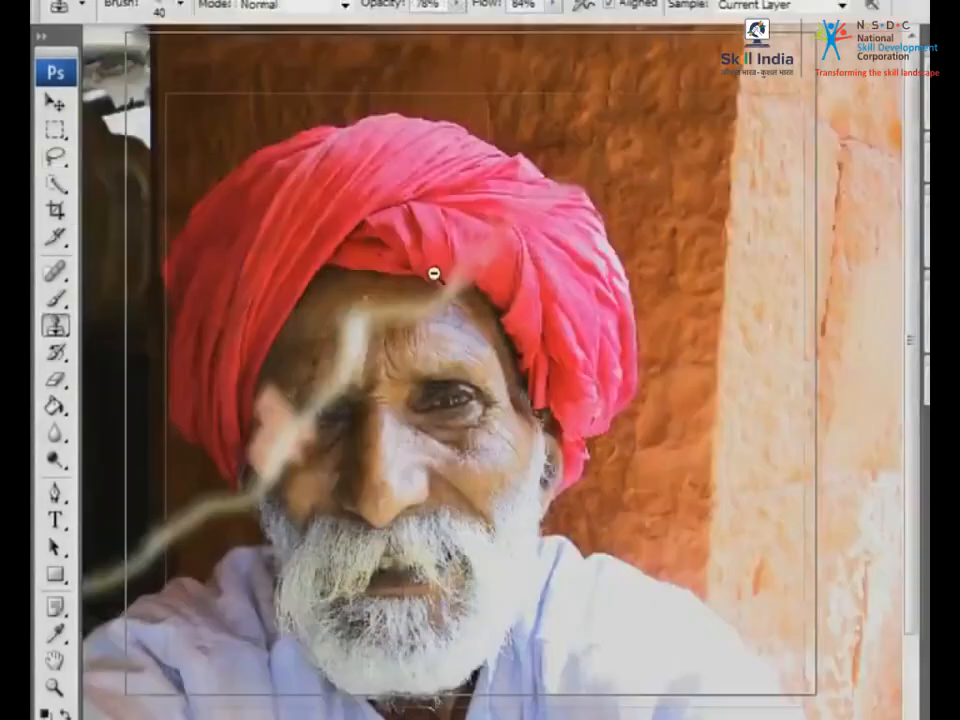
pyautogui.keyDown('alt'); pyautogui.click(435, 276); pyautogui.keyUp('alt')
pyautogui.keyDown('alt'); pyautogui.click(437, 254); pyautogui.keyUp('alt')
pyautogui.press('l')
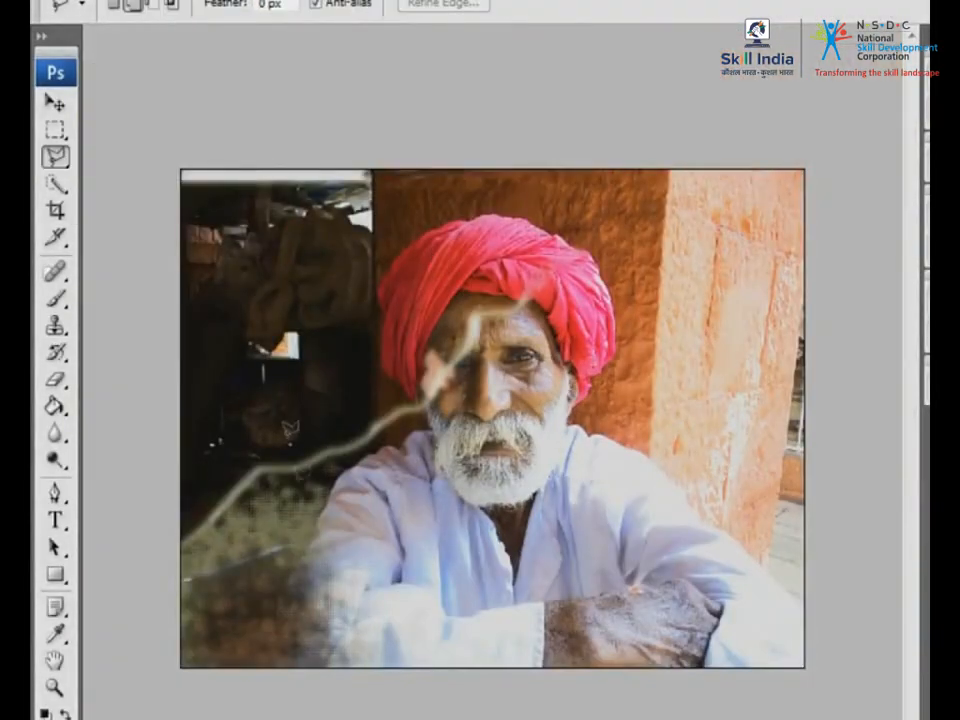
pyautogui.click(172, 556)
pyautogui.click(261, 467)
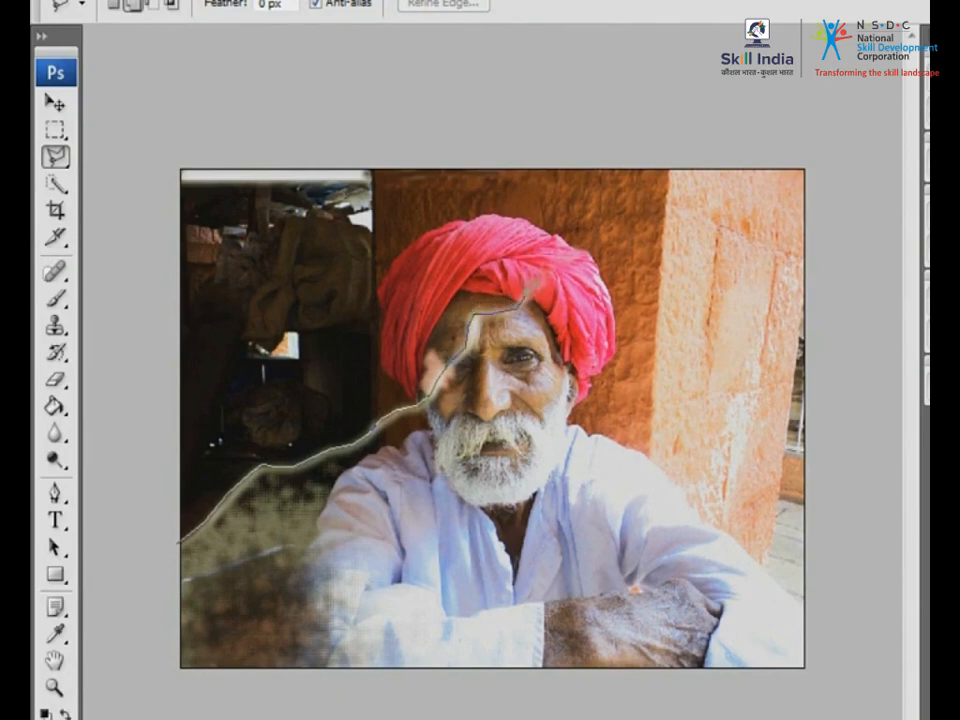
pyautogui.click(681, 96)
pyautogui.click(139, 90)
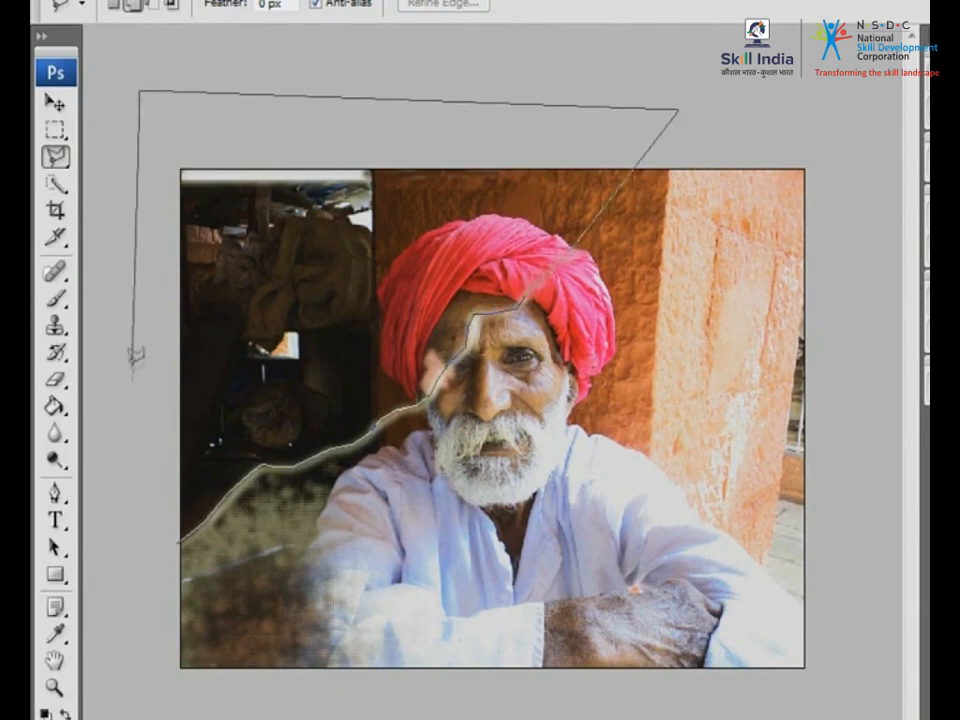
pyautogui.click(178, 540)
# Shift the selected piece slightly to the right to close the gap along the tear, and deselect it
pyautogui.click(57, 104)
pyautogui.moveTo(375, 204); pyautogui.dragTo(696, 531)
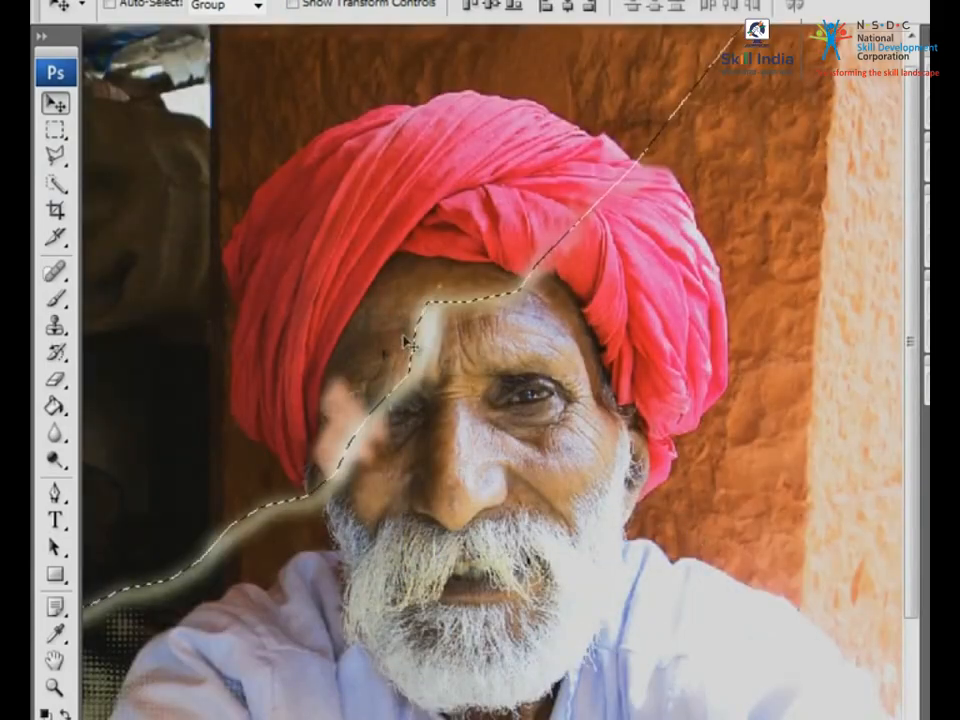
pyautogui.moveTo(360, 293)
pyautogui.mouseDown()
pyautogui.moveTo(364, 311)
pyautogui.moveTo(379, 295)
pyautogui.mouseUp()
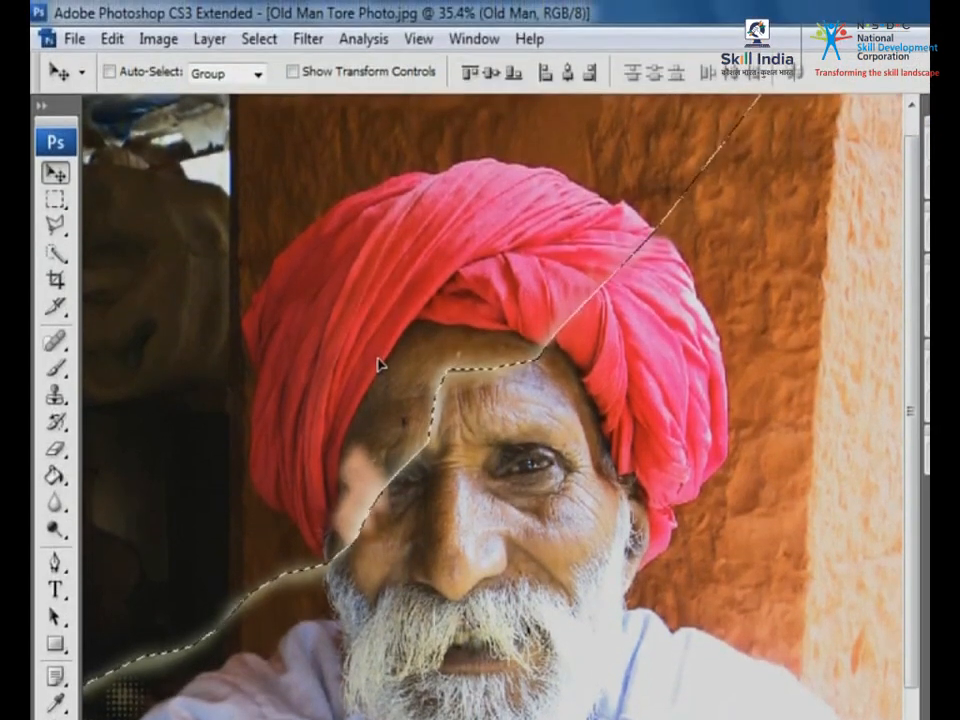
pyautogui.click(268, 40)
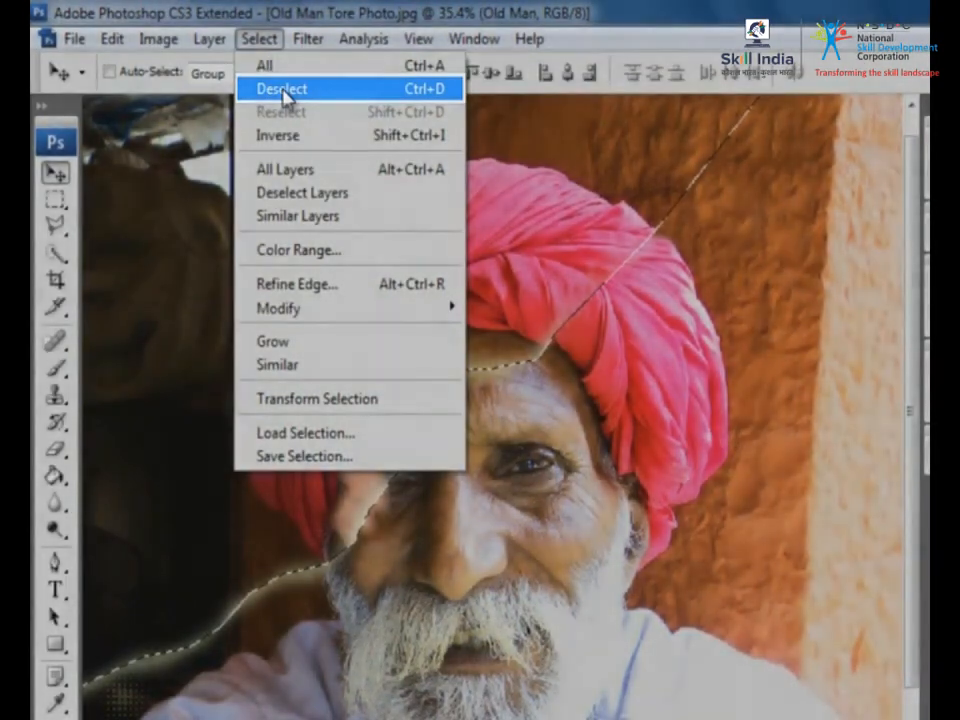
pyautogui.click(283, 90)
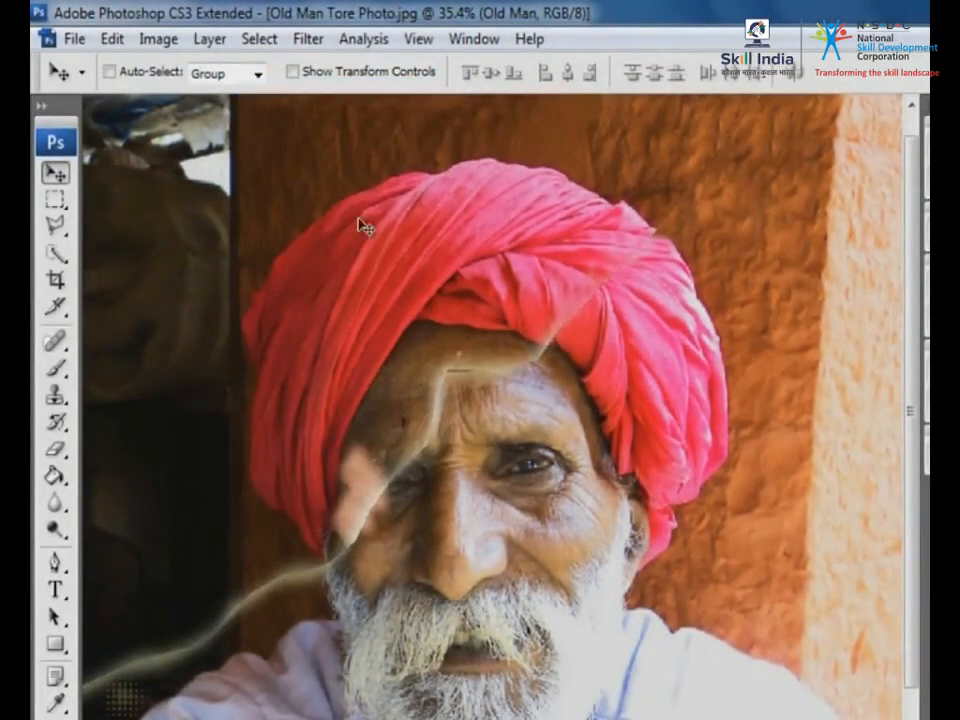
# Heal the seam across the middle of the turban with the 45 px Healing Brush
pyautogui.moveTo(343, 167); pyautogui.dragTo(821, 482)
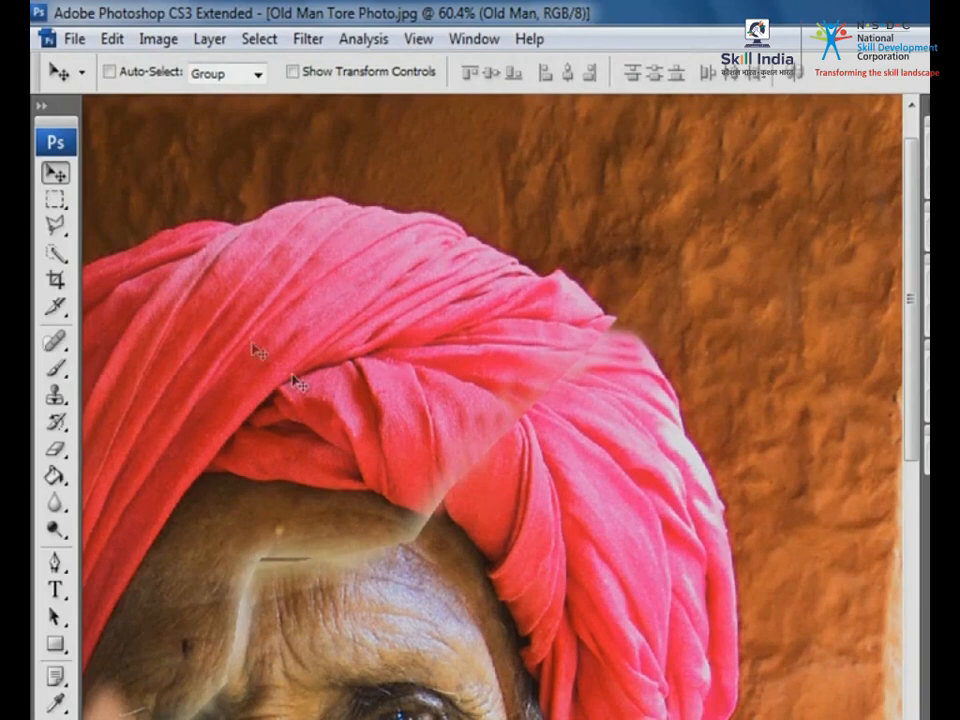
pyautogui.moveTo(55, 341)
pyautogui.mouseDown()
pyautogui.moveTo(135, 393)
pyautogui.moveTo(130, 370)
pyautogui.moveTo(138, 372)
pyautogui.mouseUp()
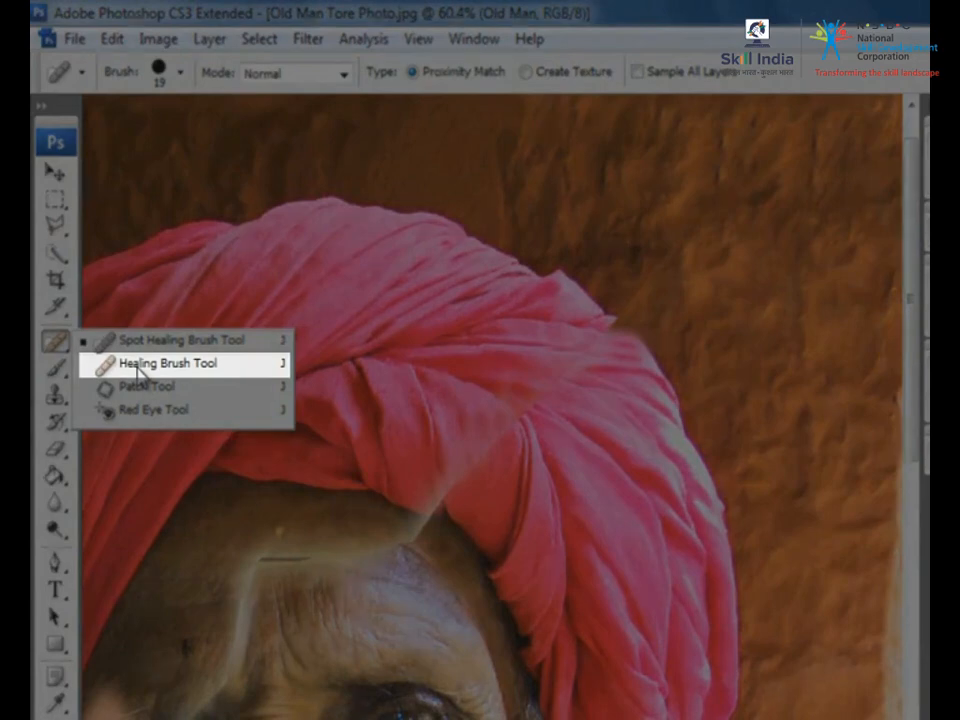
pyautogui.moveTo(138, 372); pyautogui.dragTo(136, 367)
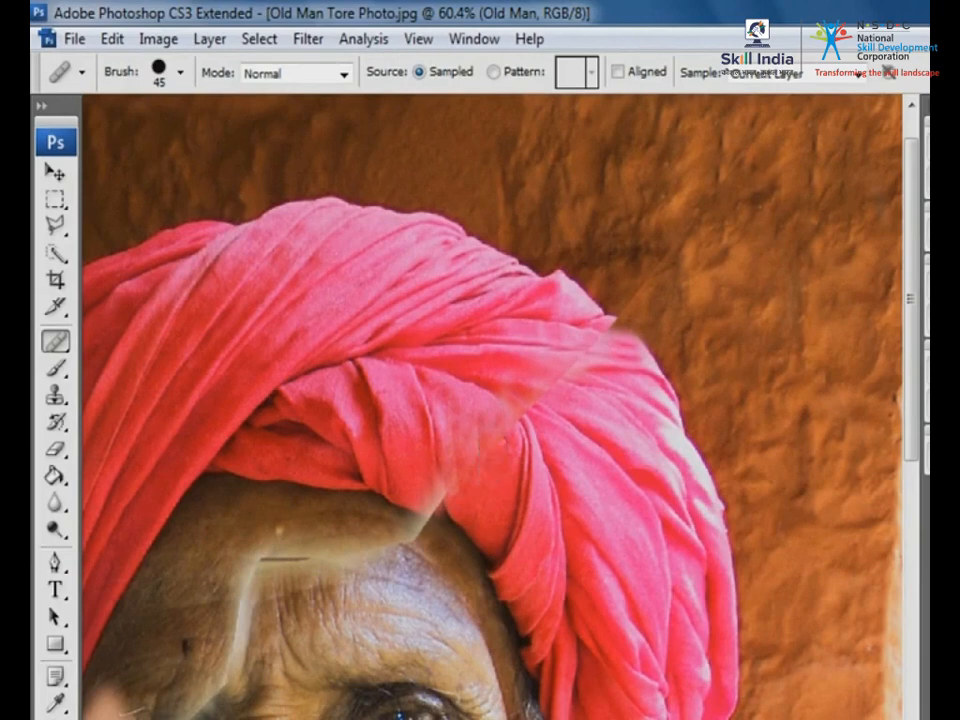
pyautogui.moveTo(476, 433); pyautogui.dragTo(476, 453)
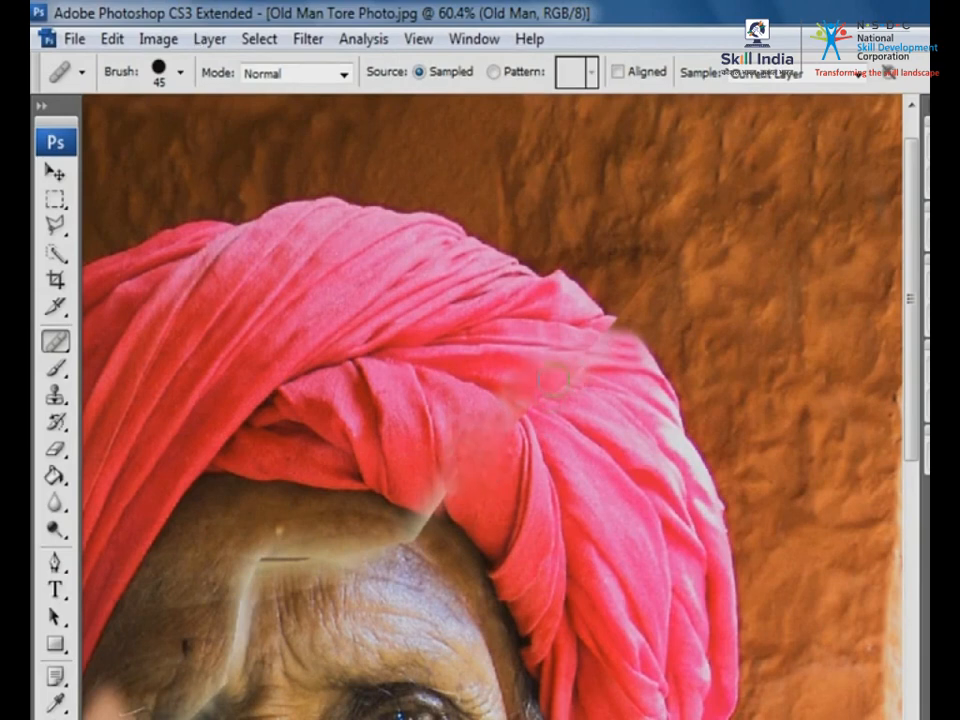
pyautogui.moveTo(522, 390); pyautogui.dragTo(555, 374)
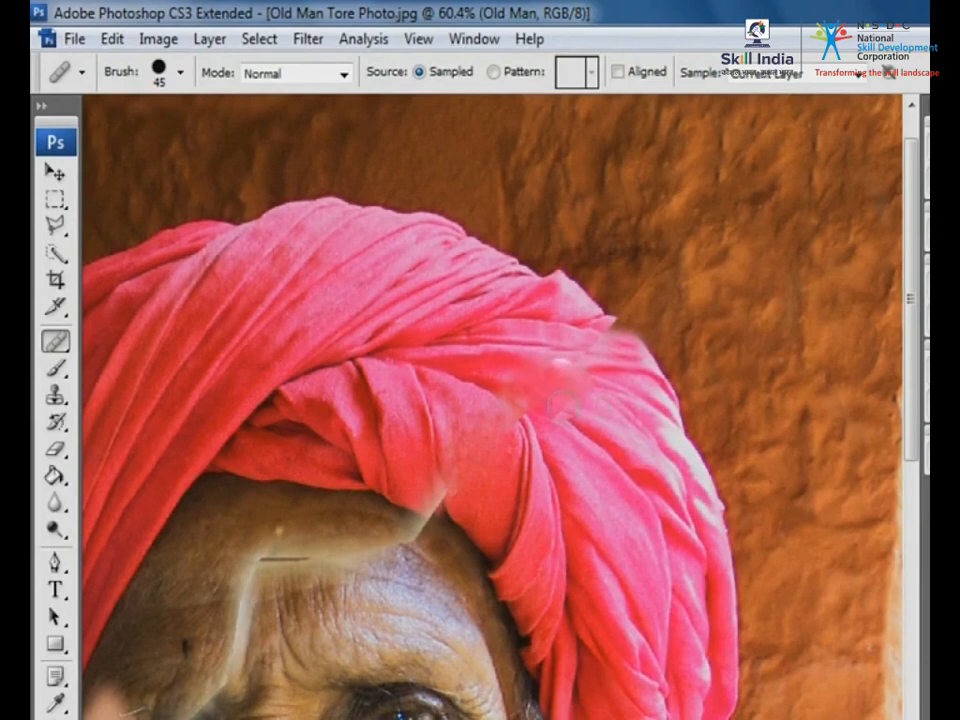
pyautogui.click(564, 371)
pyautogui.click(547, 382)
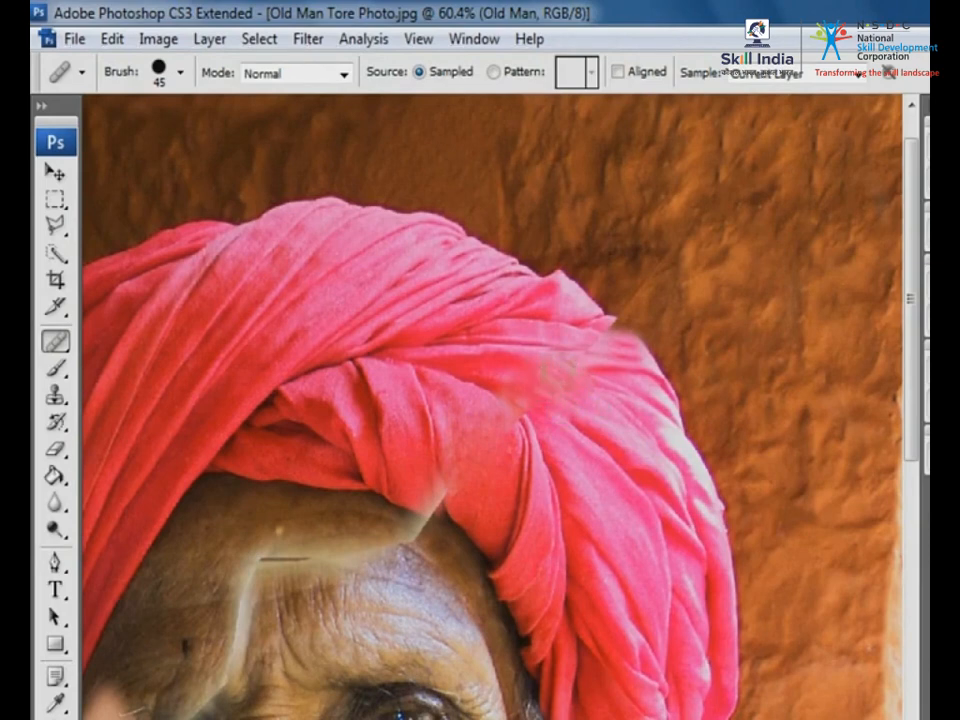
# Heal the seam's upper end at the turban's outer edge and its lower end just above the forehead
pyautogui.click(572, 385)
pyautogui.click(612, 330)
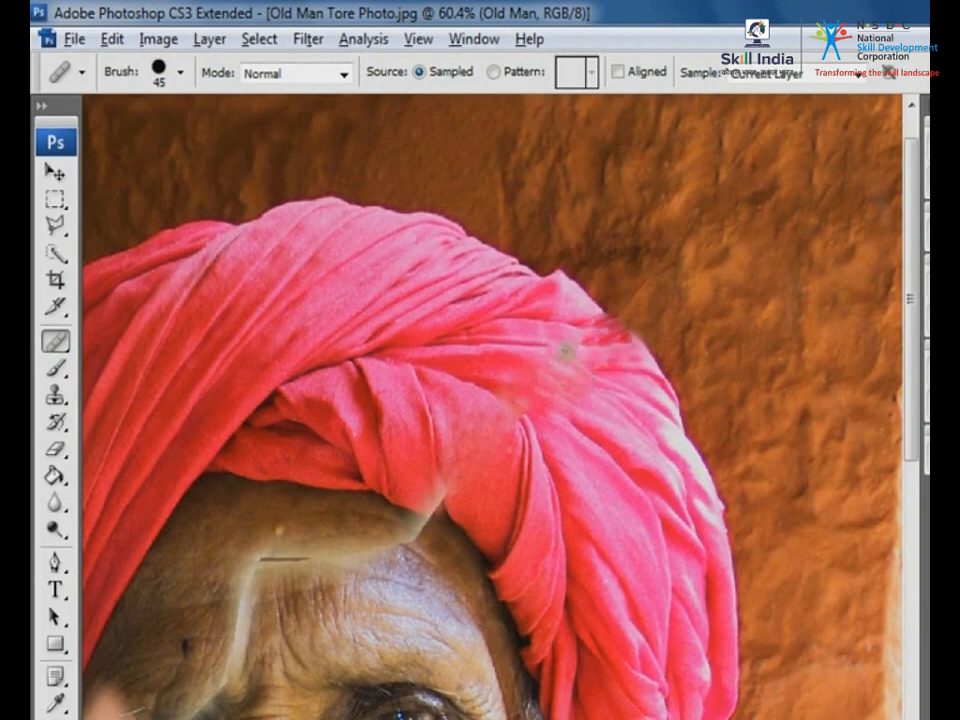
pyautogui.keyDown('alt'); pyautogui.click(575, 348); pyautogui.keyUp('alt')
pyautogui.click(620, 367)
pyautogui.click(593, 377)
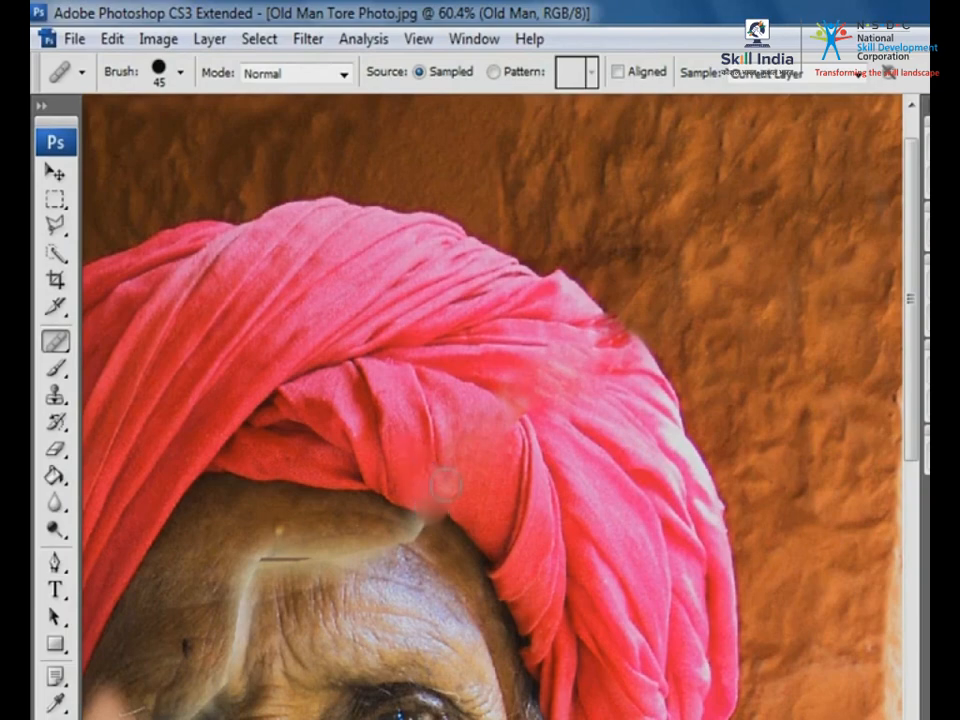
pyautogui.click(431, 481)
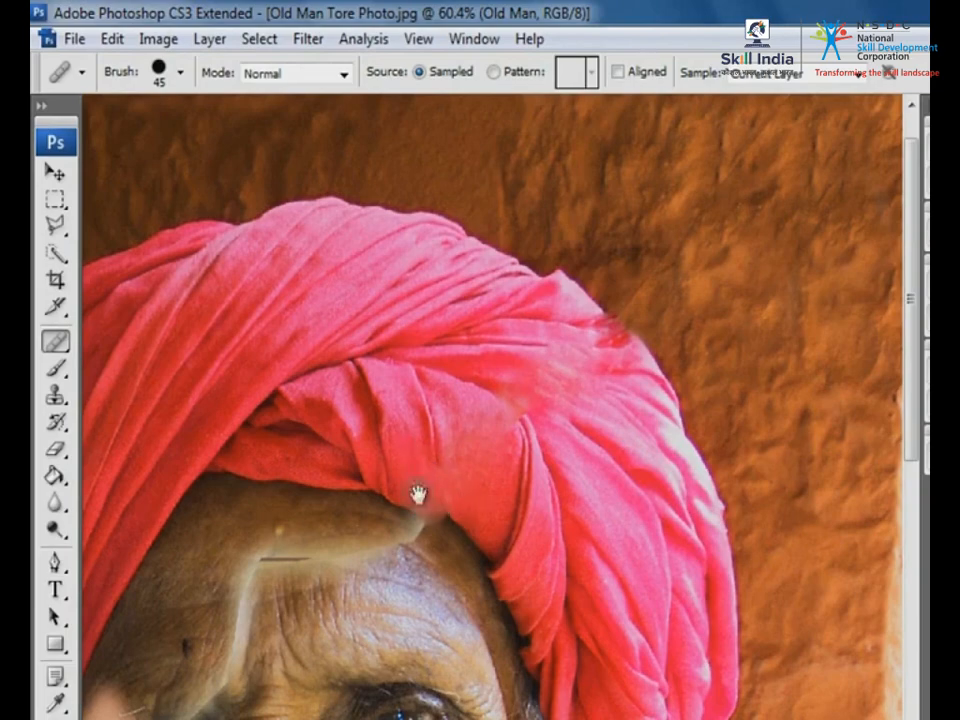
# Clone Stamp clean fabric over the blotchy seam and the dark red smudge at the turban's upper right edge
pyautogui.moveTo(418, 497); pyautogui.dragTo(478, 479)
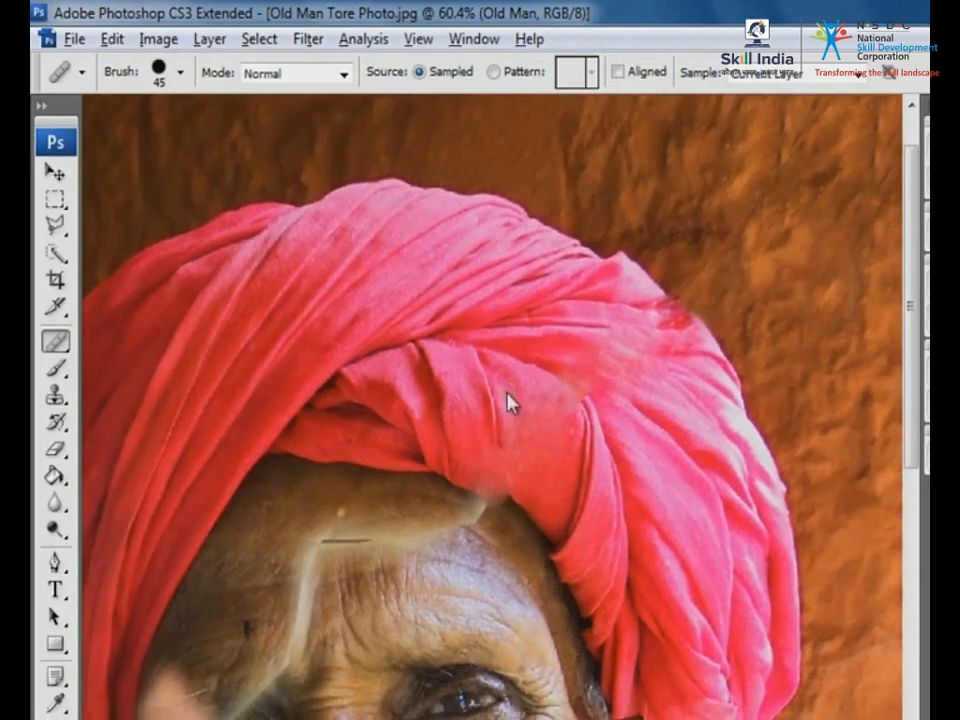
pyautogui.click(55, 393)
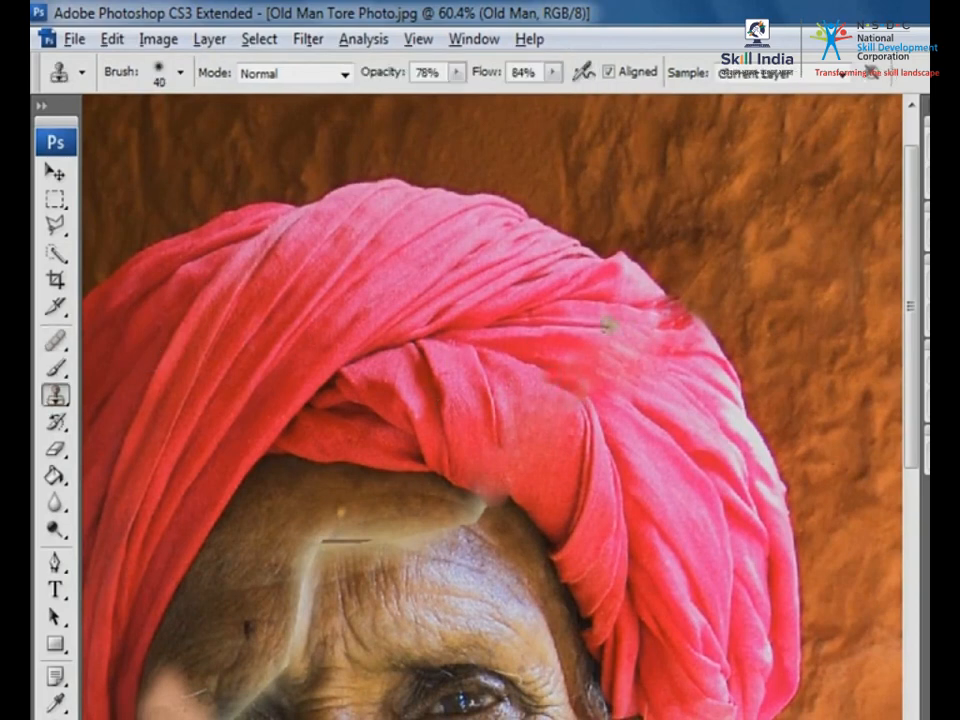
pyautogui.moveTo(608, 325)
pyautogui.mouseDown()
pyautogui.moveTo(623, 357)
pyautogui.moveTo(593, 379)
pyautogui.mouseUp()
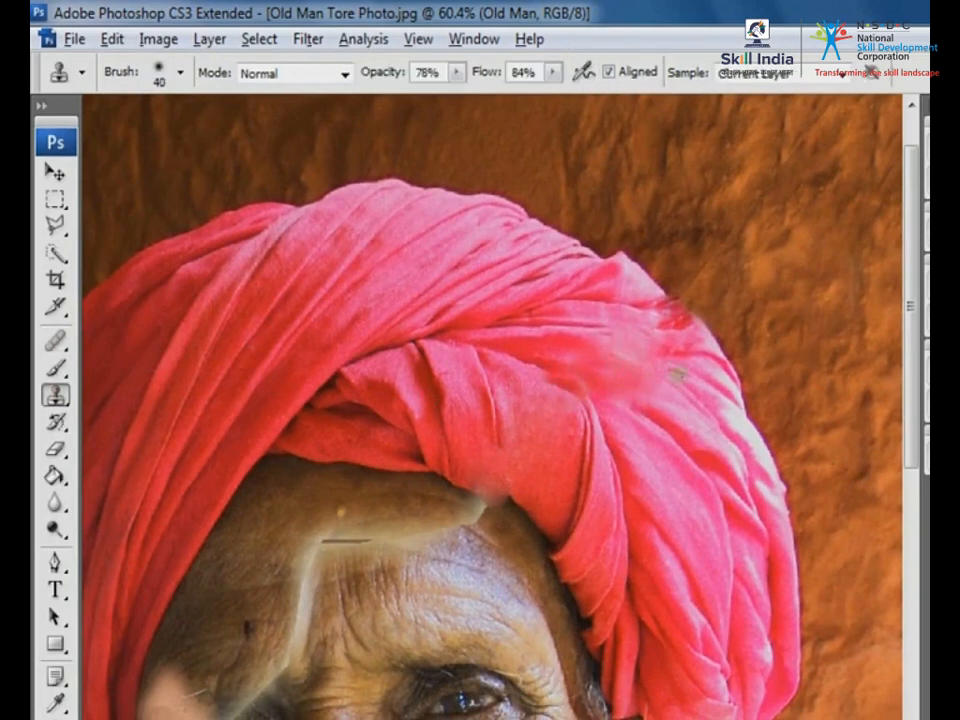
pyautogui.keyDown('alt'); pyautogui.click(710, 341); pyautogui.keyUp('alt')
pyautogui.moveTo(671, 306)
pyautogui.mouseDown()
pyautogui.moveTo(691, 317)
pyautogui.moveTo(674, 334)
pyautogui.mouseUp()
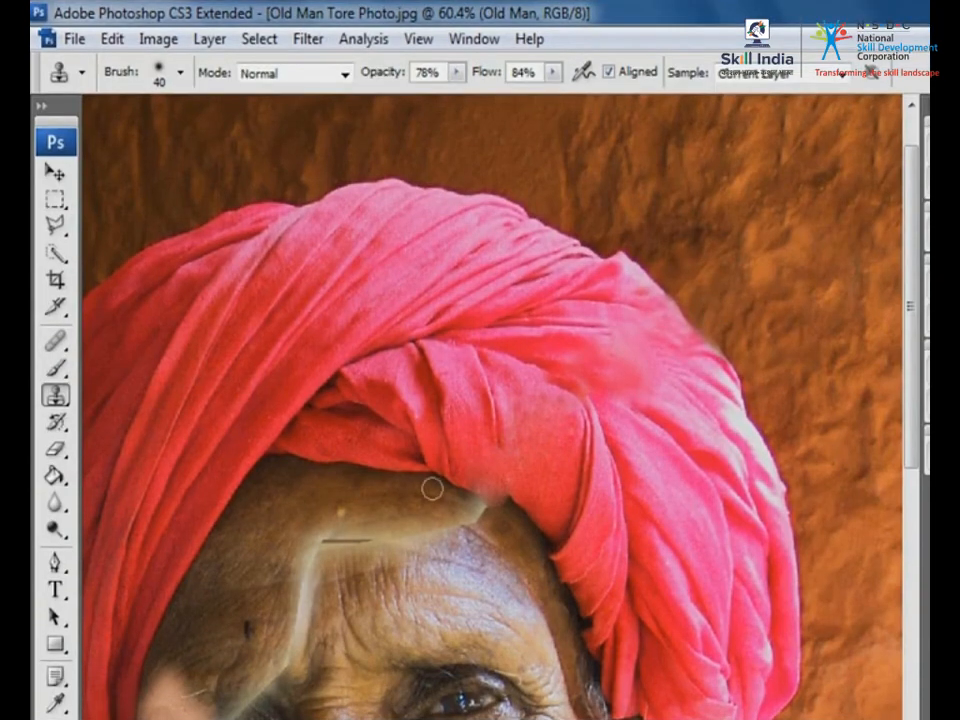
# Clone Stamp clean skin over the pale vertical tear line on the forehead with a 60 px brush
pyautogui.moveTo(204, 368); pyautogui.dragTo(692, 703)
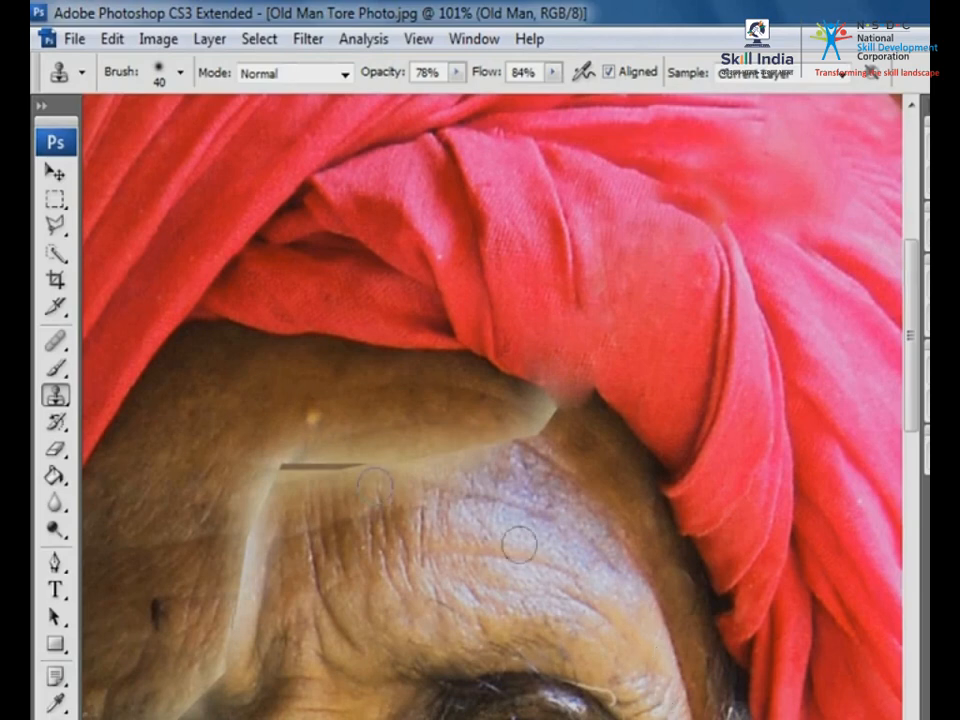
pyautogui.press(']')
pyautogui.press(']')
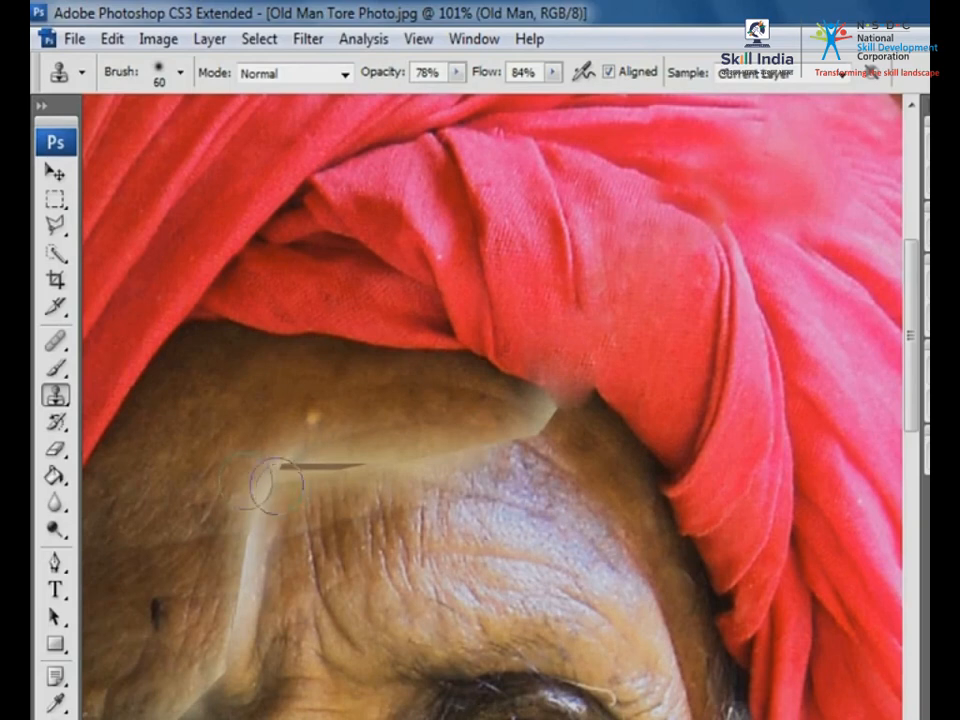
pyautogui.keyDown('alt'); pyautogui.click(200, 555); pyautogui.keyUp('alt')
pyautogui.moveTo(229, 564)
pyautogui.mouseDown()
pyautogui.moveTo(232, 589)
pyautogui.moveTo(248, 572)
pyautogui.moveTo(247, 502)
pyautogui.moveTo(266, 578)
pyautogui.moveTo(260, 571)
pyautogui.mouseUp()
pyautogui.keyDown('alt'); pyautogui.click(187, 464); pyautogui.keyUp('alt')
pyautogui.keyDown('alt'); pyautogui.click(307, 553); pyautogui.keyUp('alt')
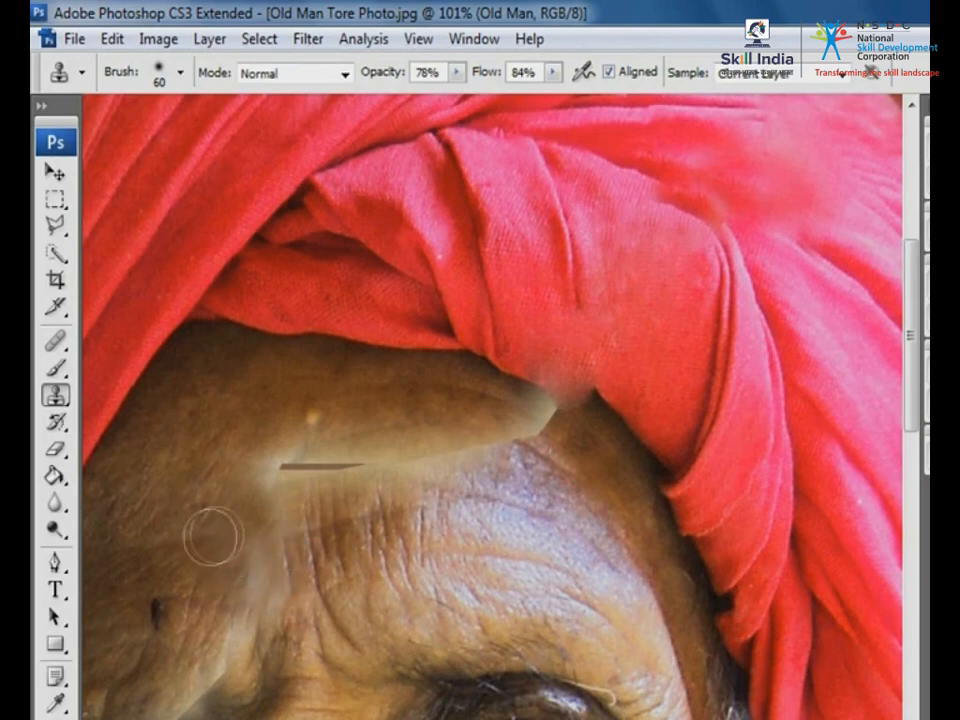
pyautogui.moveTo(250, 541)
pyautogui.mouseDown()
pyautogui.moveTo(283, 540)
pyautogui.moveTo(268, 563)
pyautogui.mouseUp()
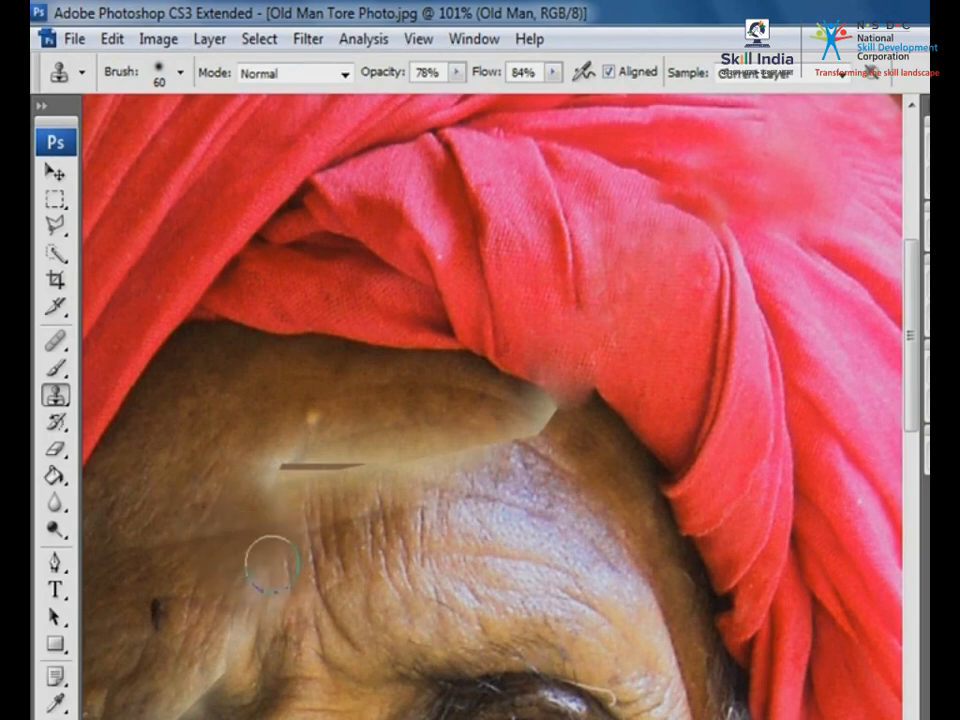
pyautogui.keyDown('alt'); pyautogui.click(200, 606); pyautogui.keyUp('alt')
pyautogui.click(261, 593)
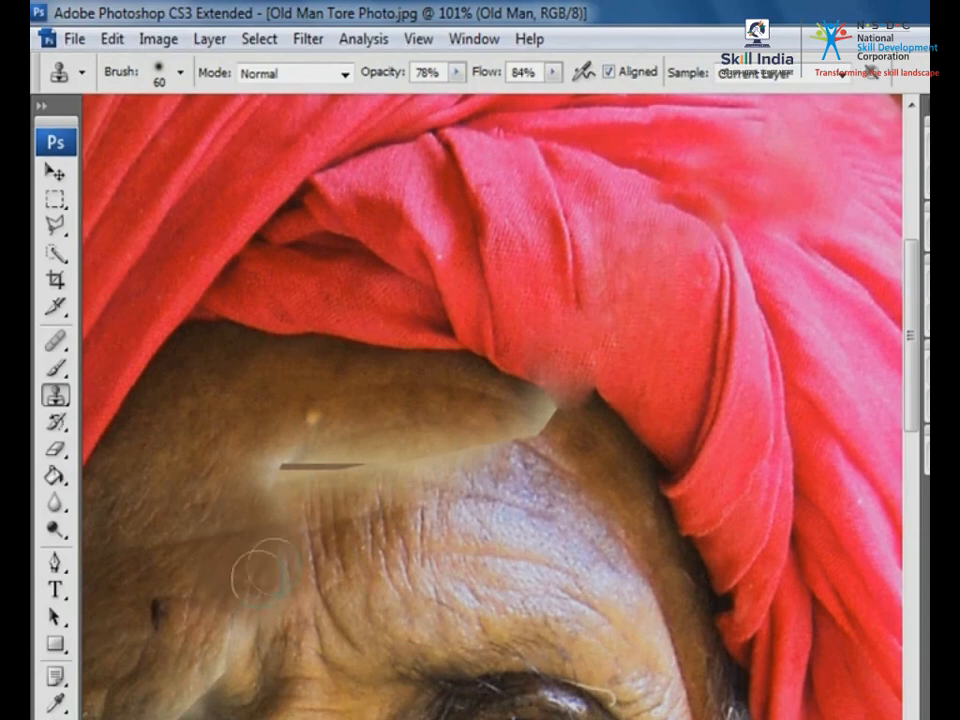
# Clone skin over the thin dark line and the pale horizontal tear across the middle of the forehead
pyautogui.keyDown('alt'); pyautogui.click(250, 453); pyautogui.keyUp('alt')
pyautogui.moveTo(293, 483)
pyautogui.mouseDown()
pyautogui.moveTo(300, 452)
pyautogui.moveTo(268, 455)
pyautogui.moveTo(288, 487)
pyautogui.moveTo(301, 480)
pyautogui.moveTo(292, 465)
pyautogui.moveTo(341, 460)
pyautogui.mouseUp()
pyautogui.keyDown('alt'); pyautogui.click(238, 417); pyautogui.keyUp('alt')
pyautogui.keyDown('alt'); pyautogui.click(255, 437); pyautogui.keyUp('alt')
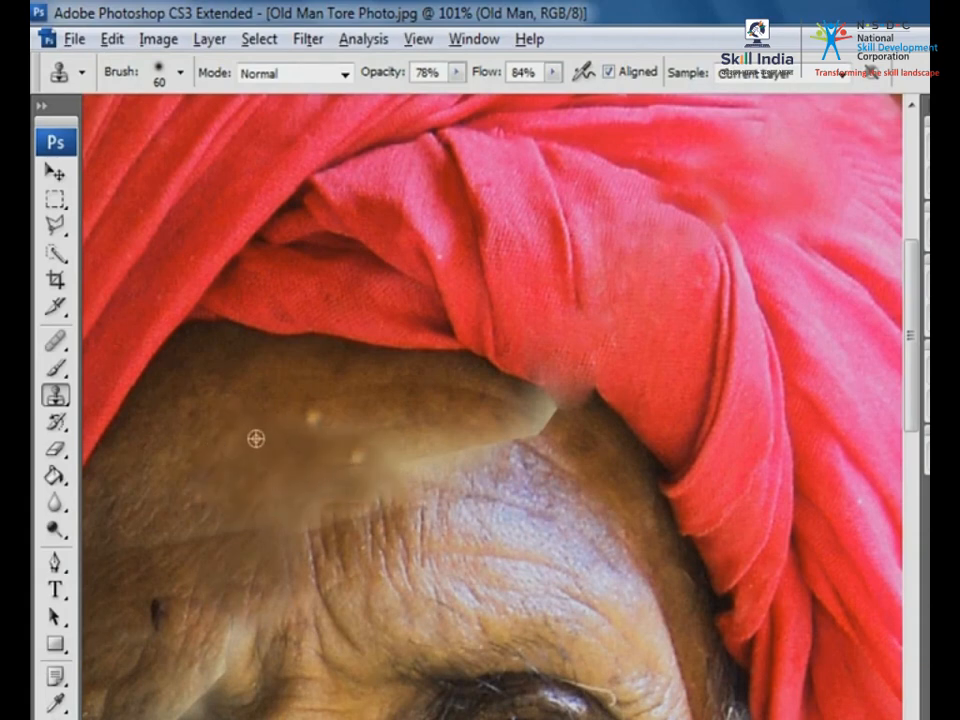
pyautogui.moveTo(283, 435)
pyautogui.mouseDown()
pyautogui.moveTo(315, 420)
pyautogui.moveTo(385, 443)
pyautogui.mouseUp()
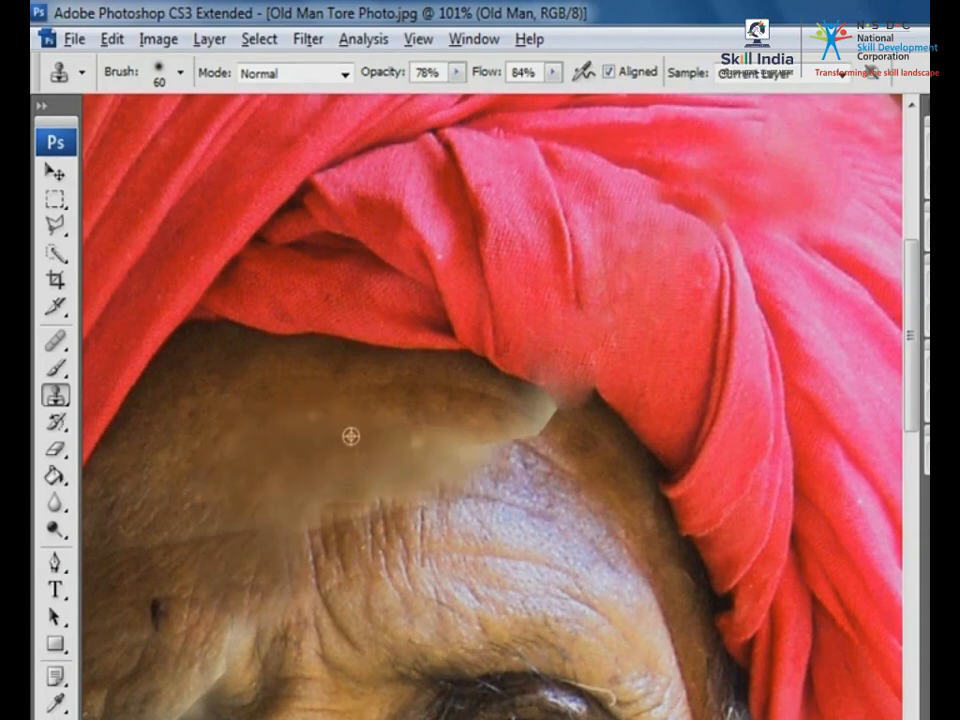
pyautogui.keyDown('alt'); pyautogui.click(536, 501); pyautogui.keyUp('alt')
pyautogui.moveTo(485, 450)
pyautogui.mouseDown()
pyautogui.moveTo(448, 488)
pyautogui.moveTo(424, 497)
pyautogui.moveTo(425, 480)
pyautogui.moveTo(472, 475)
pyautogui.moveTo(520, 441)
pyautogui.moveTo(444, 431)
pyautogui.mouseUp()
# Lower the Clone Stamp opacity to 46% and cover the pale end of the tear just below the turban's edge
pyautogui.click(455, 90)
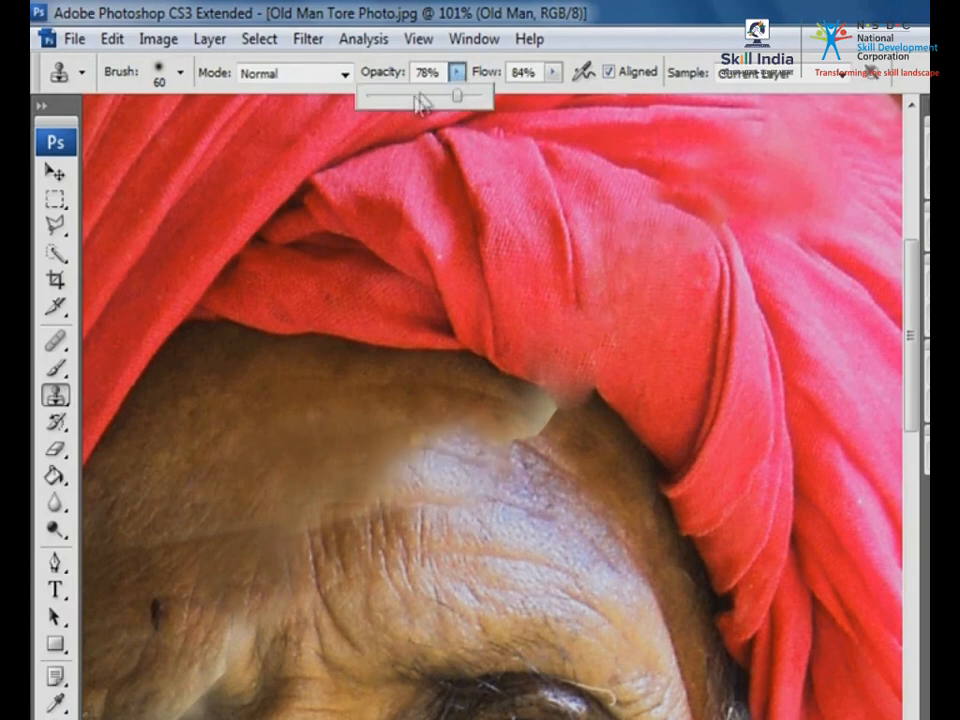
pyautogui.click(422, 98)
pyautogui.moveTo(530, 440)
pyautogui.mouseDown()
pyautogui.moveTo(508, 429)
pyautogui.moveTo(521, 450)
pyautogui.moveTo(510, 450)
pyautogui.moveTo(553, 429)
pyautogui.moveTo(540, 405)
pyautogui.moveTo(477, 436)
pyautogui.mouseUp()
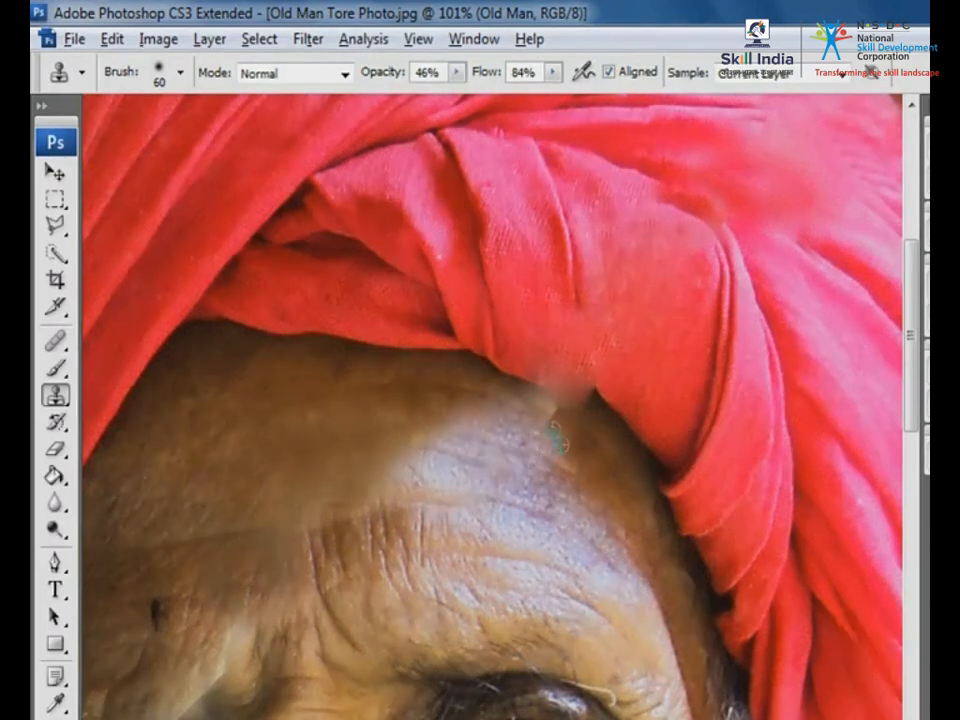
pyautogui.moveTo(546, 418); pyautogui.dragTo(499, 409)
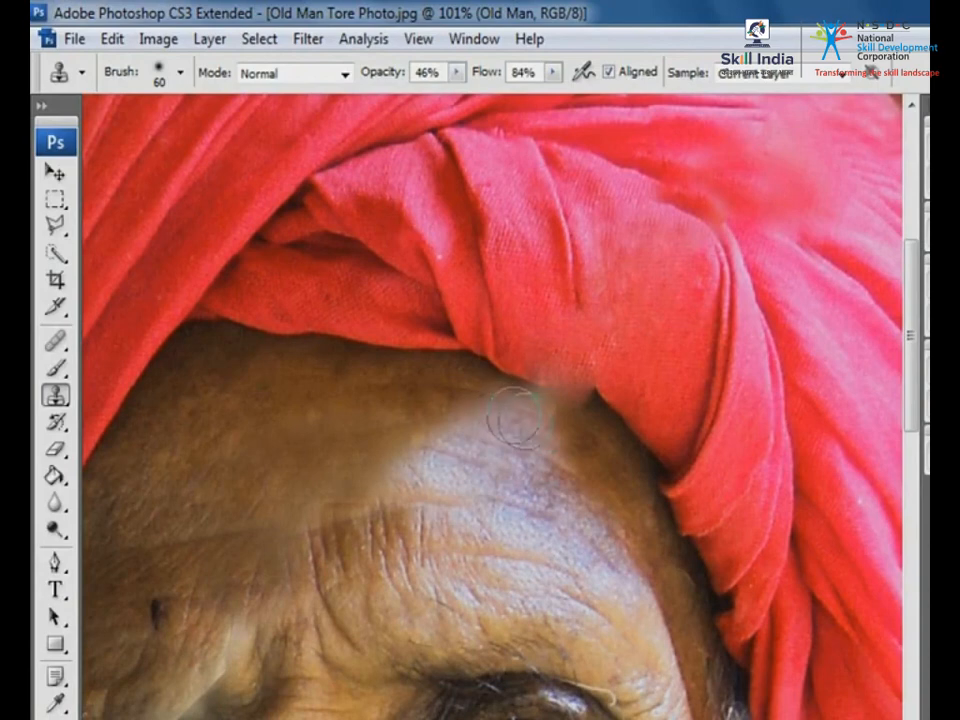
pyautogui.keyDown('alt'); pyautogui.click(419, 428); pyautogui.keyUp('alt')
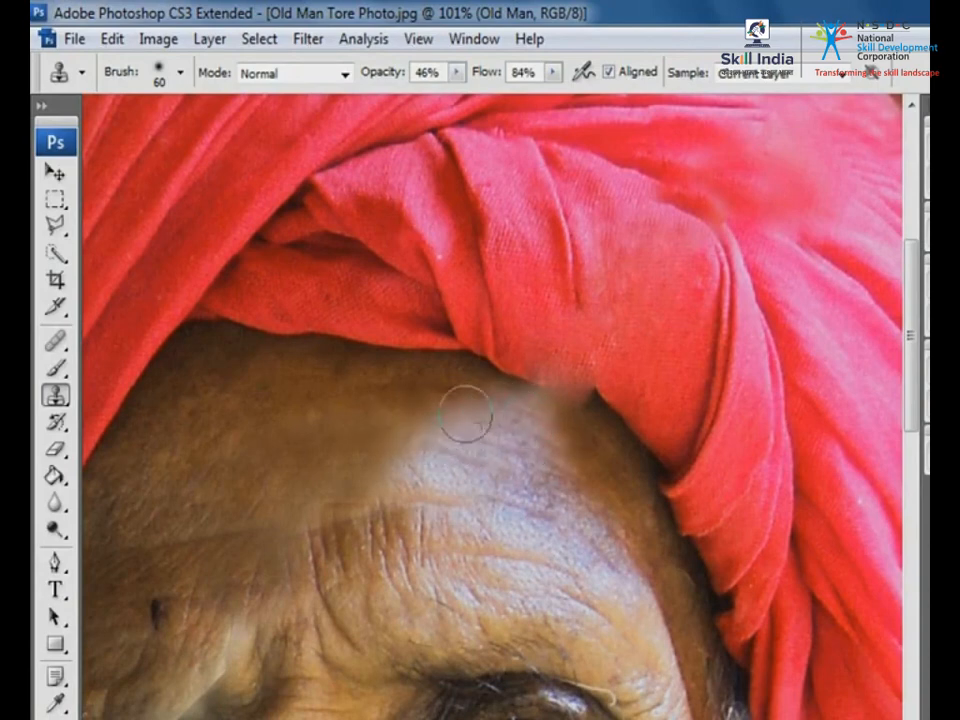
pyautogui.moveTo(467, 418)
pyautogui.mouseDown()
pyautogui.moveTo(378, 446)
pyautogui.moveTo(417, 489)
pyautogui.moveTo(344, 483)
pyautogui.moveTo(411, 519)
pyautogui.moveTo(441, 473)
pyautogui.moveTo(341, 427)
pyautogui.moveTo(426, 423)
pyautogui.moveTo(448, 432)
pyautogui.moveTo(452, 414)
pyautogui.moveTo(487, 455)
pyautogui.mouseUp()
# Blend the repaired upper forehead beneath the turban fold by cloning the darker skin beside it
pyautogui.keyDown('alt'); pyautogui.click(596, 463); pyautogui.keyUp('alt')
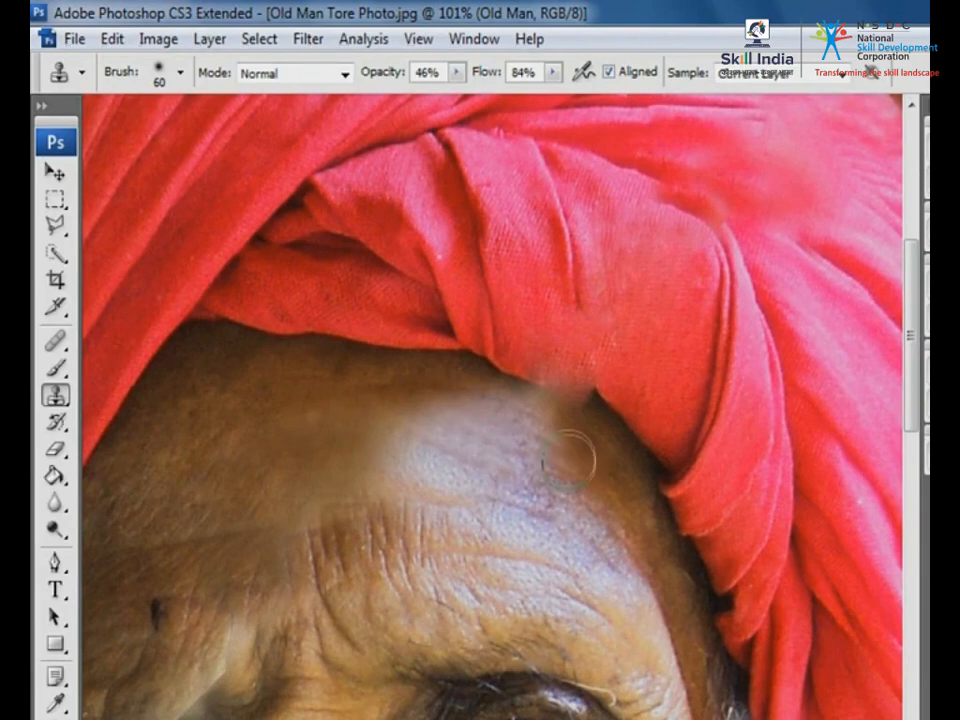
pyautogui.moveTo(573, 455)
pyautogui.mouseDown()
pyautogui.moveTo(480, 432)
pyautogui.moveTo(542, 456)
pyautogui.moveTo(455, 436)
pyautogui.mouseUp()
pyautogui.keyDown('alt'); pyautogui.click(576, 449); pyautogui.keyUp('alt')
pyautogui.moveTo(516, 450); pyautogui.dragTo(491, 444)
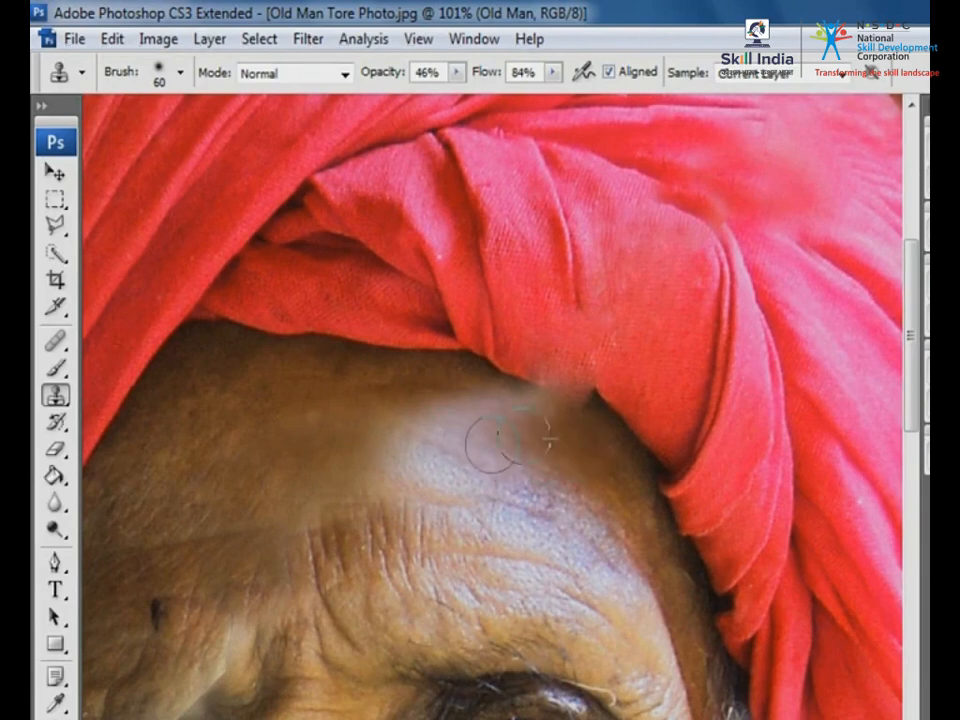
pyautogui.keyDown('alt'); pyautogui.click(583, 444); pyautogui.keyUp('alt')
pyautogui.moveTo(446, 409)
pyautogui.mouseDown()
pyautogui.moveTo(485, 406)
pyautogui.moveTo(519, 424)
pyautogui.moveTo(507, 411)
pyautogui.moveTo(534, 456)
pyautogui.moveTo(516, 409)
pyautogui.mouseUp()
pyautogui.keyDown('alt'); pyautogui.click(589, 448); pyautogui.keyUp('alt')
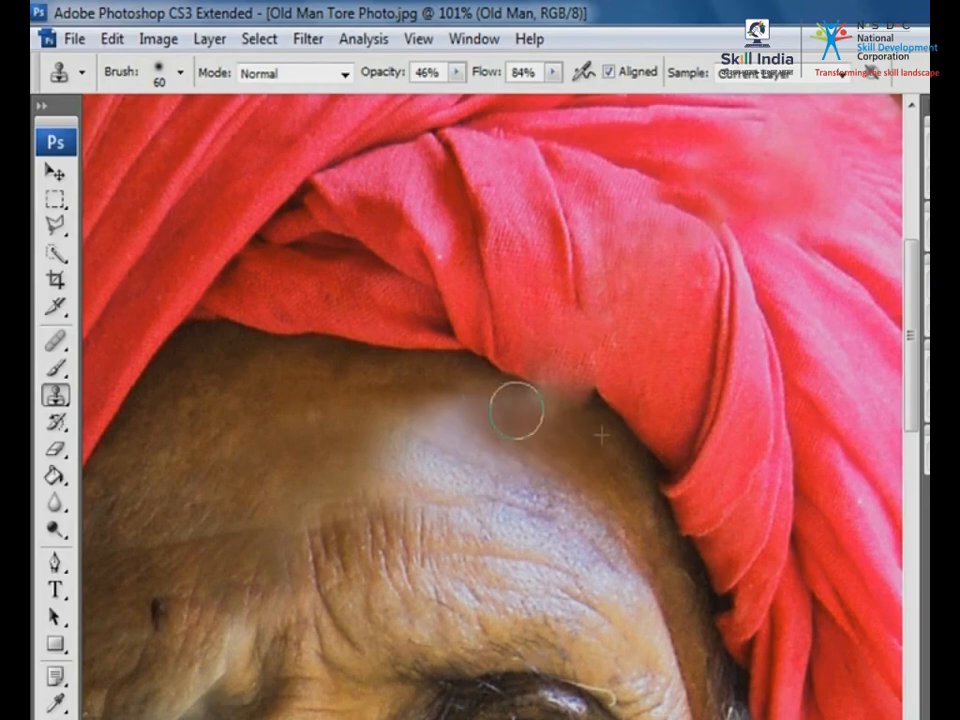
# Soften the border between the brown patch and the bright forehead skin with cloned neighbouring skin
pyautogui.keyDown('ctrl'); pyautogui.keyDown('alt'); pyautogui.click(465, 478); pyautogui.keyUp('alt'); pyautogui.keyUp('ctrl')
pyautogui.keyDown('alt'); pyautogui.click(459, 336); pyautogui.keyUp('alt')
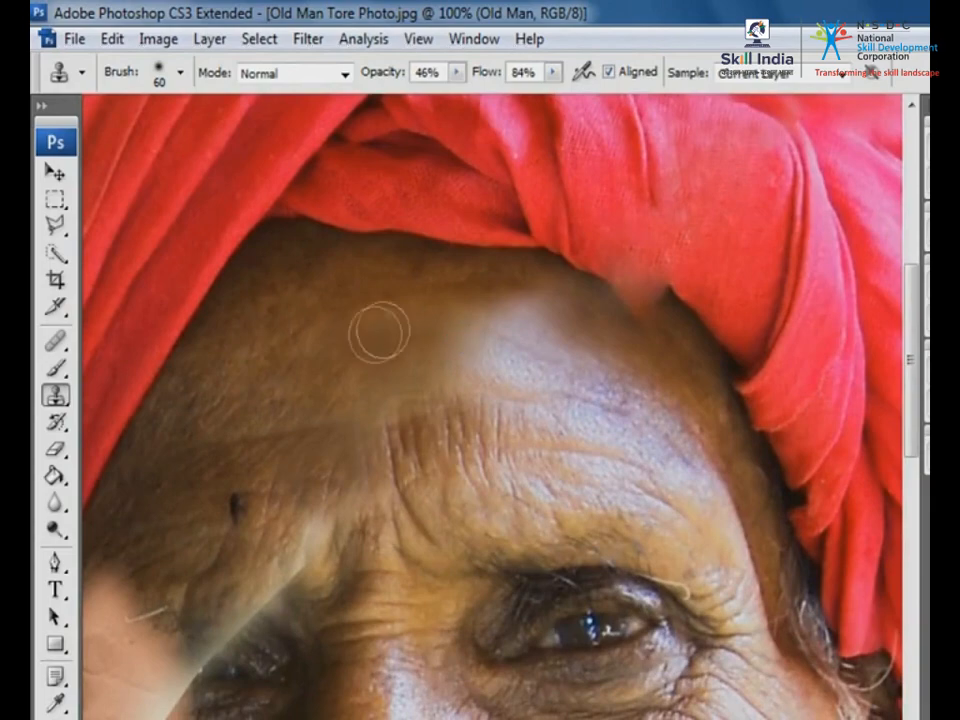
pyautogui.keyDown('alt'); pyautogui.click(459, 323); pyautogui.keyUp('alt')
pyautogui.moveTo(490, 324); pyautogui.dragTo(535, 332)
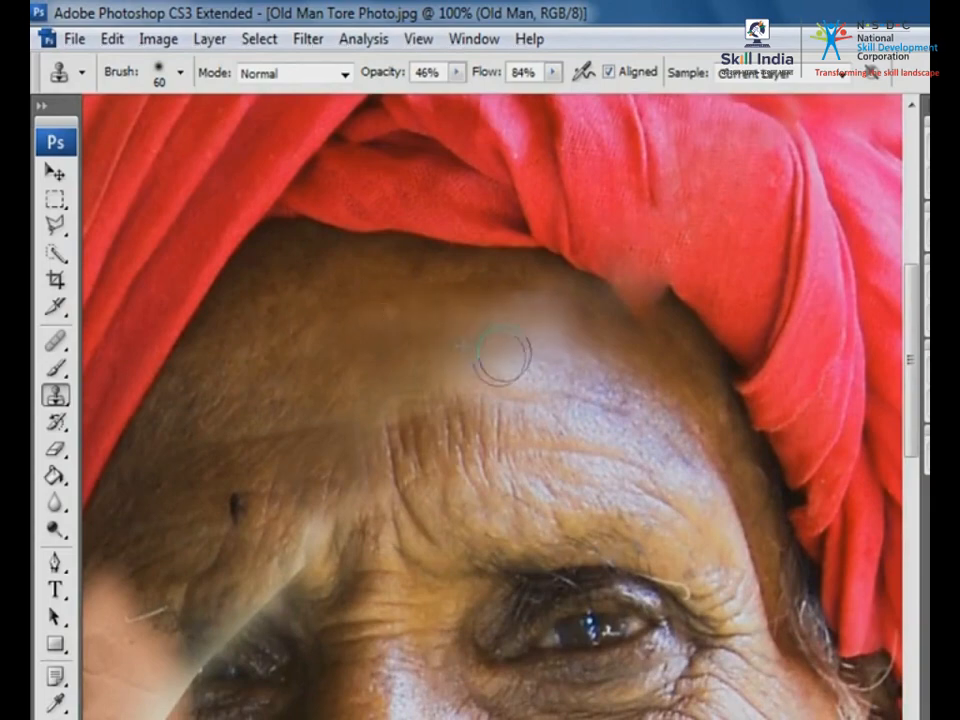
pyautogui.moveTo(514, 471); pyautogui.dragTo(604, 376)
# Clone skin over the pale diagonal tear running from the lower forehead to the damaged eye's brow
pyautogui.keyDown('alt'); pyautogui.click(372, 365); pyautogui.keyUp('alt')
pyautogui.moveTo(392, 455)
pyautogui.mouseDown()
pyautogui.moveTo(338, 487)
pyautogui.moveTo(300, 530)
pyautogui.mouseUp()
pyautogui.moveTo(363, 538); pyautogui.dragTo(475, 414)
pyautogui.keyDown('alt'); pyautogui.click(524, 176); pyautogui.keyUp('alt')
pyautogui.moveTo(588, 189); pyautogui.dragTo(555, 203)
pyautogui.moveTo(625, 148); pyautogui.dragTo(611, 279)
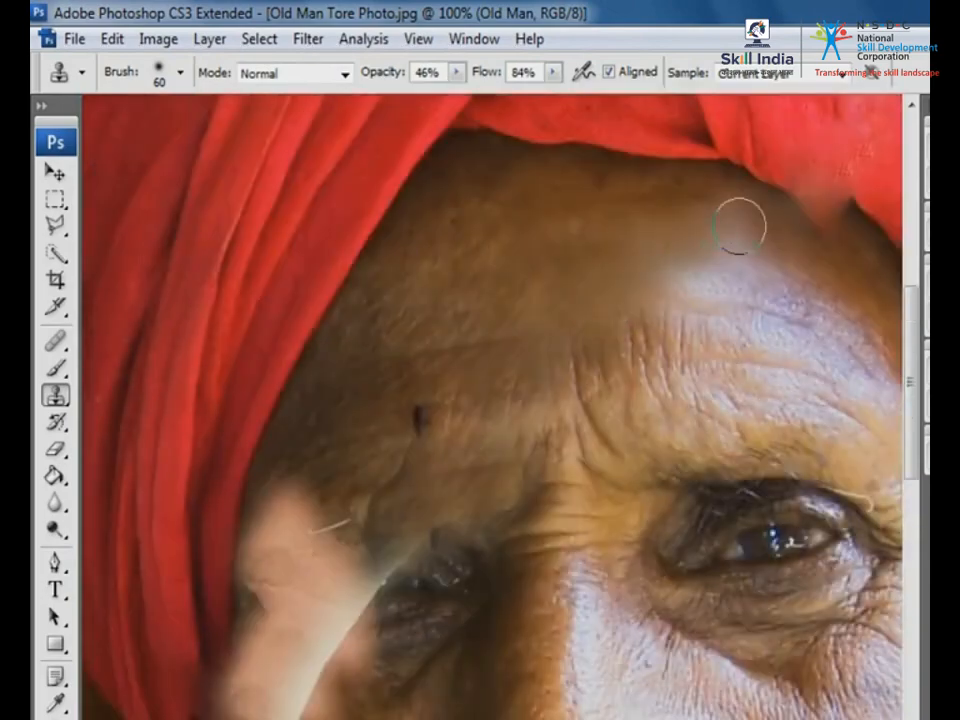
pyautogui.moveTo(739, 221); pyautogui.dragTo(835, 124)
# Clone dark temple skin over the upper part of the pink patch between the turban and the damaged eye
pyautogui.moveTo(464, 433); pyautogui.dragTo(440, 455)
pyautogui.keyDown('alt'); pyautogui.click(403, 381); pyautogui.keyUp('alt')
pyautogui.moveTo(378, 422); pyautogui.dragTo(362, 488)
pyautogui.moveTo(405, 415)
pyautogui.mouseDown()
pyautogui.moveTo(423, 351)
pyautogui.moveTo(399, 444)
pyautogui.moveTo(349, 456)
pyautogui.mouseUp()
pyautogui.keyDown('alt'); pyautogui.click(403, 362); pyautogui.keyUp('alt')
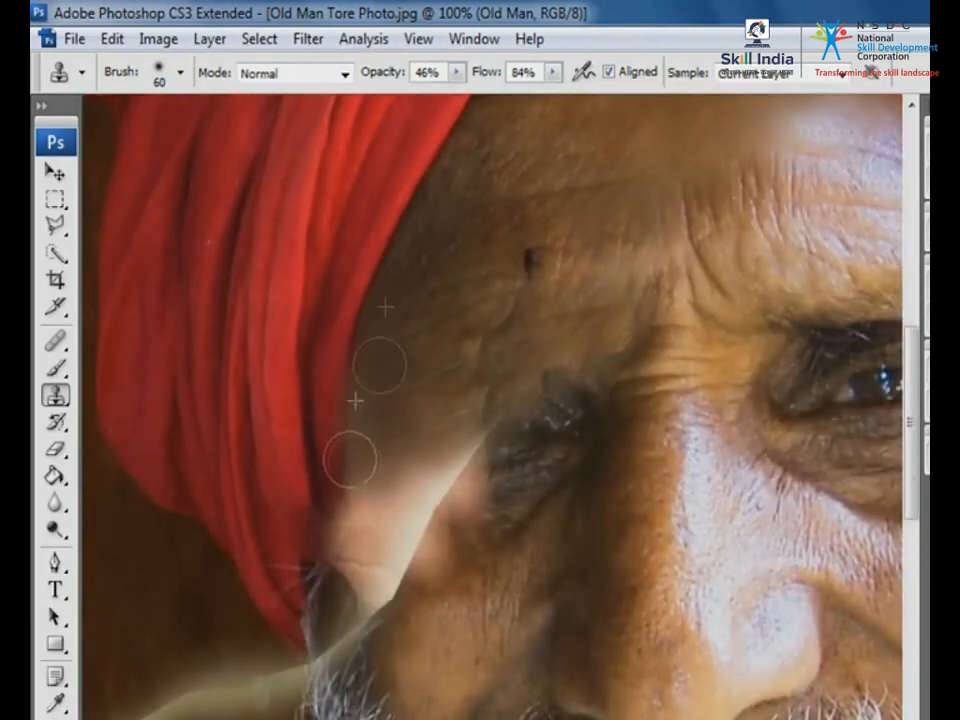
# Clone skin over the small dark mark on the forehead above the damaged eye
pyautogui.keyDown('alt'); pyautogui.click(557, 312); pyautogui.keyUp('alt')
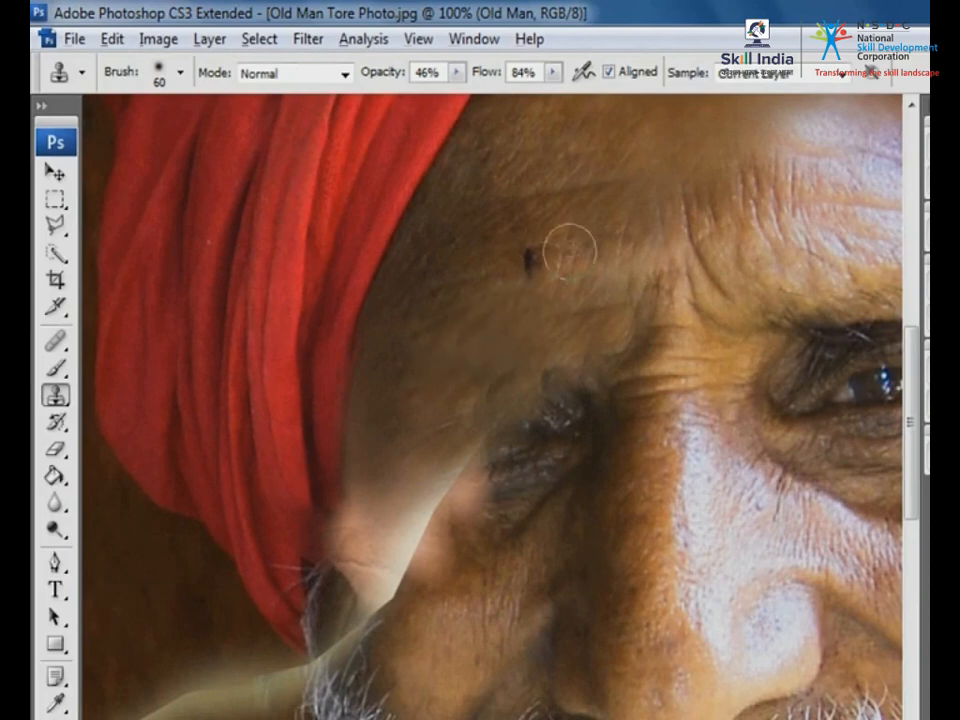
pyautogui.keyDown('alt'); pyautogui.click(568, 219); pyautogui.keyUp('alt')
pyautogui.click(530, 256)
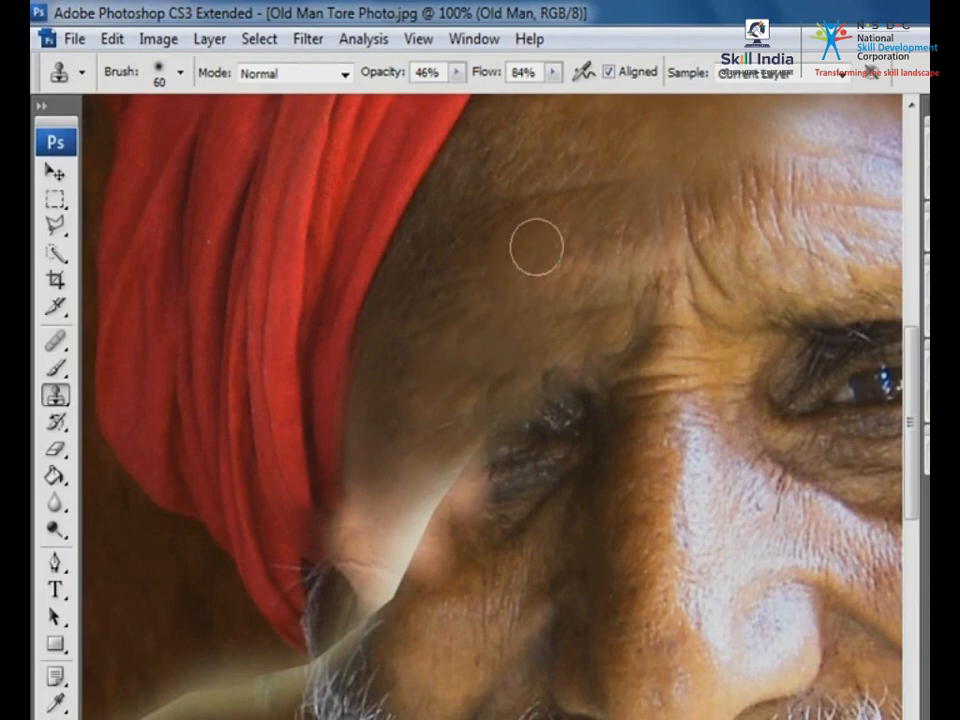
pyautogui.moveTo(536, 246); pyautogui.dragTo(502, 314)
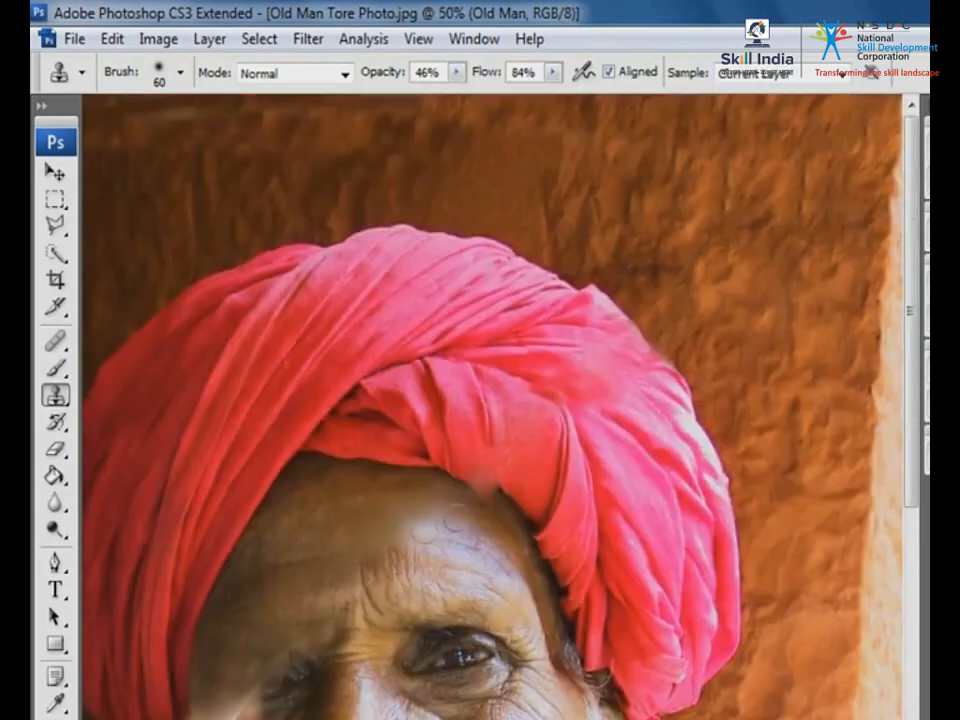
# Enlarge the Clone Stamp brush to 90 px and even out the forehead skin with cloned skin
pyautogui.hotkey('ctrl', '-')
pyautogui.hotkey('ctrl', '-')
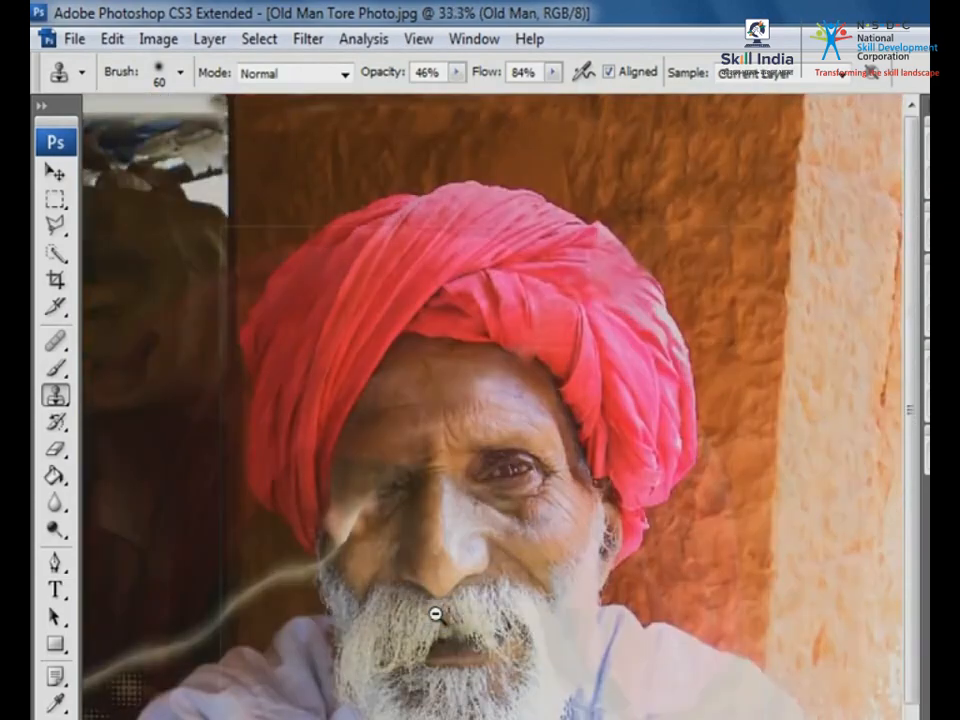
pyautogui.hotkey('ctrl', '-')
pyautogui.press(']')
pyautogui.press(']')
pyautogui.press(']')
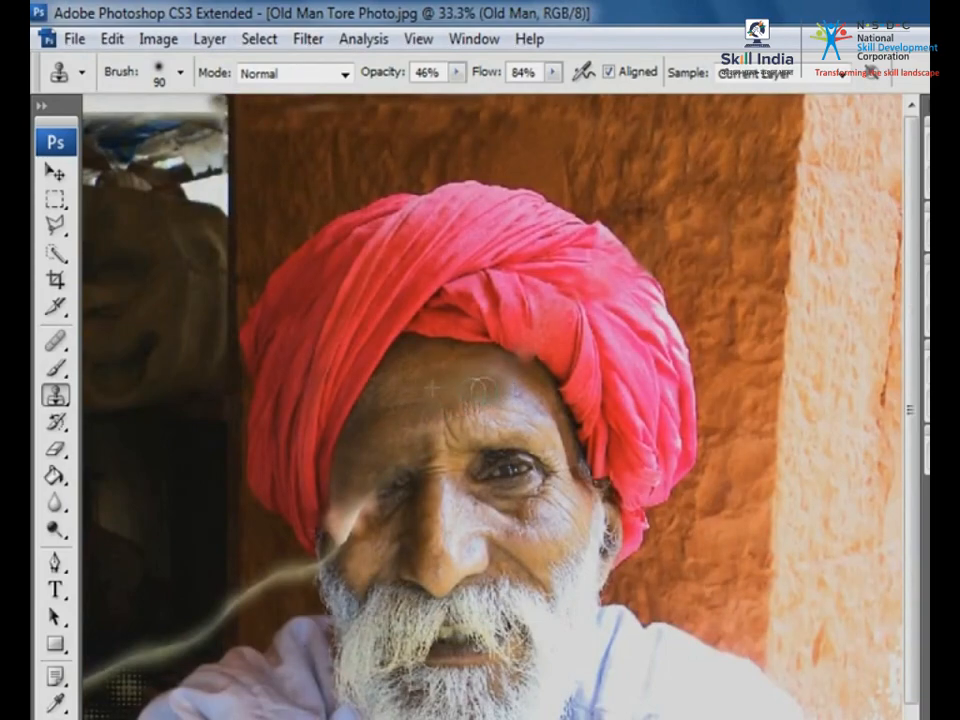
pyautogui.hotkey('ctrl', '-')
pyautogui.keyDown('alt'); pyautogui.click(395, 430); pyautogui.keyUp('alt')
pyautogui.moveTo(321, 268); pyautogui.dragTo(675, 572)
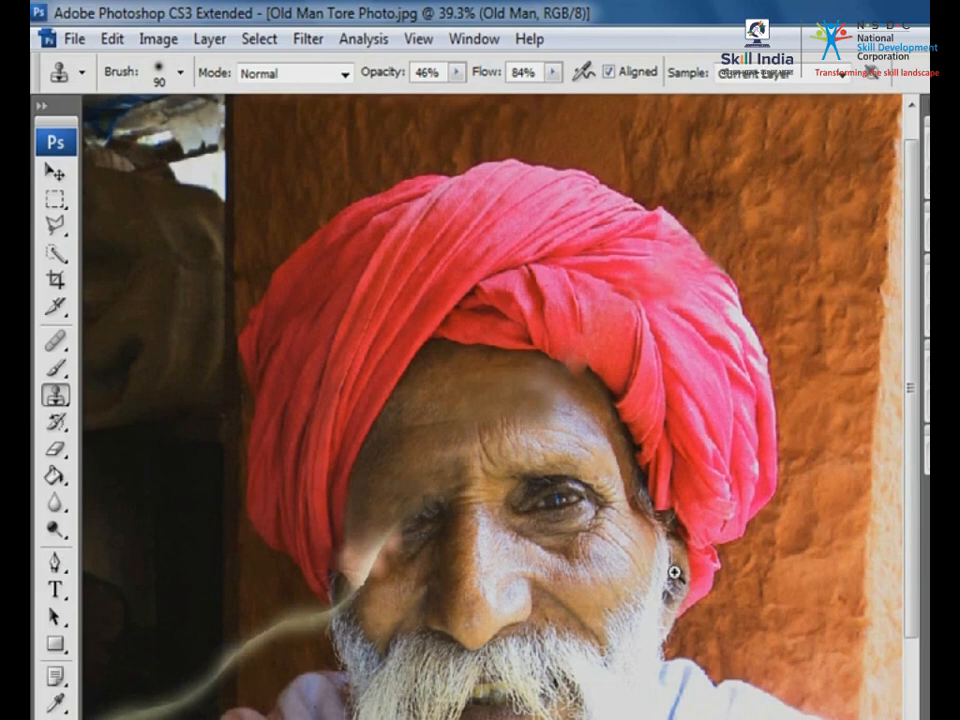
# Select a rectangular area around the intact eye, from the brow to the upper cheek, and copy it
pyautogui.click(56, 199)
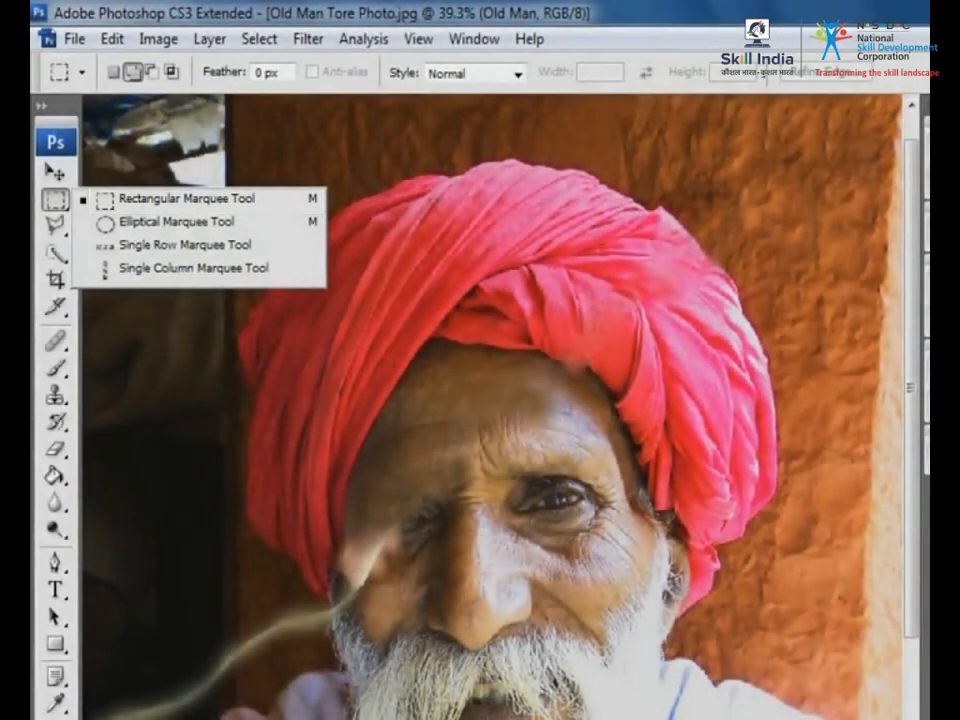
pyautogui.click(138, 203)
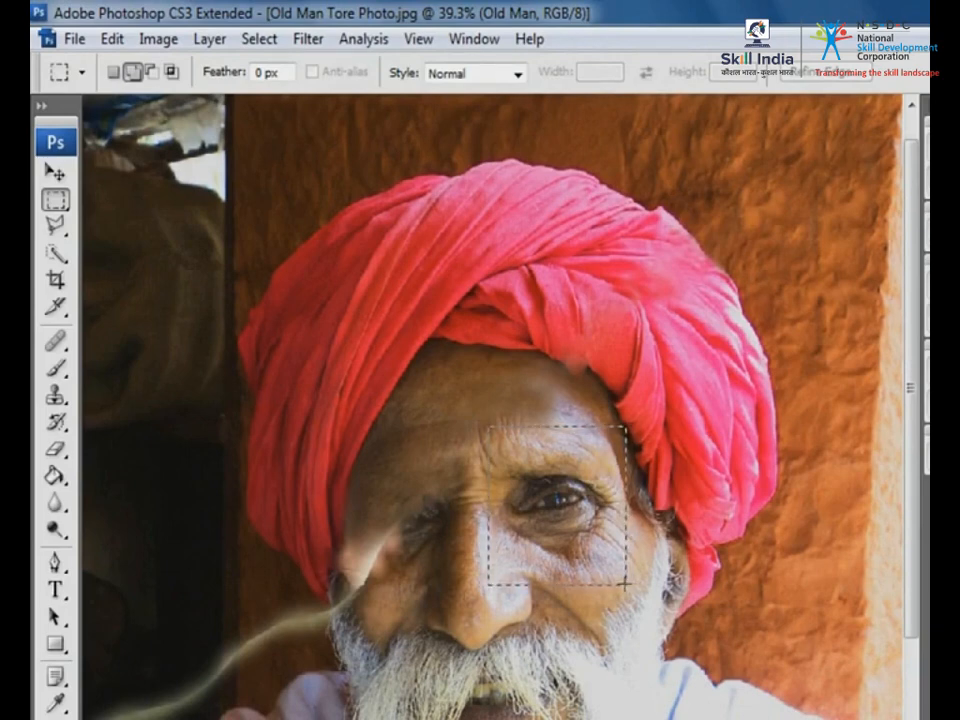
pyautogui.moveTo(488, 428); pyautogui.dragTo(628, 584)
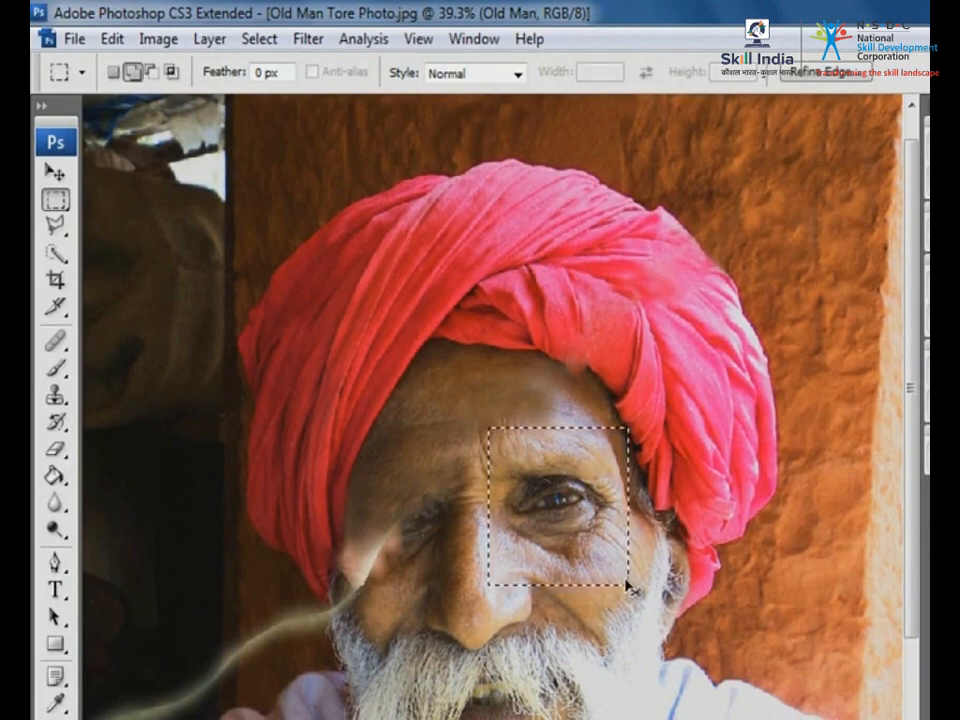
pyautogui.click(114, 39)
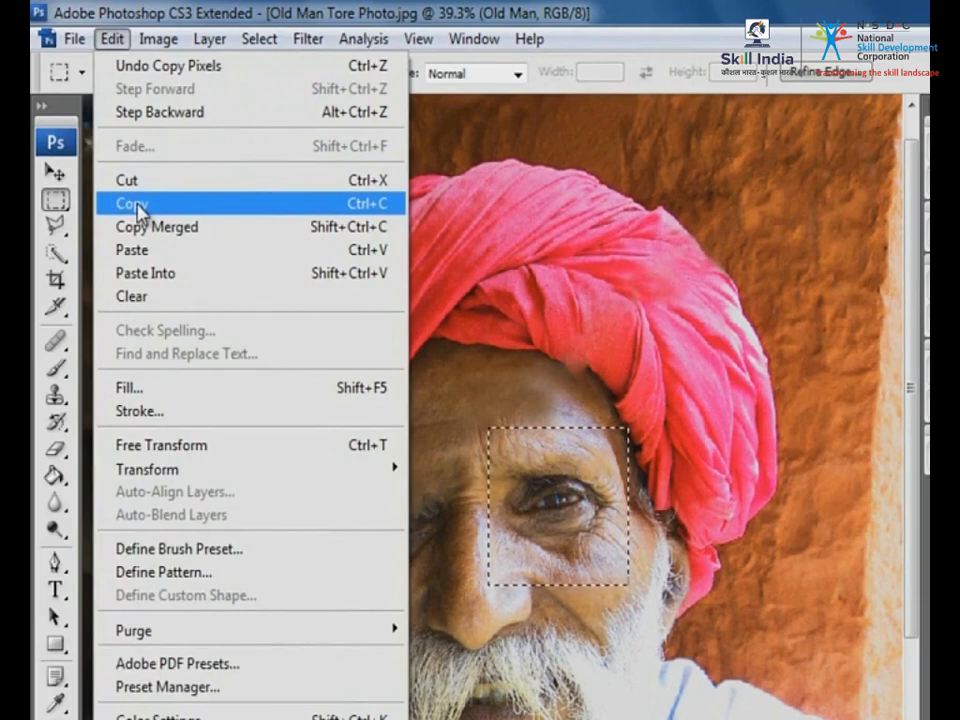
pyautogui.click(137, 206)
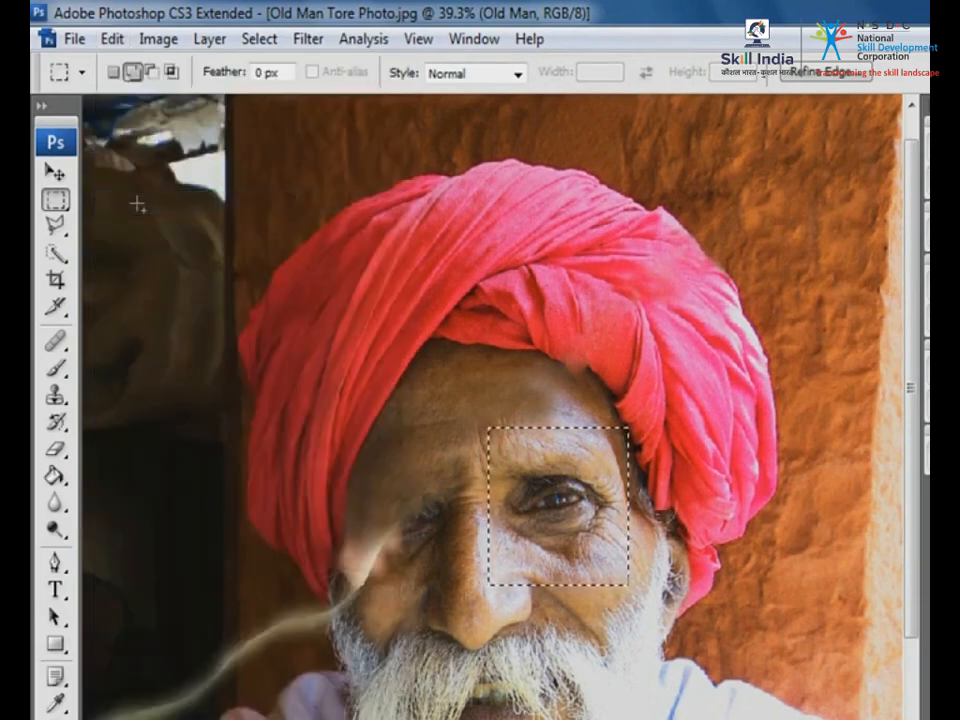
# Paste the copied eye as a new layer and move it over the damaged eye
pyautogui.click(114, 40)
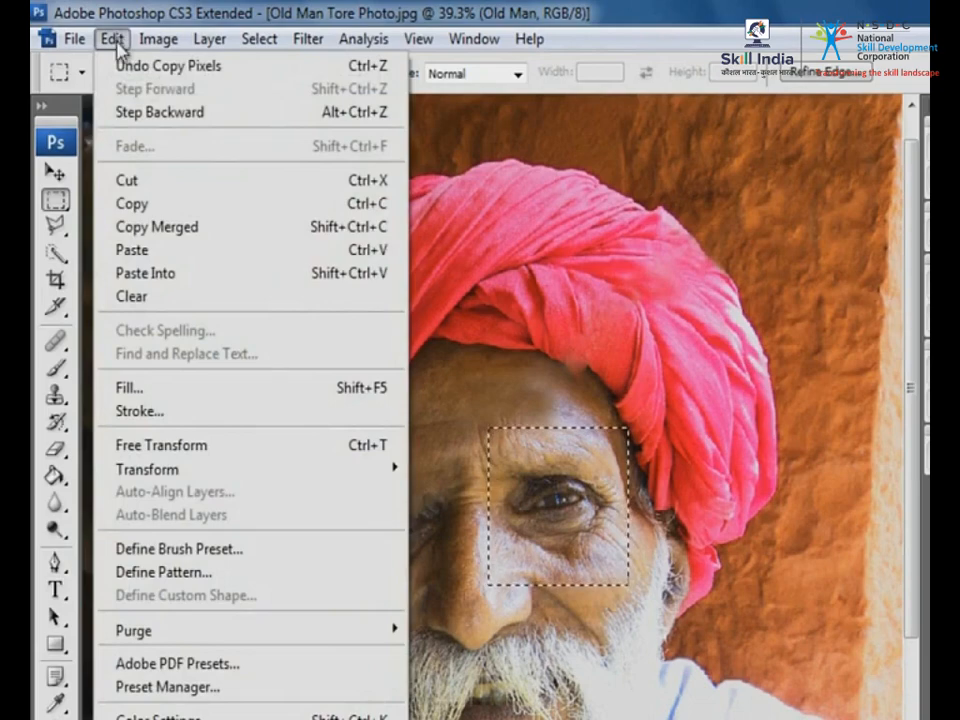
pyautogui.click(140, 259)
pyautogui.click(55, 172)
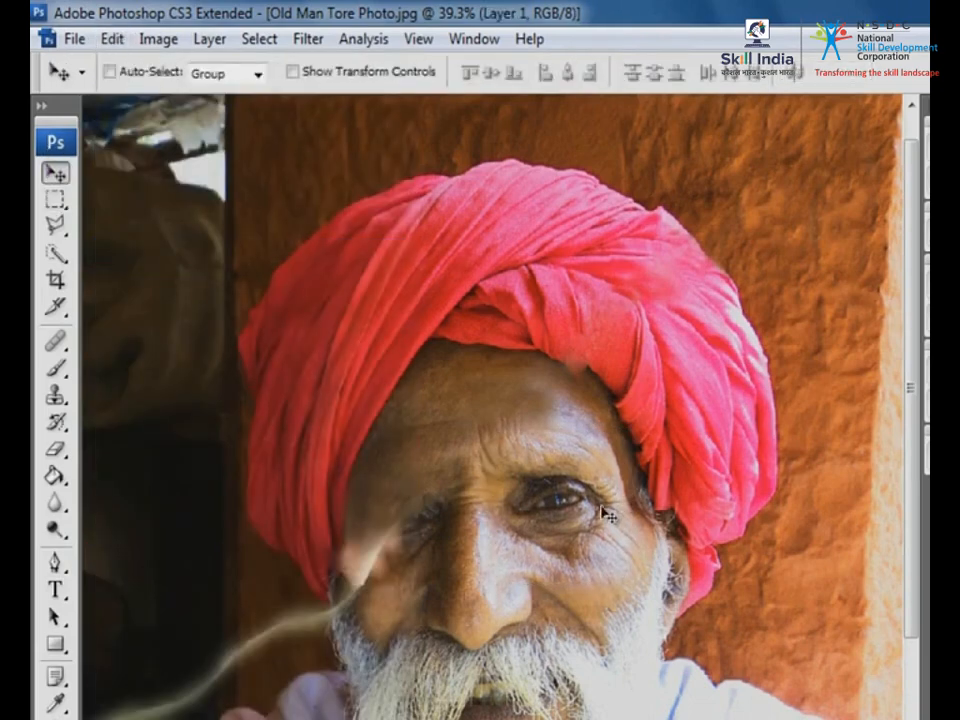
pyautogui.moveTo(574, 510); pyautogui.dragTo(438, 538)
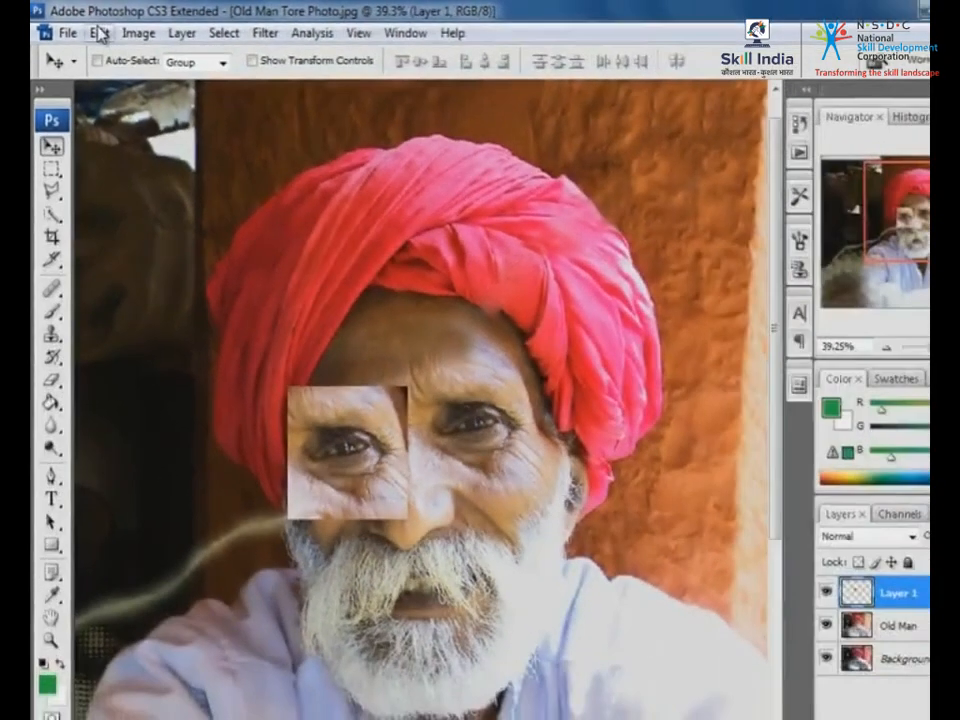
# Flip the pasted eye layer horizontally
pyautogui.click(112, 39)
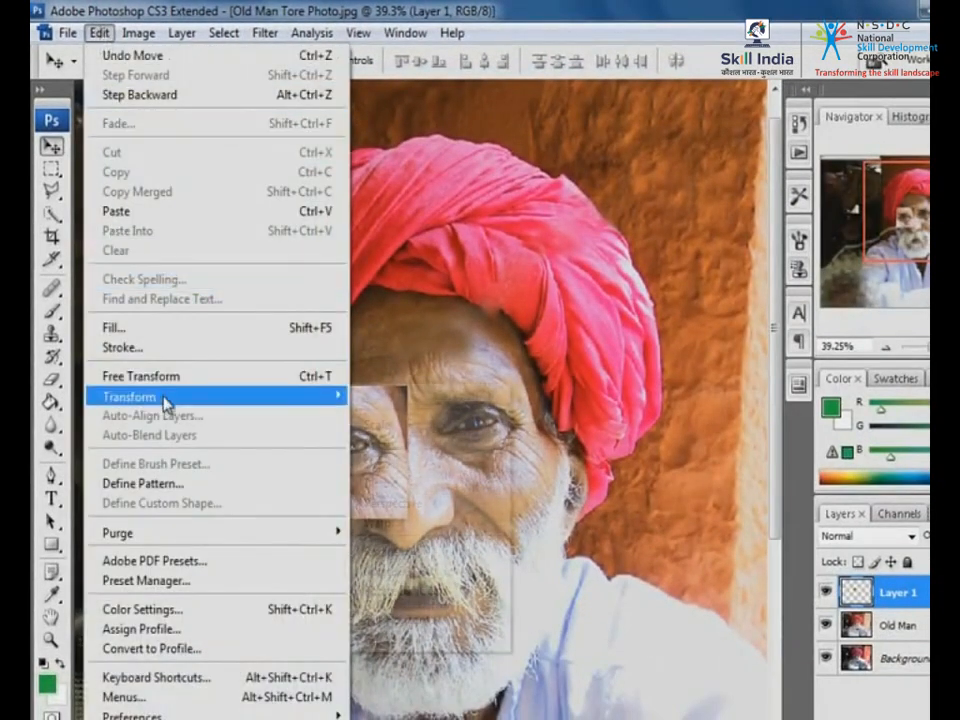
pyautogui.moveTo(160, 396)
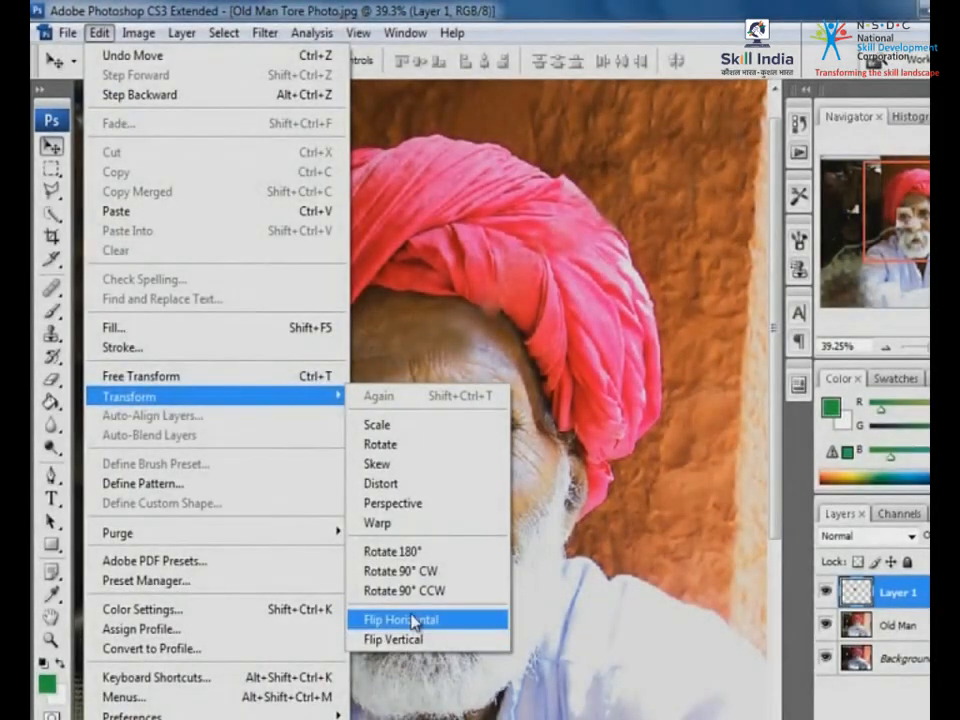
pyautogui.click(412, 620)
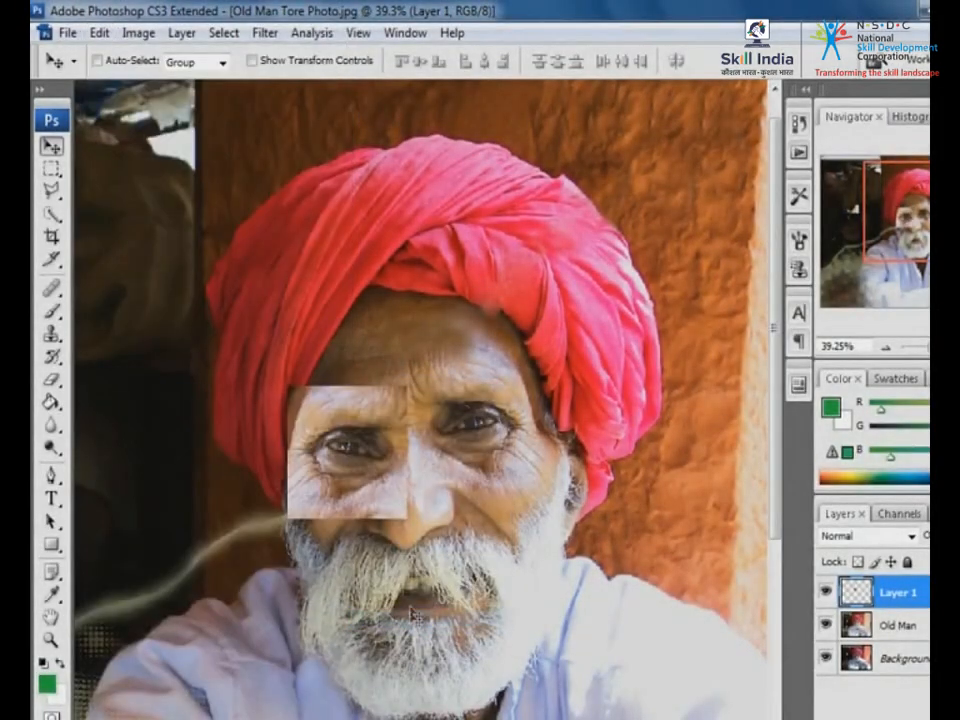
# Rotate the flipped eye layer to -23.5° with Free Transform and shift it slightly to fit over the damaged eye
pyautogui.click(99, 33)
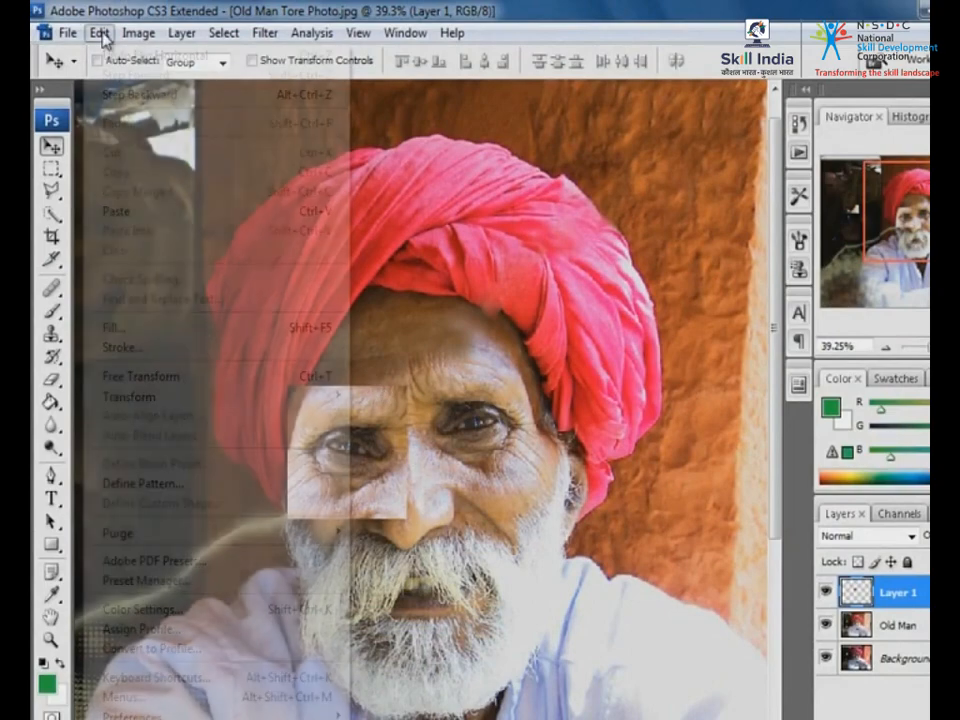
pyautogui.click(166, 385)
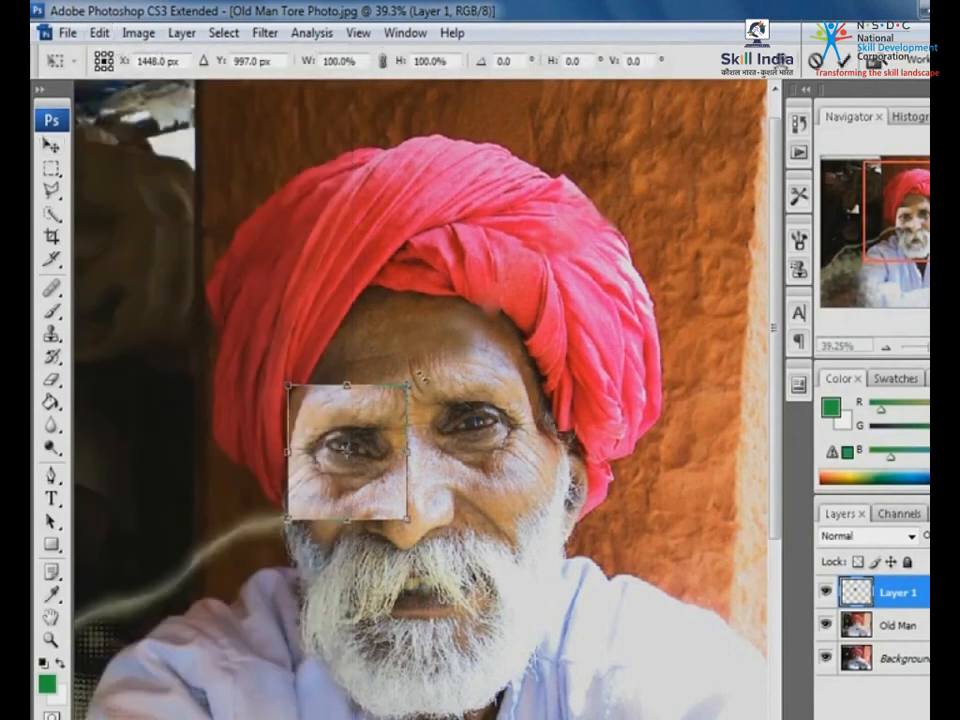
pyautogui.moveTo(420, 376); pyautogui.dragTo(403, 306)
pyautogui.moveTo(371, 458); pyautogui.dragTo(372, 454)
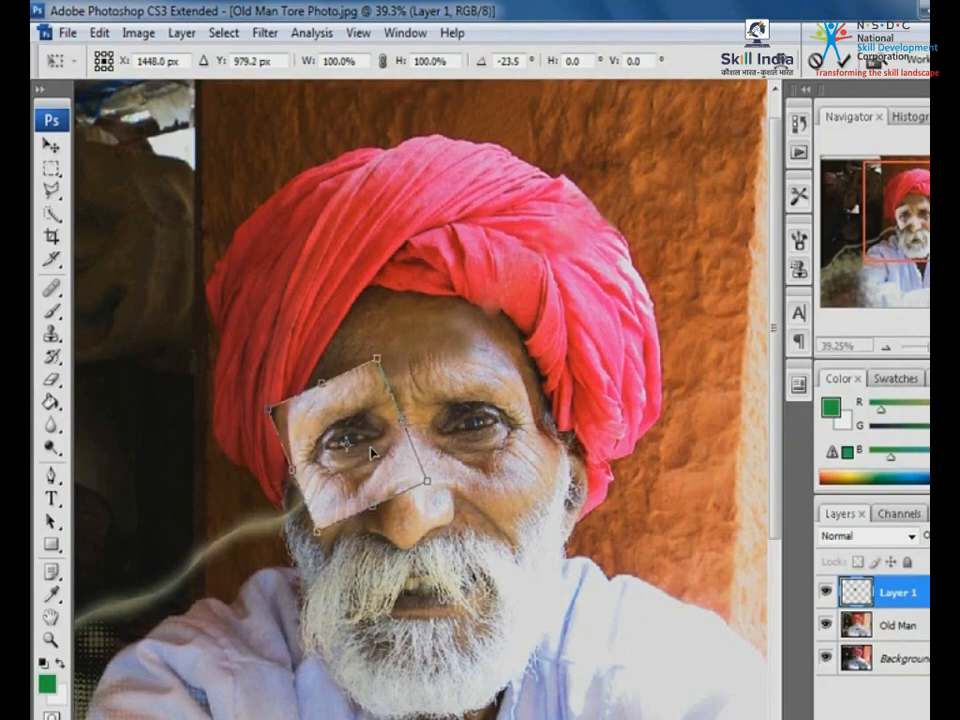
pyautogui.press('Return')
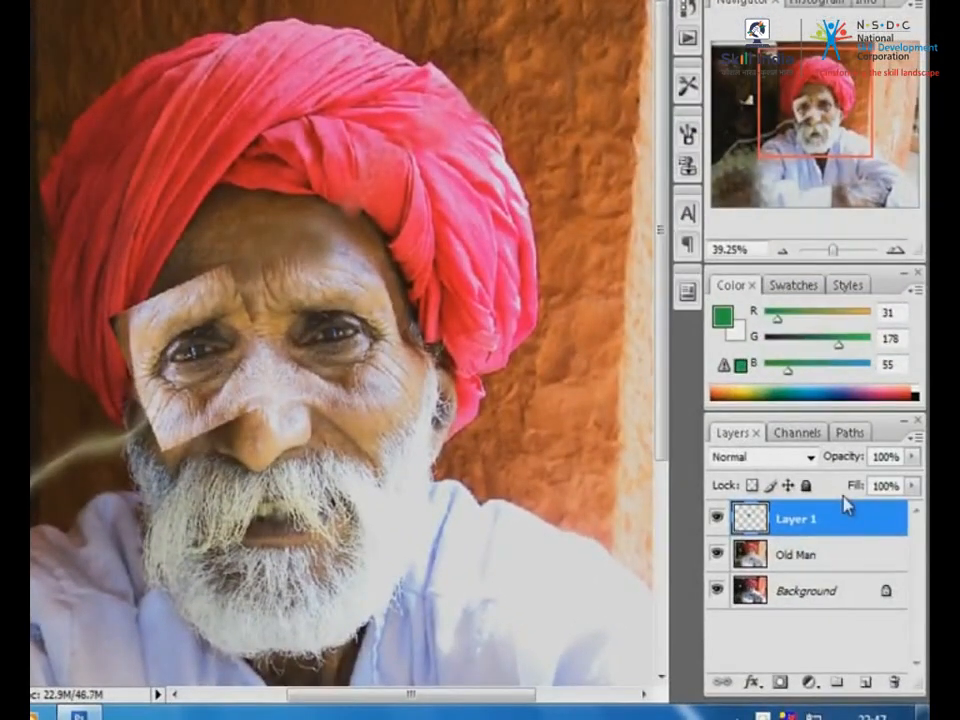
# Rename the pasted eye layer to Eye and lower its opacity to 42%
pyautogui.doubleClick(812, 520)
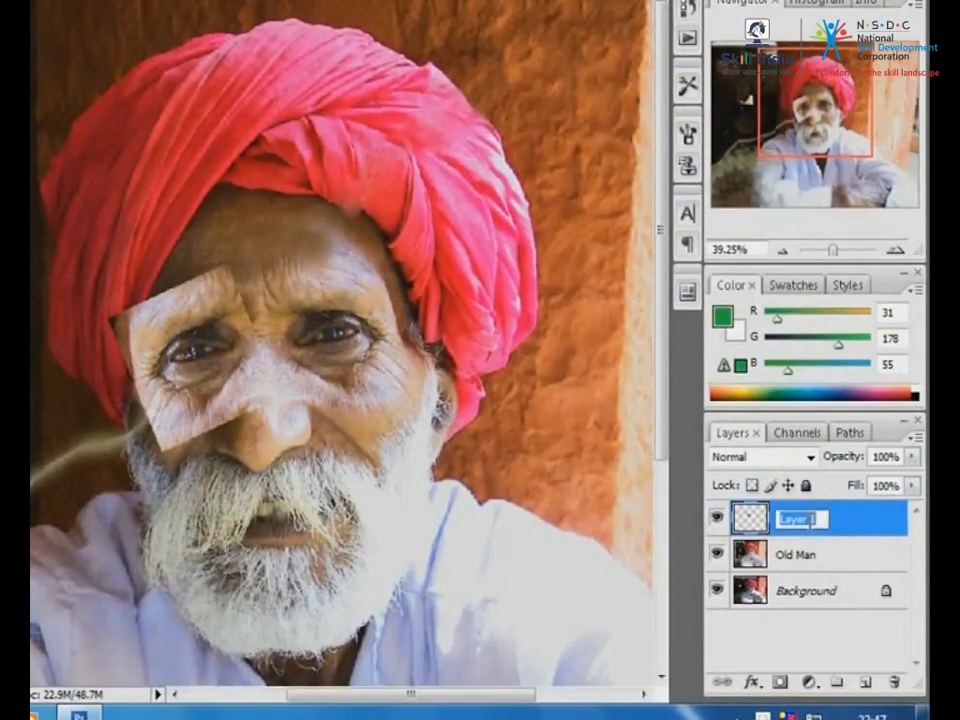
pyautogui.write('Eye')
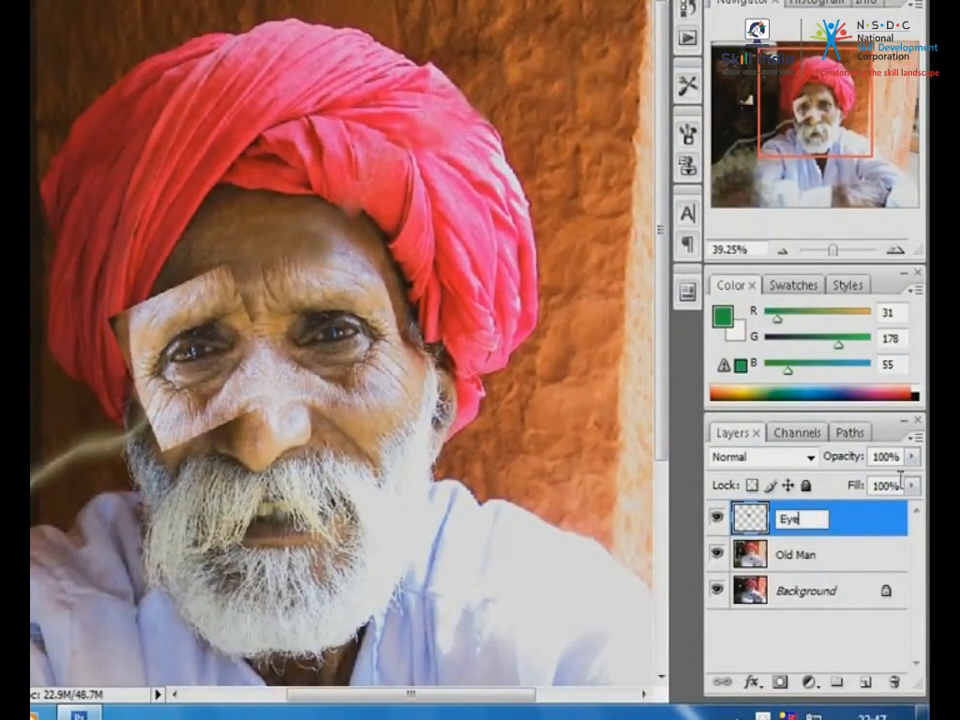
pyautogui.click(912, 456)
pyautogui.moveTo(864, 489); pyautogui.dragTo(853, 489)
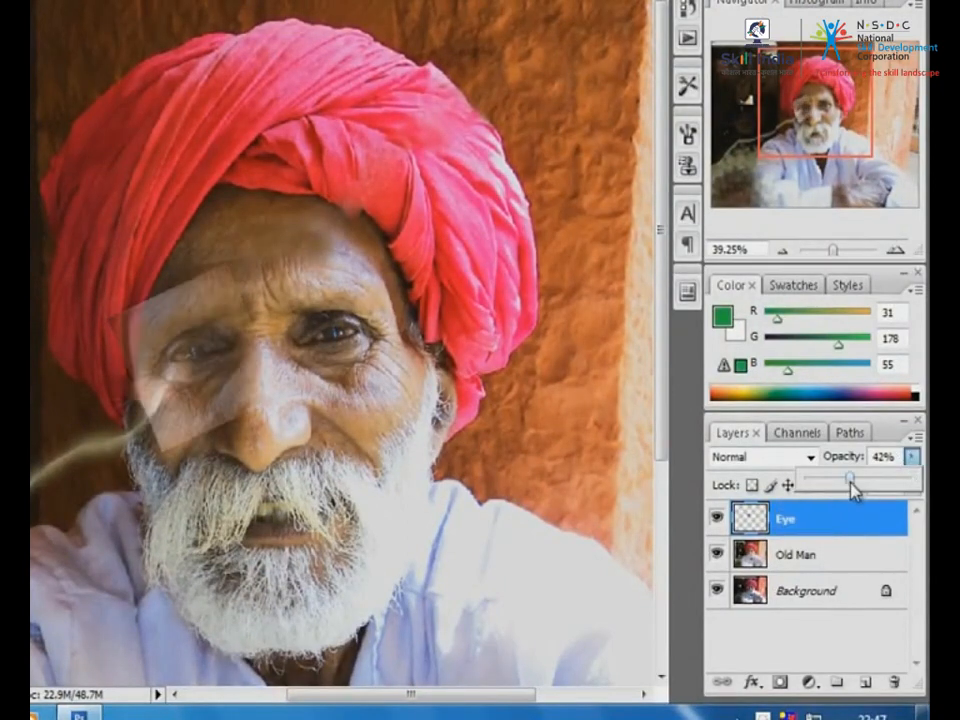
# Align the semi-transparent eye patch with the damaged eye beneath it and restore the layer's opacity to 100%
pyautogui.moveTo(88, 200); pyautogui.dragTo(450, 525)
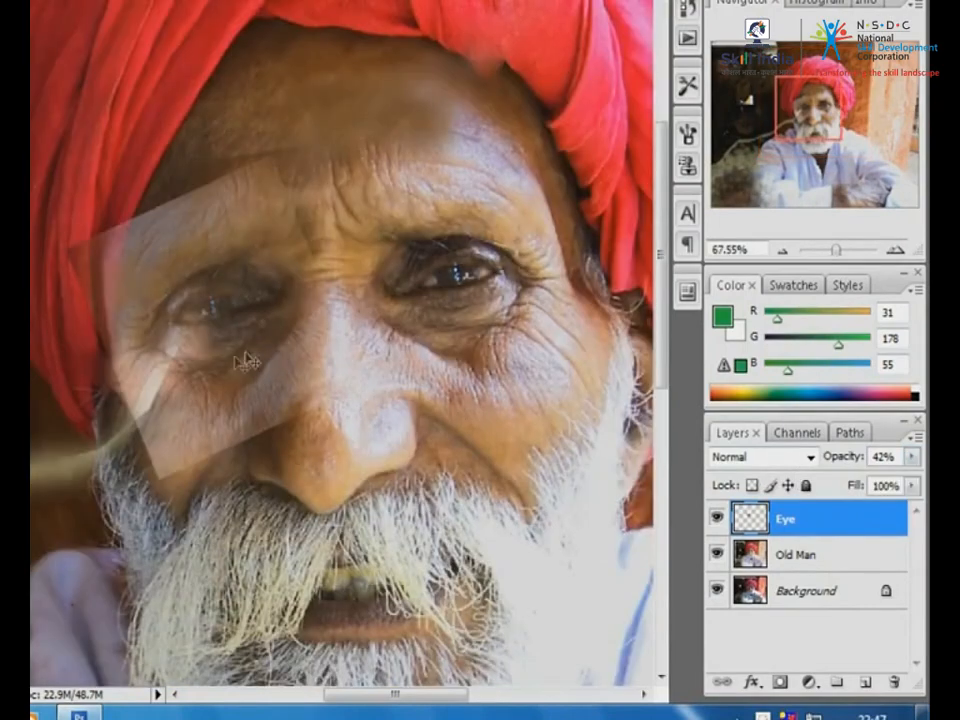
pyautogui.moveTo(245, 362)
pyautogui.mouseDown()
pyautogui.moveTo(302, 315)
pyautogui.moveTo(200, 385)
pyautogui.moveTo(238, 371)
pyautogui.moveTo(257, 350)
pyautogui.mouseUp()
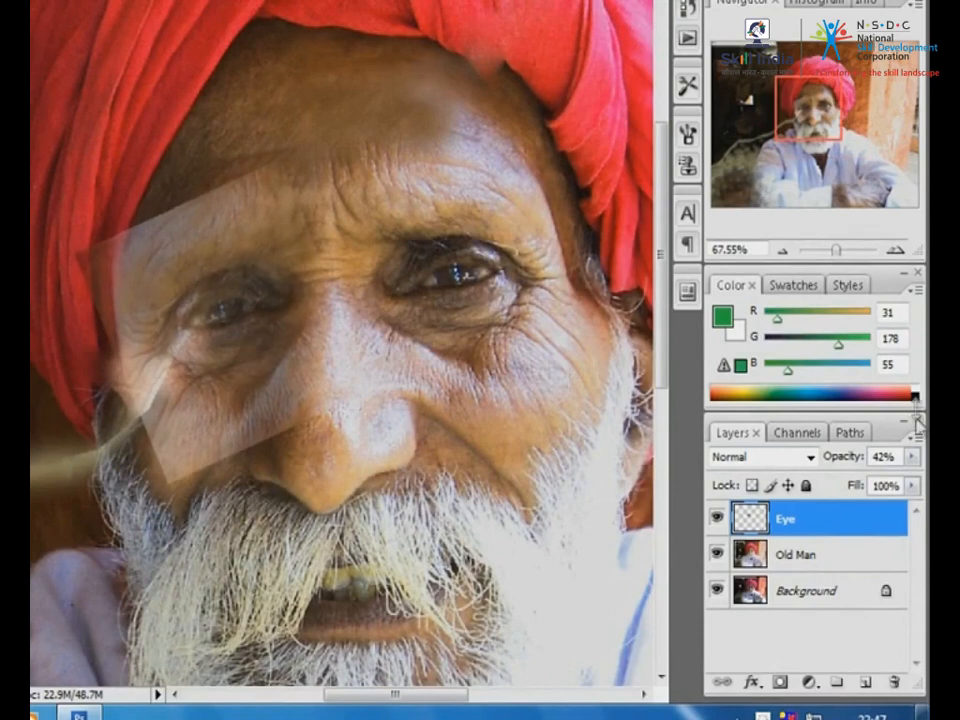
pyautogui.click(911, 456)
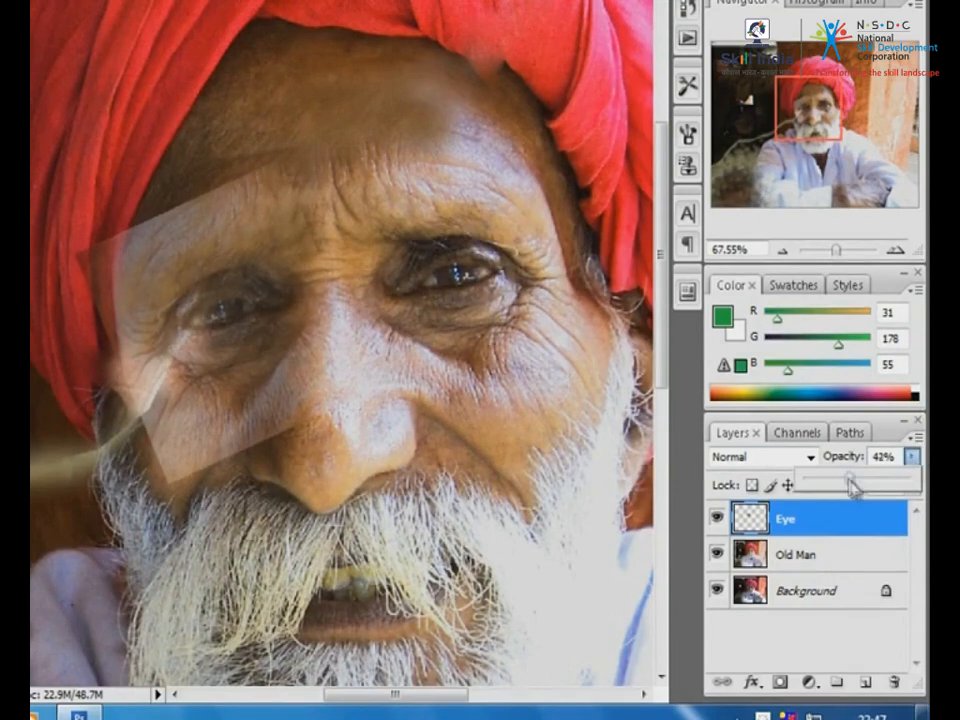
pyautogui.moveTo(851, 487); pyautogui.dragTo(910, 480)
# Add a layer mask to the Eye layer
pyautogui.keyDown('alt'); pyautogui.click(358, 324); pyautogui.keyUp('alt')
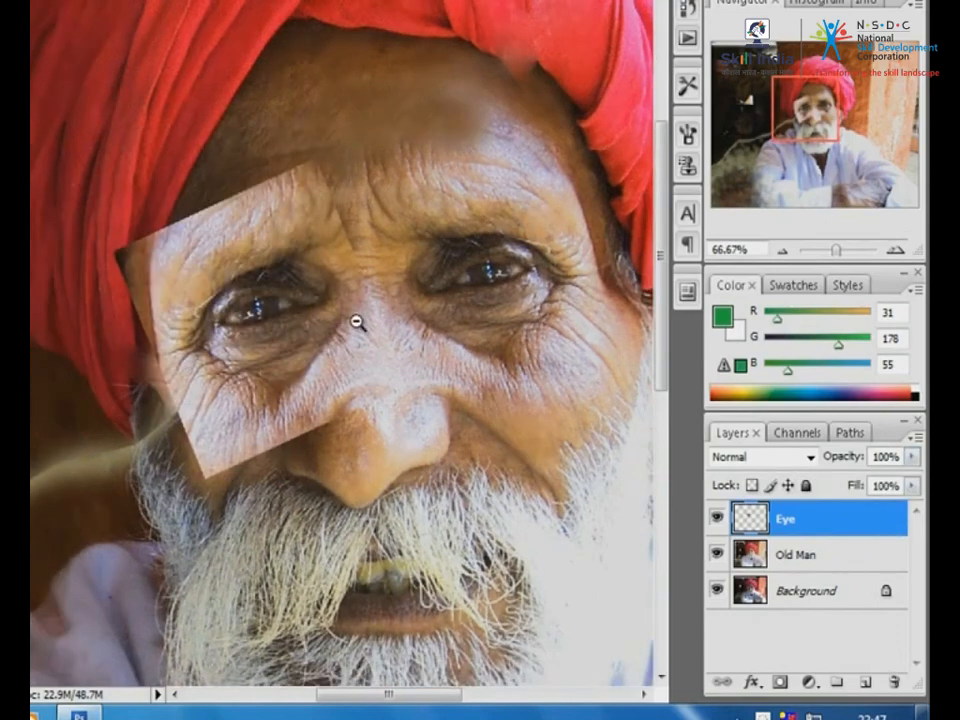
pyautogui.keyDown('alt'); pyautogui.click(444, 336); pyautogui.keyUp('alt')
pyautogui.keyDown('alt'); pyautogui.click(188, 338); pyautogui.keyUp('alt')
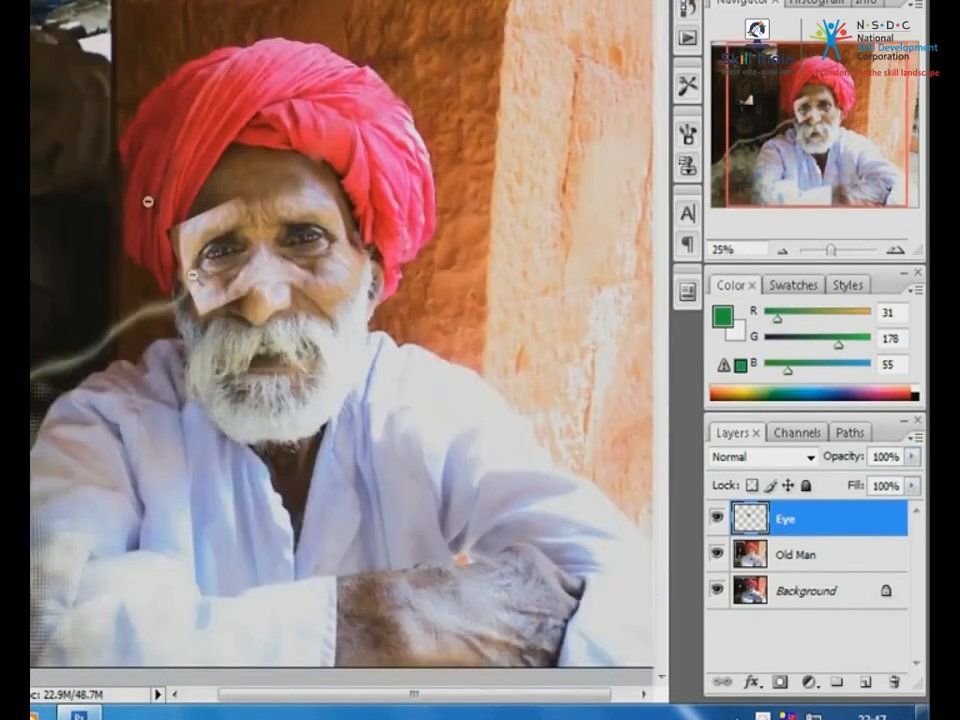
pyautogui.moveTo(100, 133); pyautogui.dragTo(382, 376)
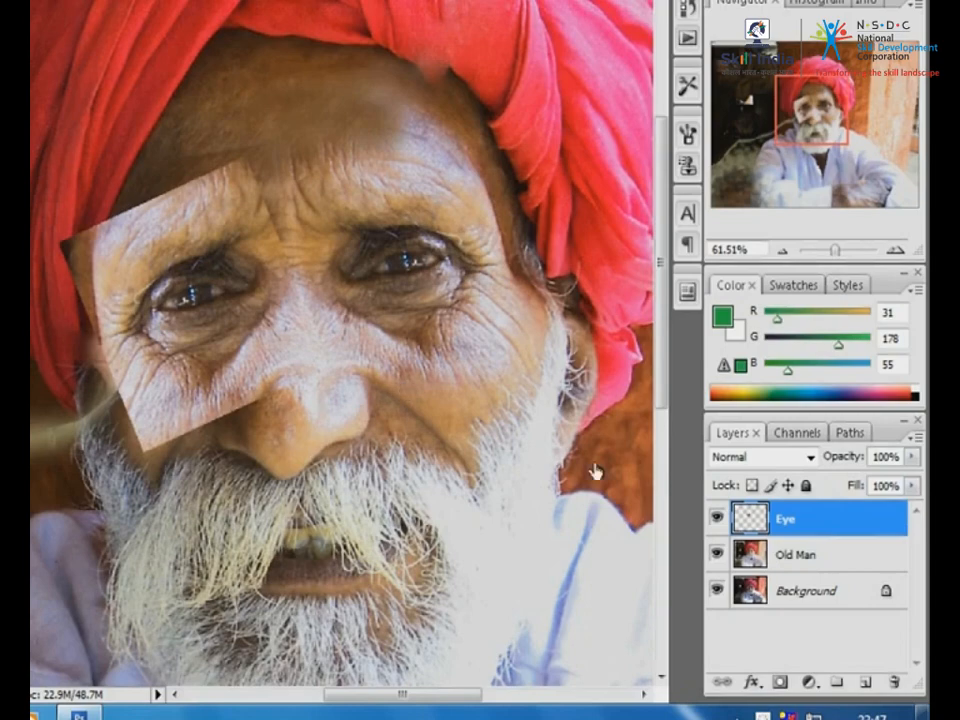
pyautogui.click(783, 684)
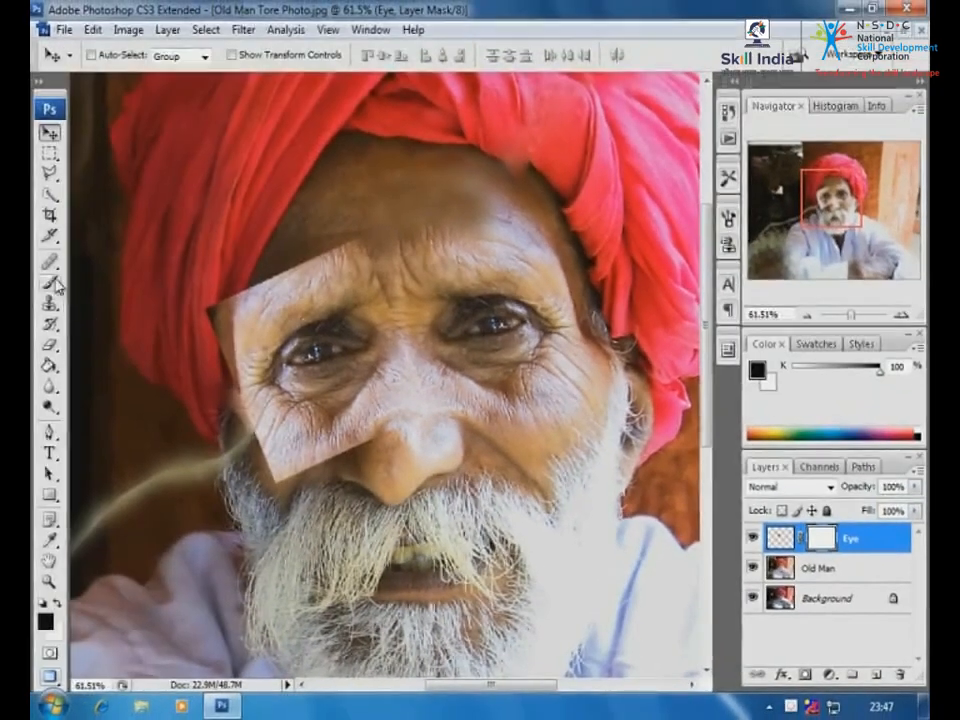
# Paint black on the Eye layer's mask with a soft 90 px brush at 65% opacity to blend the patch's edges into the face
pyautogui.click(52, 283)
pyautogui.click(145, 56)
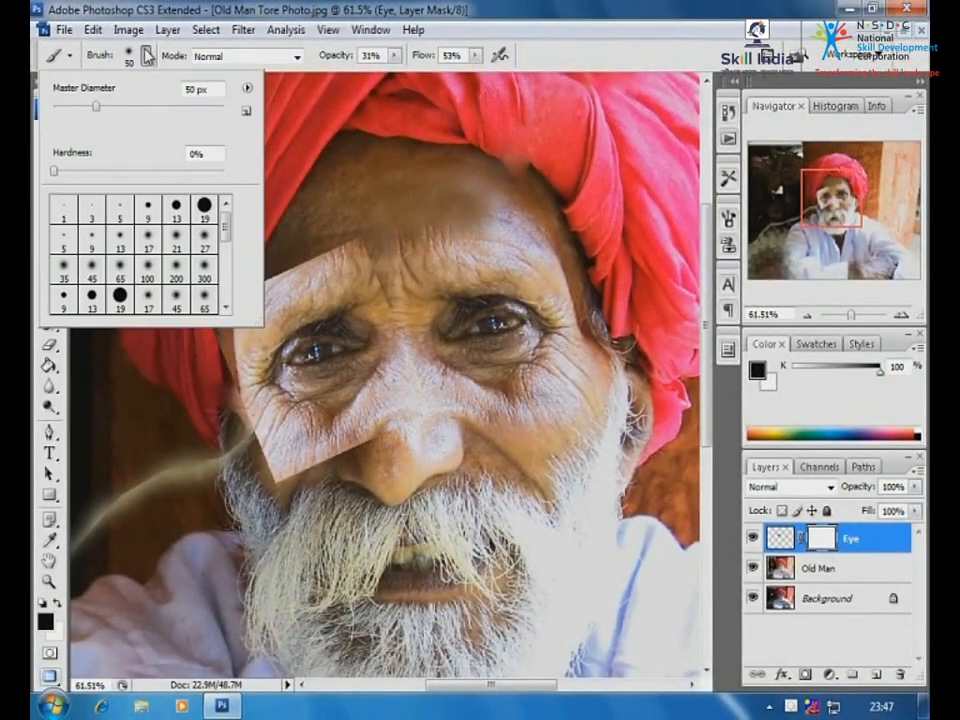
pyautogui.click(122, 239)
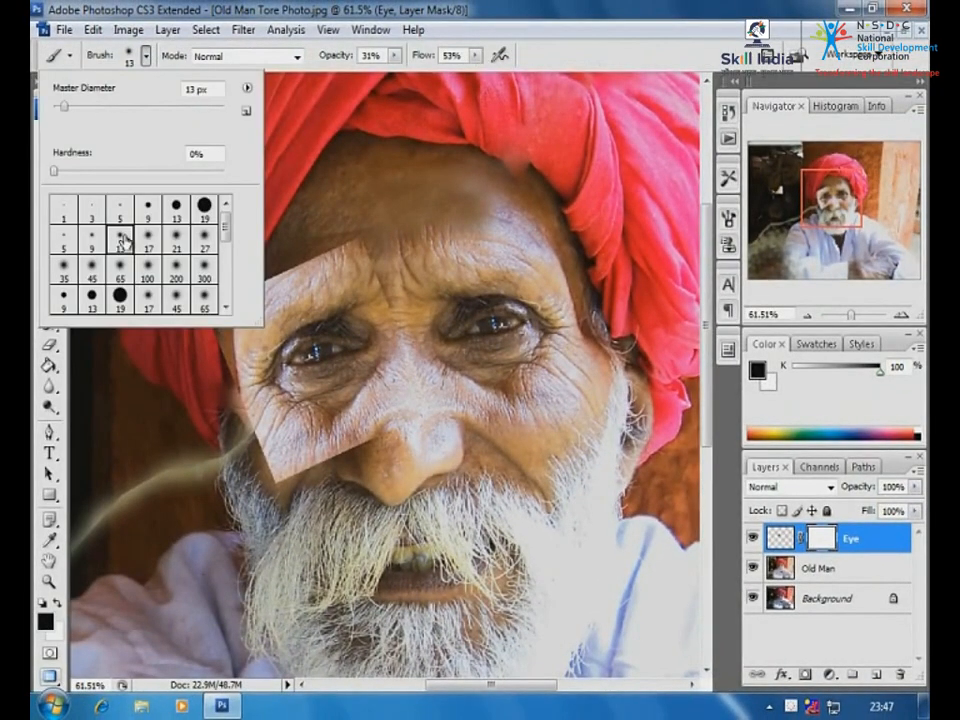
pyautogui.click(394, 55)
pyautogui.moveTo(395, 75); pyautogui.dragTo(424, 73)
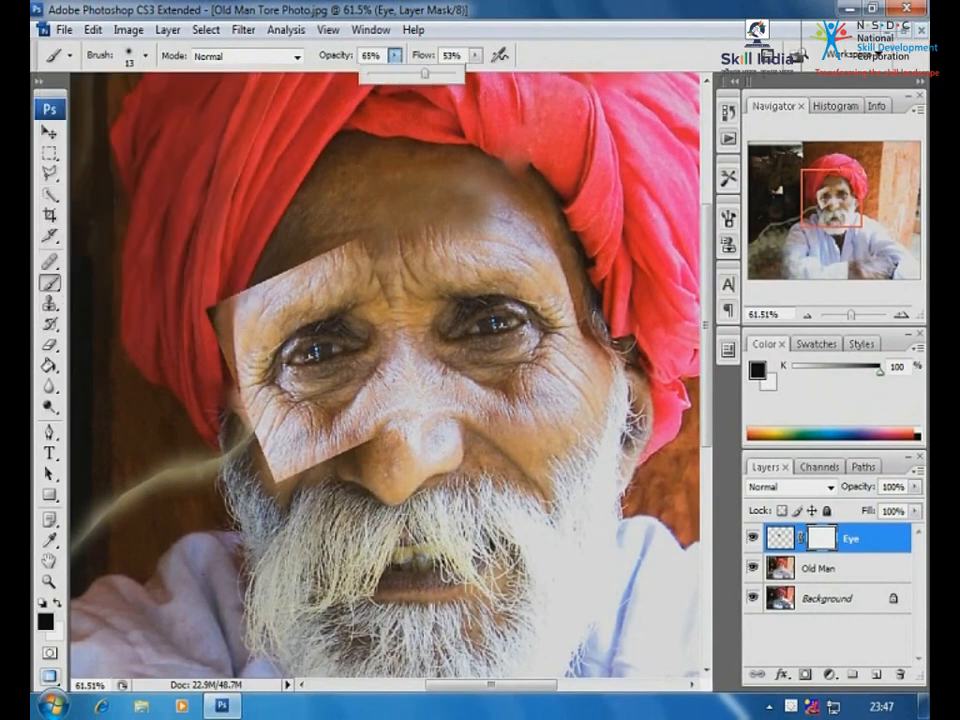
pyautogui.press(']')
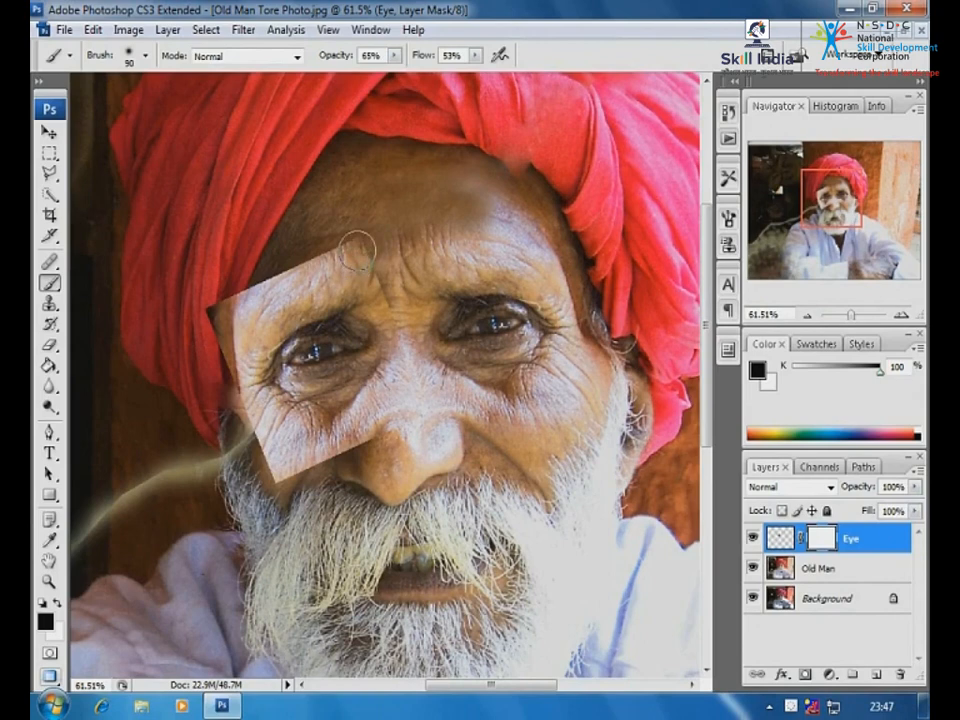
pyautogui.press(']')
pyautogui.moveTo(366, 279)
pyautogui.mouseDown()
pyautogui.moveTo(395, 306)
pyautogui.moveTo(355, 254)
pyautogui.moveTo(270, 294)
pyautogui.moveTo(313, 251)
pyautogui.moveTo(287, 259)
pyautogui.moveTo(322, 251)
pyautogui.moveTo(275, 261)
pyautogui.moveTo(228, 311)
pyautogui.moveTo(255, 304)
pyautogui.moveTo(241, 325)
pyautogui.moveTo(229, 320)
pyautogui.moveTo(200, 358)
pyautogui.moveTo(206, 372)
pyautogui.moveTo(208, 356)
pyautogui.moveTo(232, 355)
pyautogui.moveTo(228, 416)
pyautogui.moveTo(238, 289)
pyautogui.moveTo(230, 351)
pyautogui.moveTo(291, 253)
pyautogui.moveTo(250, 306)
pyautogui.moveTo(285, 283)
pyautogui.moveTo(246, 308)
pyautogui.moveTo(231, 343)
pyautogui.moveTo(245, 389)
pyautogui.moveTo(282, 441)
pyautogui.moveTo(280, 466)
pyautogui.moveTo(270, 464)
pyautogui.moveTo(318, 458)
pyautogui.moveTo(357, 429)
pyautogui.moveTo(300, 476)
pyautogui.moveTo(325, 473)
pyautogui.moveTo(365, 413)
pyautogui.moveTo(356, 462)
pyautogui.moveTo(287, 473)
pyautogui.moveTo(290, 456)
pyautogui.moveTo(247, 416)
pyautogui.moveTo(246, 443)
pyautogui.moveTo(325, 453)
pyautogui.moveTo(353, 444)
pyautogui.moveTo(394, 404)
pyautogui.moveTo(362, 416)
pyautogui.moveTo(340, 411)
pyautogui.moveTo(348, 451)
pyautogui.moveTo(384, 394)
pyautogui.mouseUp()
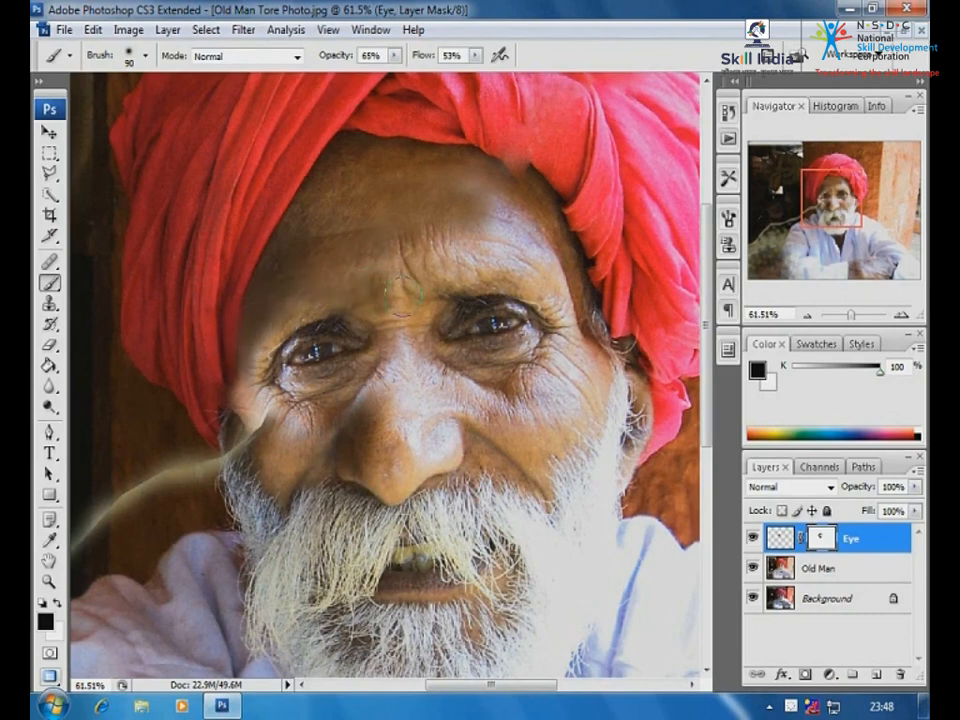
# Select a rectangular area around the intact ear and outer cheek on the Old Man layer and copy it
pyautogui.keyDown('ctrl'); pyautogui.keyDown('alt'); pyautogui.click(401, 396); pyautogui.keyUp('alt'); pyautogui.keyUp('ctrl')
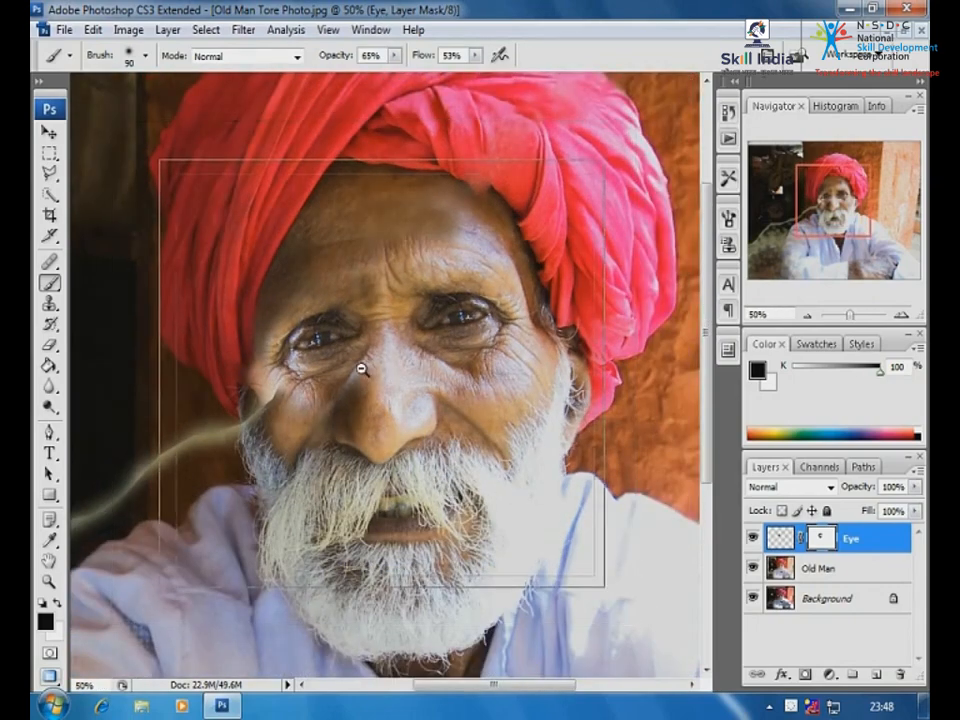
pyautogui.keyDown('ctrl'); pyautogui.keyDown('alt'); pyautogui.click(360, 366); pyautogui.keyUp('alt'); pyautogui.keyUp('ctrl')
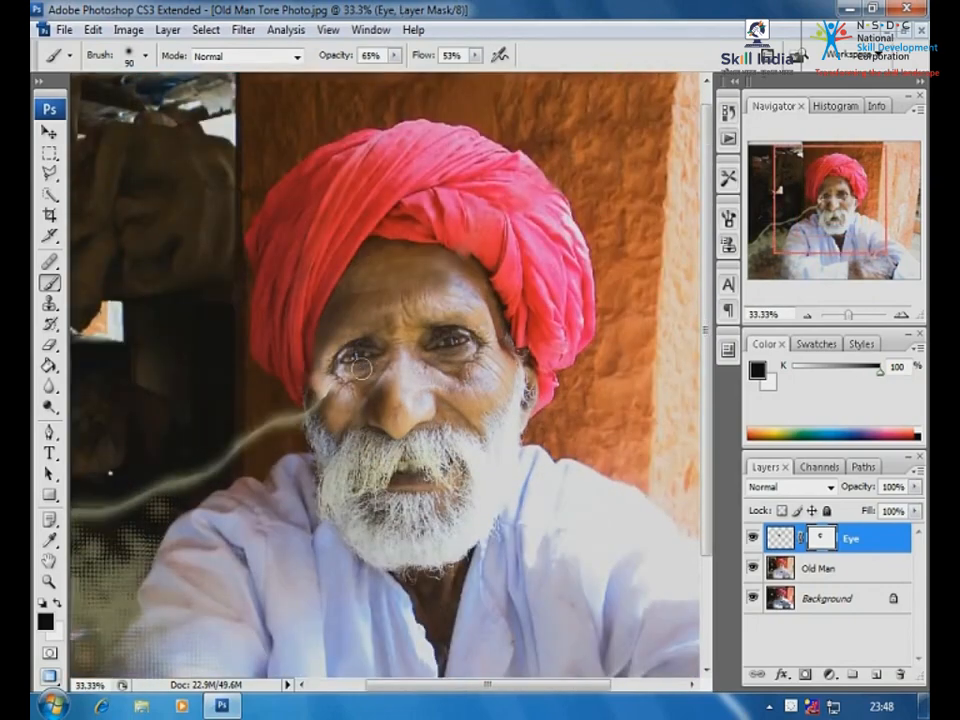
pyautogui.keyDown('ctrl'); pyautogui.keyDown('alt'); pyautogui.click(368, 350); pyautogui.keyUp('alt'); pyautogui.keyUp('ctrl')
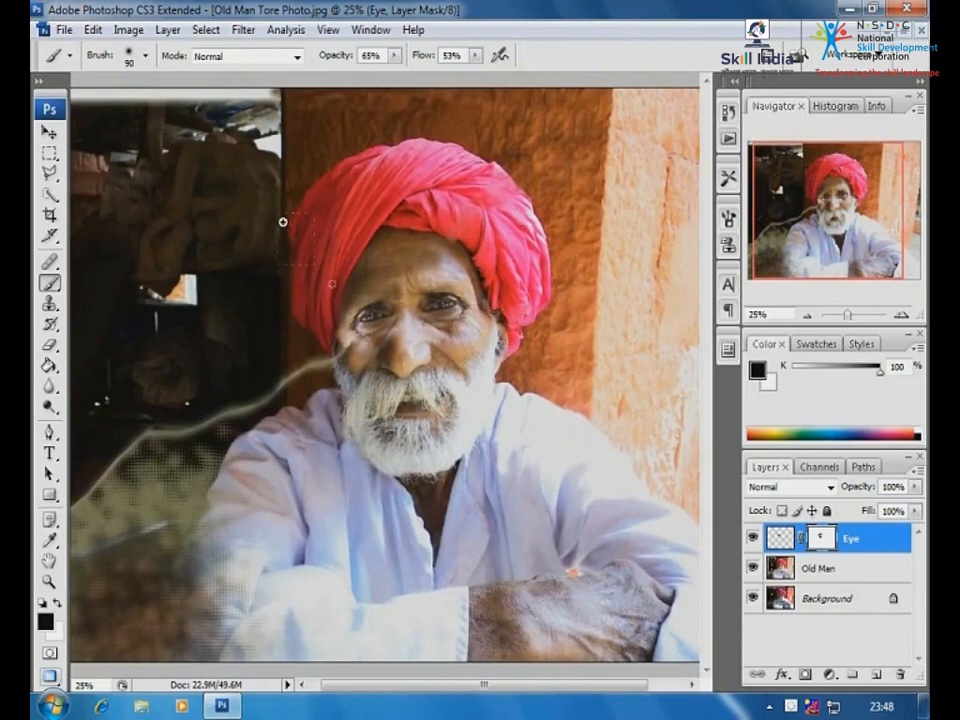
pyautogui.moveTo(283, 221); pyautogui.dragTo(647, 517)
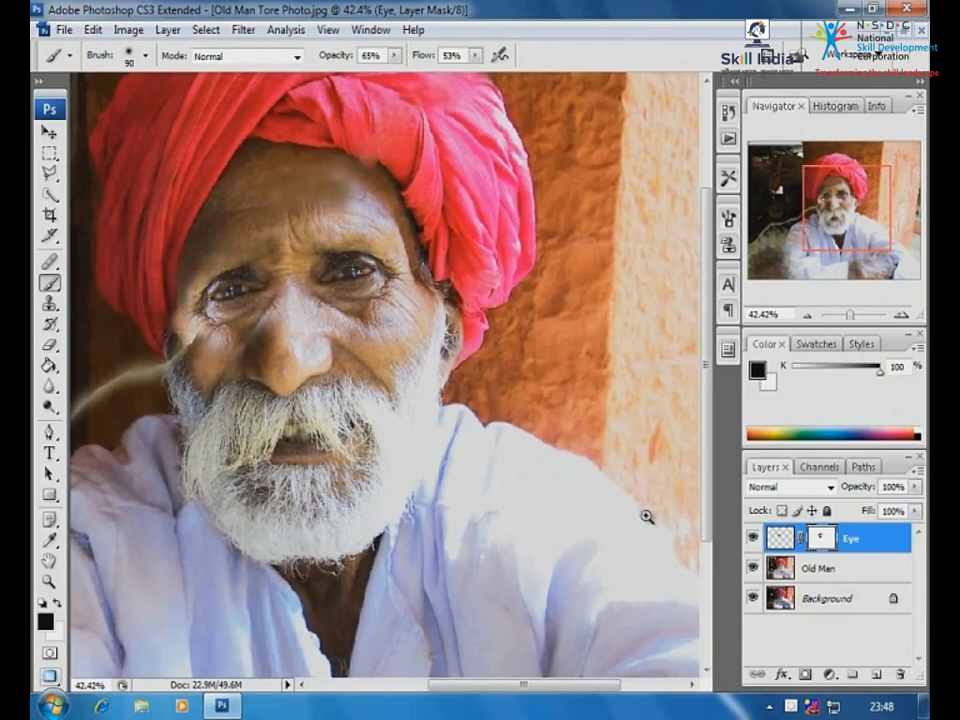
pyautogui.click(48, 155)
pyautogui.click(100, 153)
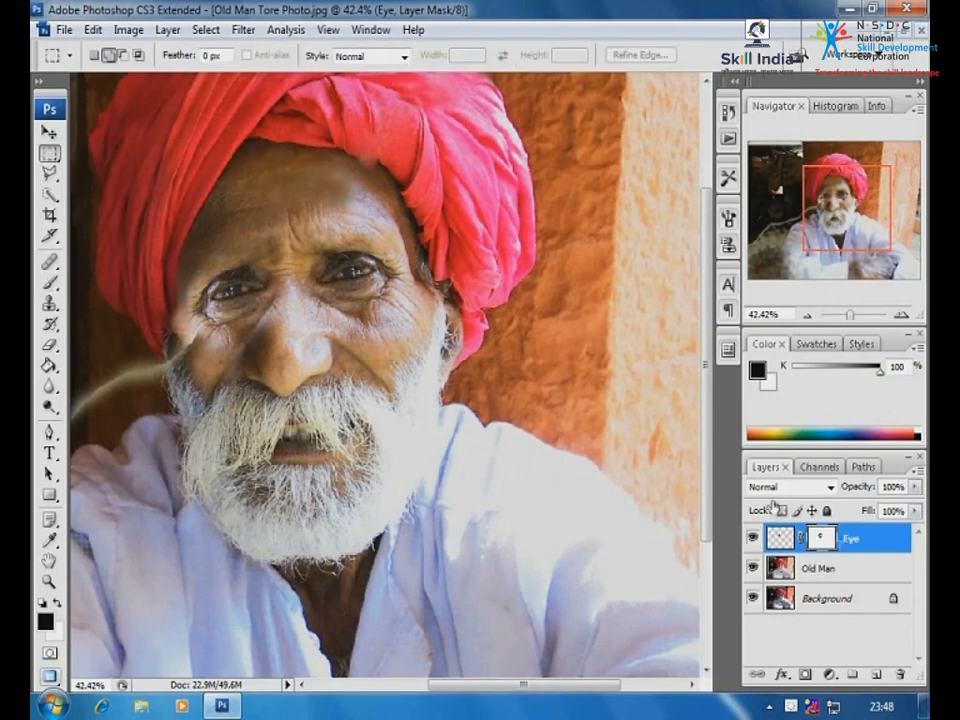
pyautogui.click(818, 570)
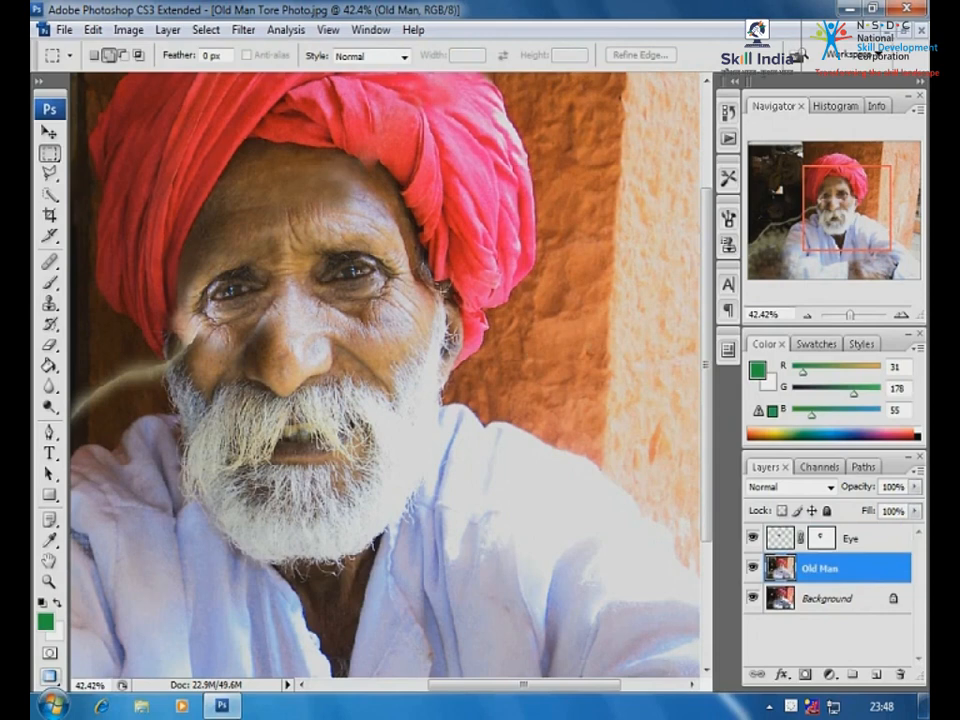
pyautogui.moveTo(429, 241); pyautogui.dragTo(378, 450)
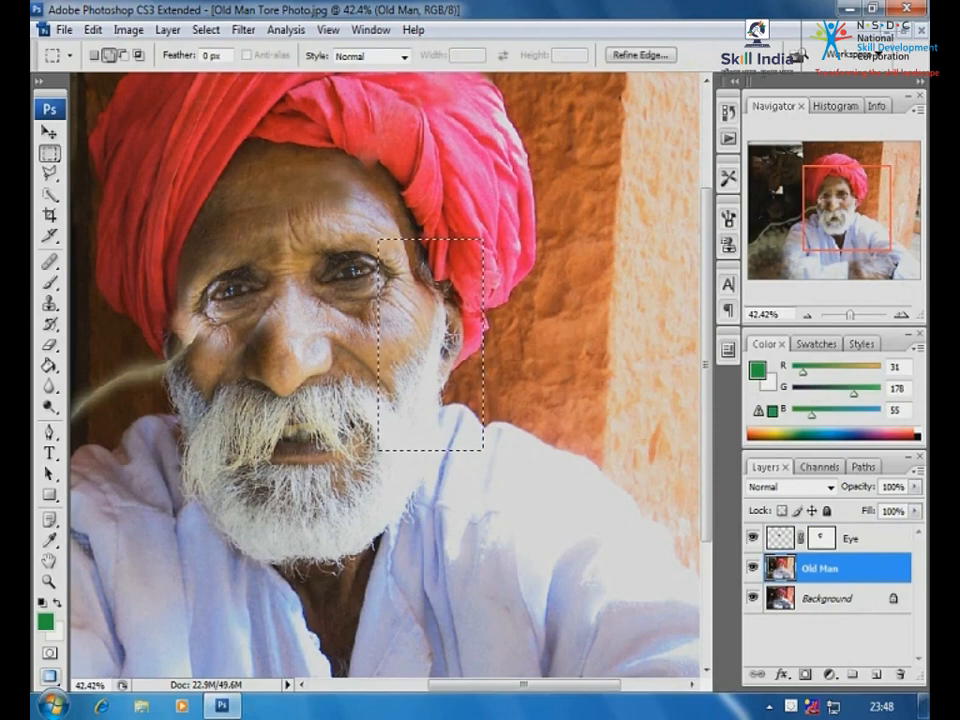
pyautogui.click(92, 30)
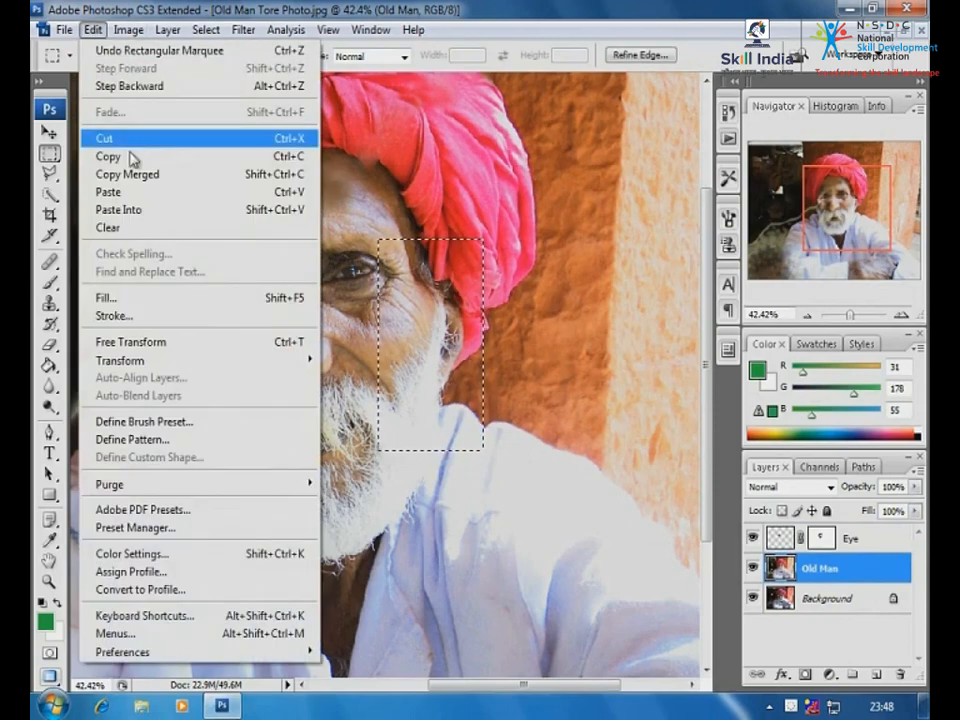
pyautogui.click(131, 156)
# Paste the copied ear and cheek area as a new layer and shift it slightly toward the nose
pyautogui.click(92, 30)
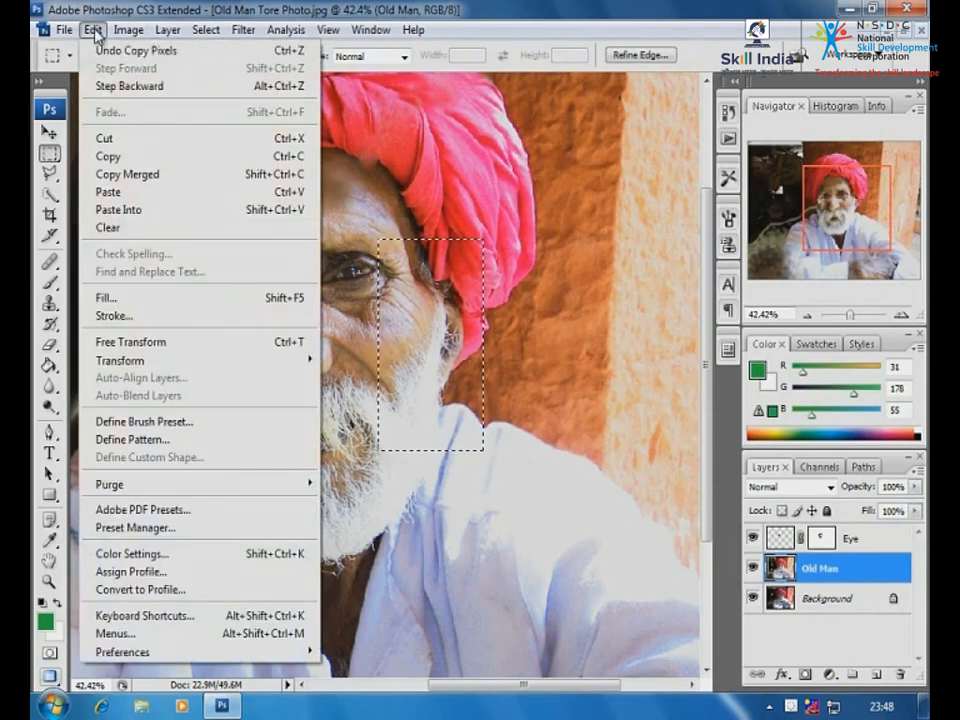
pyautogui.click(120, 189)
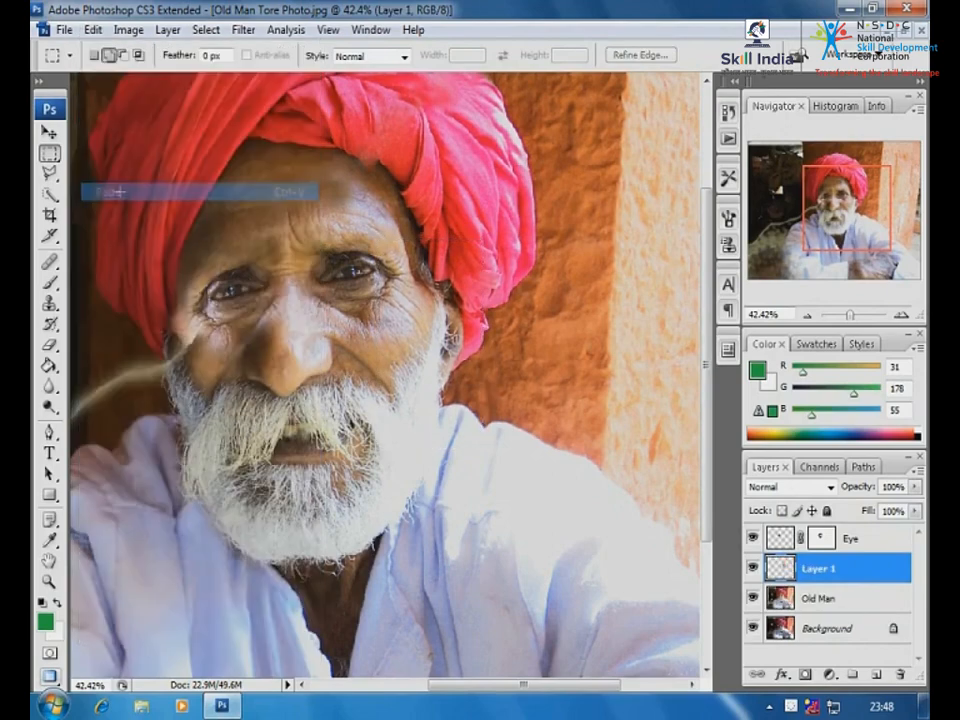
pyautogui.click(48, 132)
pyautogui.moveTo(326, 261); pyautogui.dragTo(412, 350)
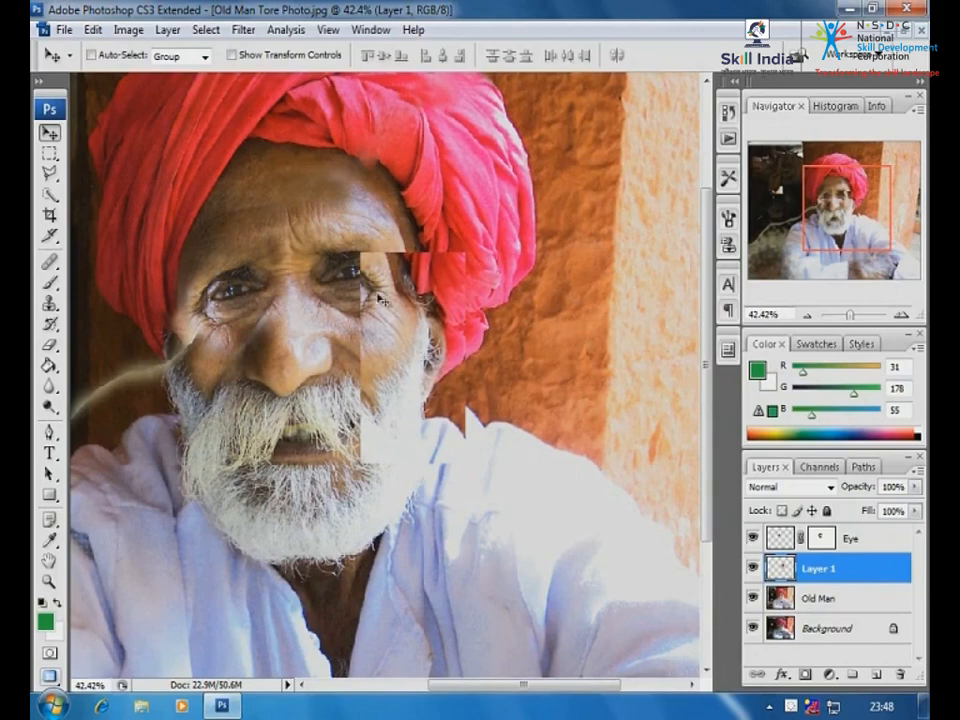
# Try flipping the pasted ear and cheek layer vertically, and undo the flip
pyautogui.click(92, 30)
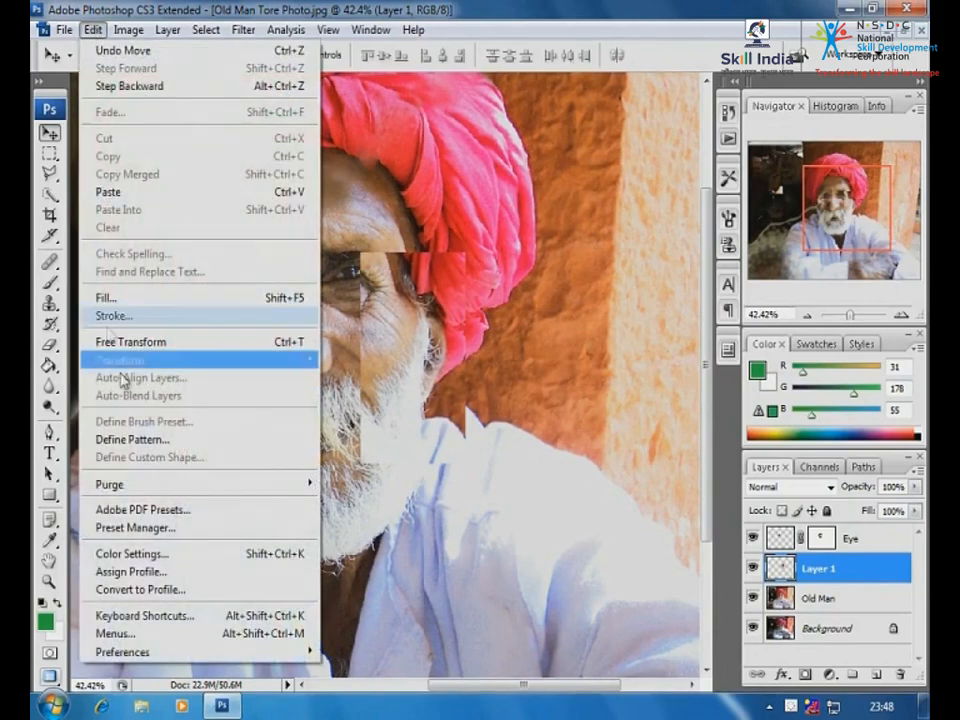
pyautogui.moveTo(141, 368)
pyautogui.click(429, 580)
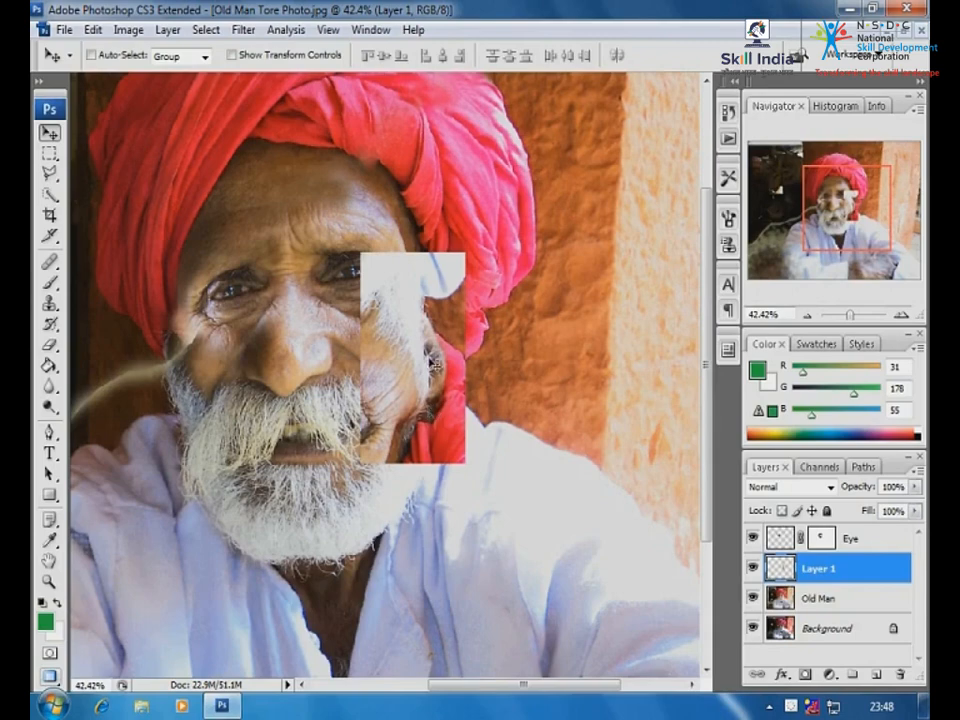
pyautogui.hotkey('ctrl', 'z')
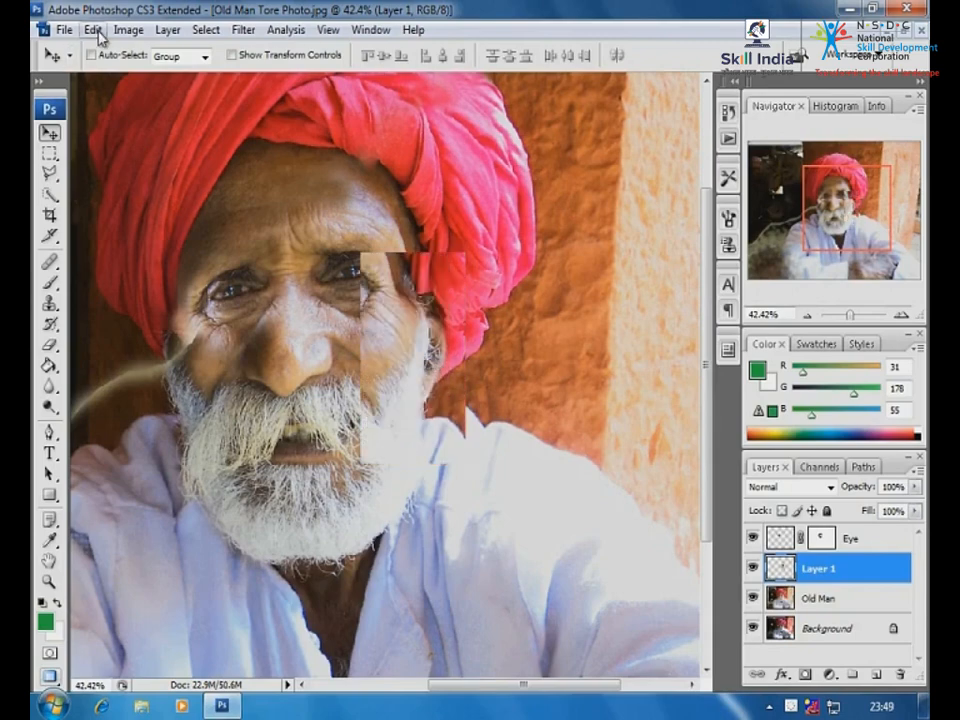
# Flip the pasted ear and cheek layer horizontally
pyautogui.click(92, 29)
pyautogui.moveTo(130, 361)
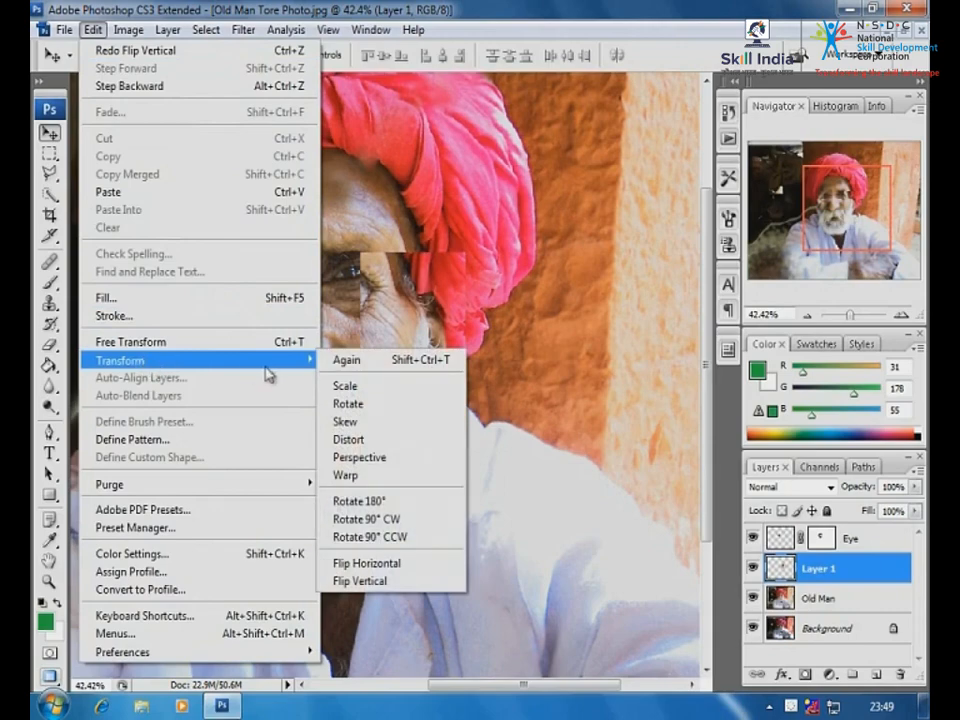
pyautogui.click(365, 564)
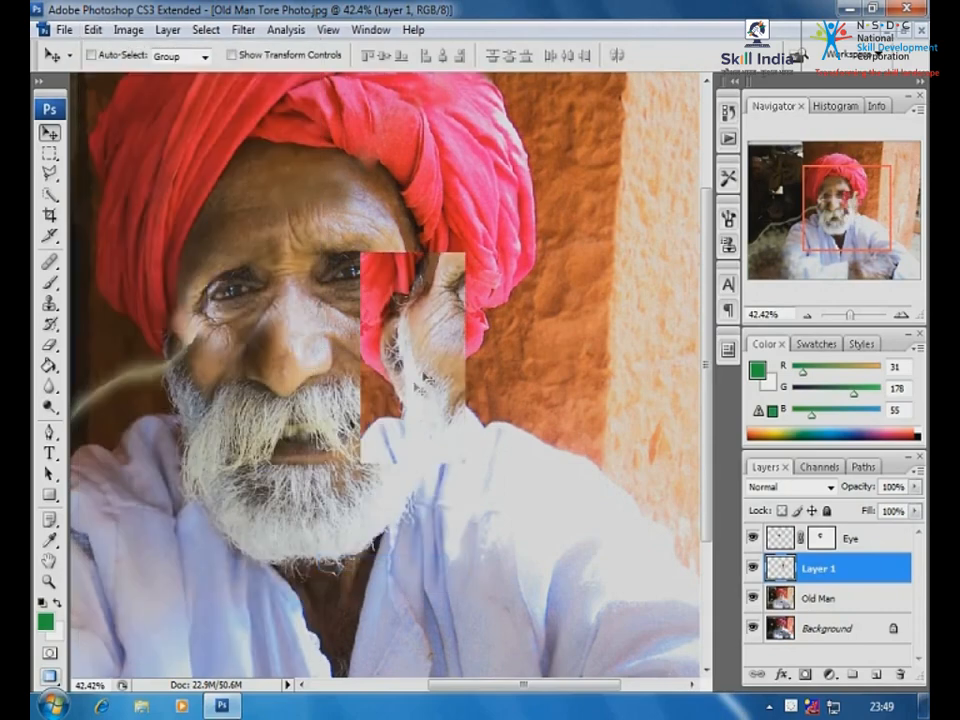
# Move the flipped ear and cheek piece over to the damaged side of the face and rename its layer Beard
pyautogui.moveTo(345, 365); pyautogui.dragTo(172, 375)
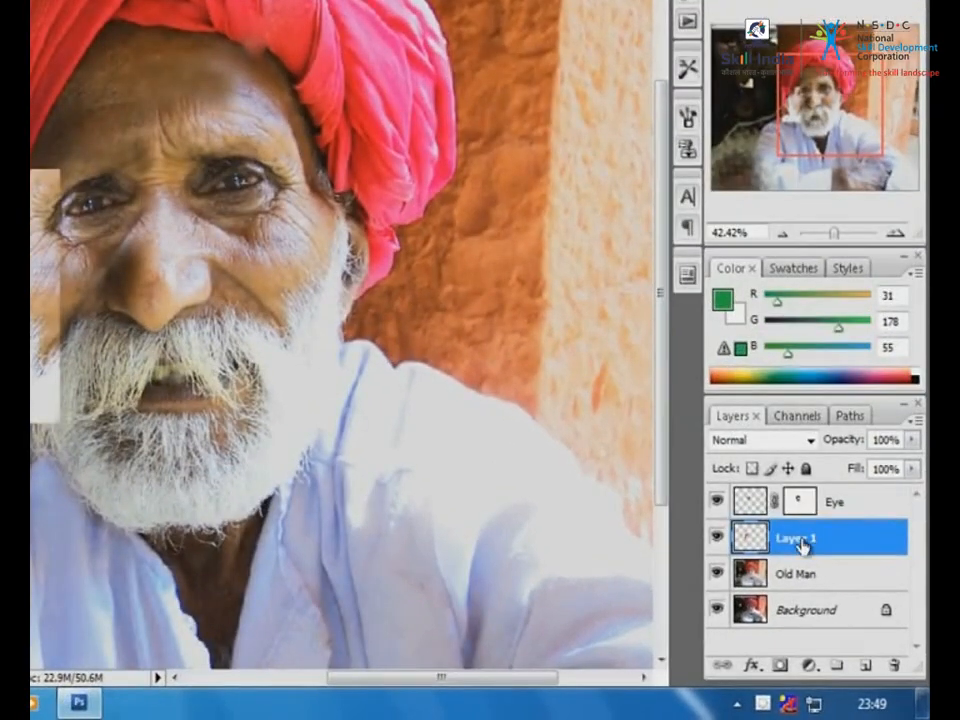
pyautogui.doubleClick(804, 540)
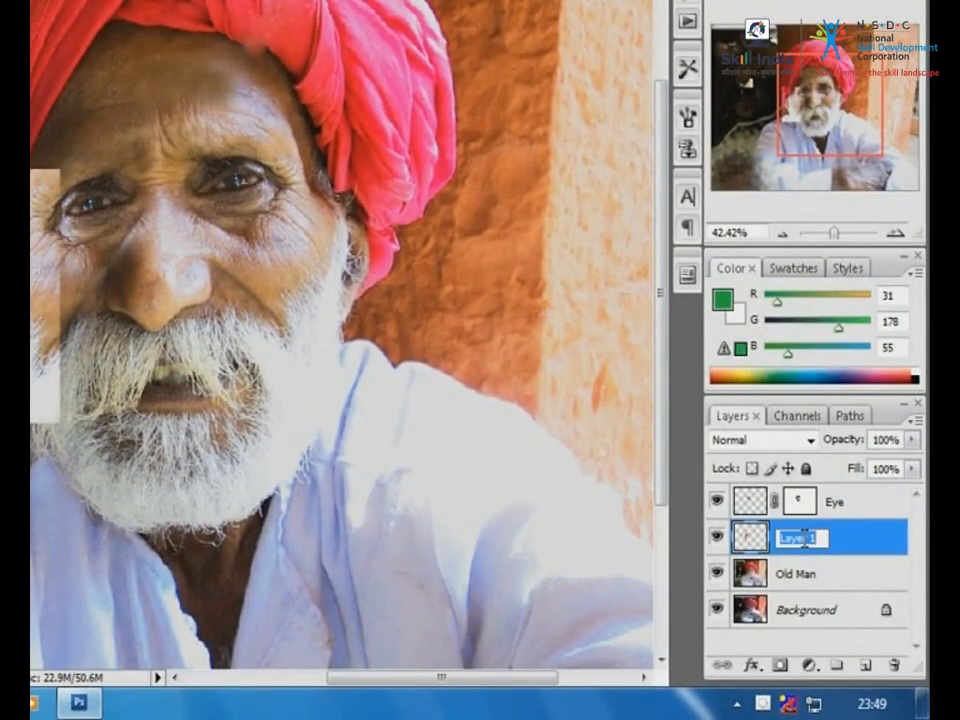
pyautogui.write('Beard')
pyautogui.press('Return')
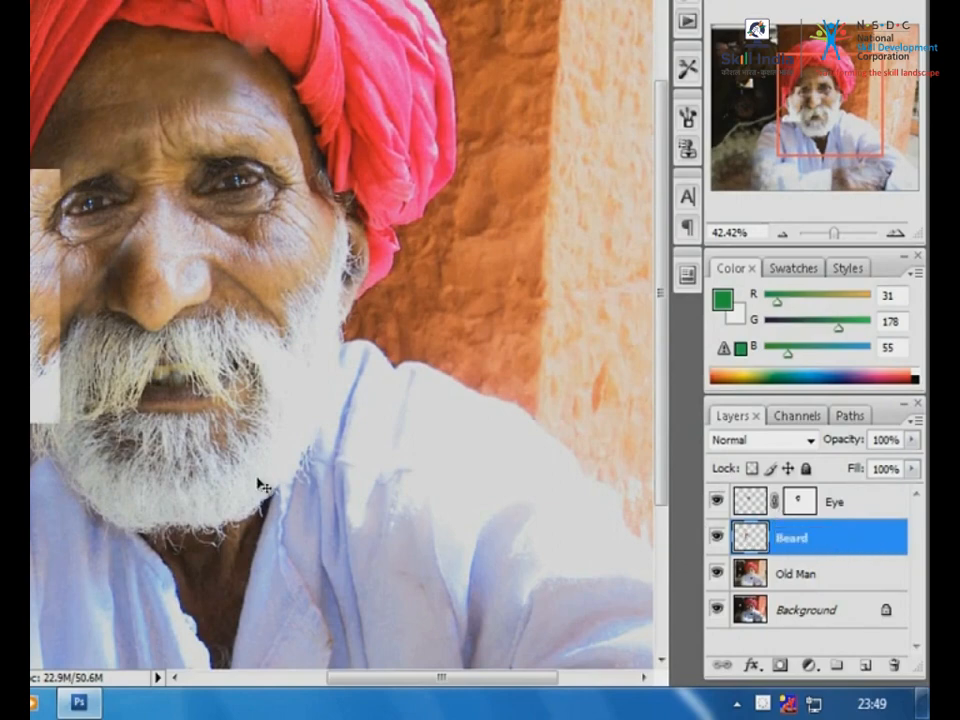
# Lower the Beard layer's opacity to 49% and align the piece over the torn ear, cheek and beard edge
pyautogui.moveTo(43, 343); pyautogui.dragTo(68, 335)
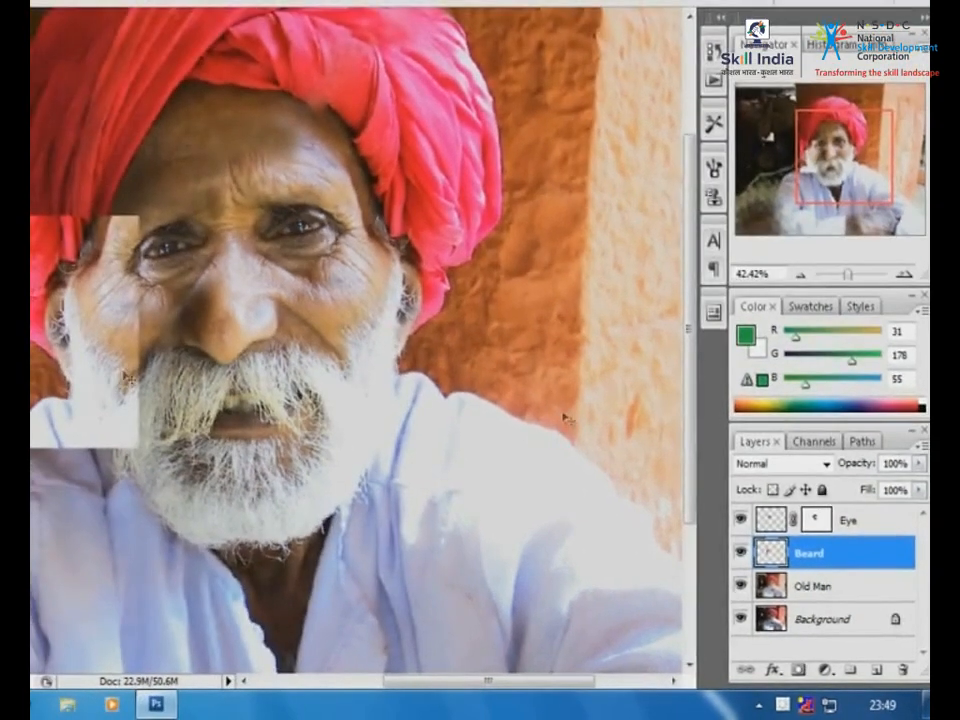
pyautogui.click(918, 463)
pyautogui.moveTo(913, 484); pyautogui.dragTo(868, 484)
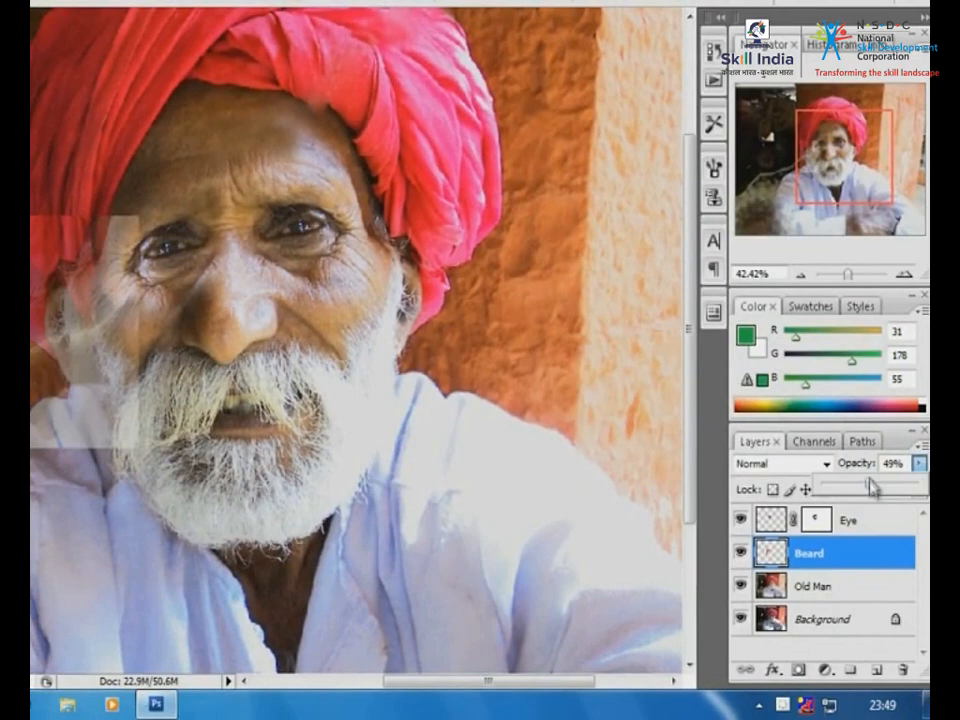
pyautogui.click(70, 418)
pyautogui.moveTo(70, 418); pyautogui.dragTo(95, 388)
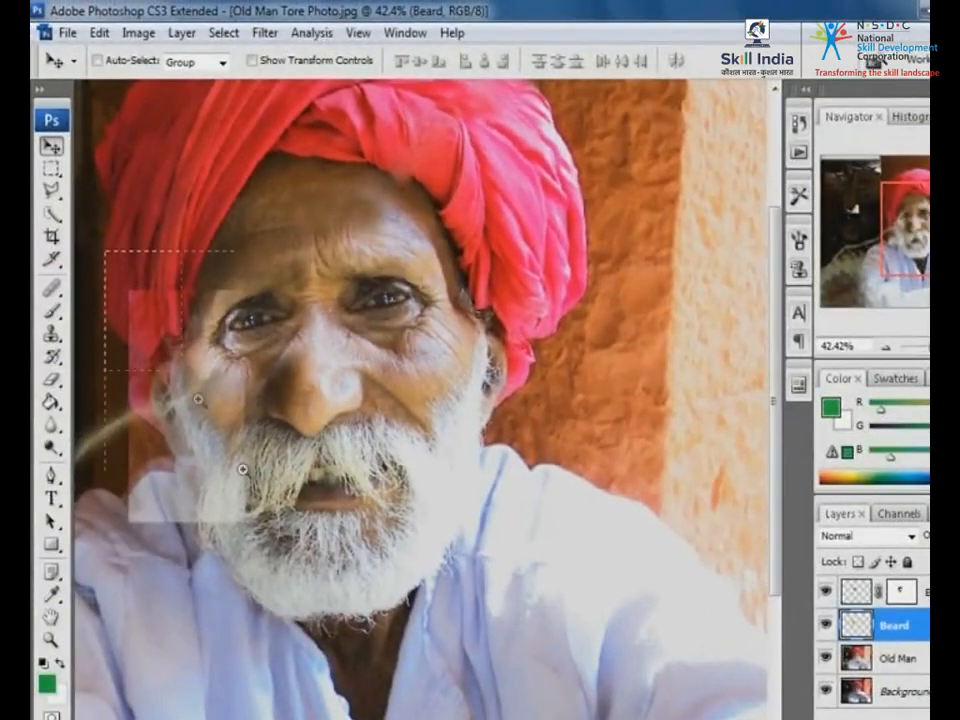
pyautogui.moveTo(243, 469); pyautogui.dragTo(292, 586)
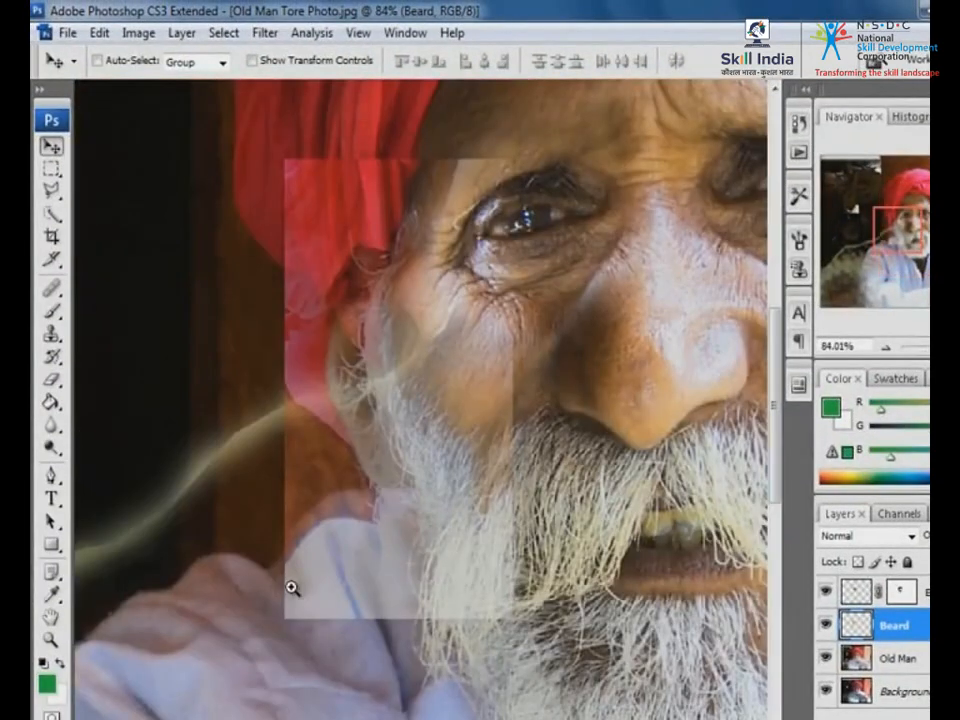
pyautogui.moveTo(453, 377)
pyautogui.mouseDown()
pyautogui.moveTo(340, 400)
pyautogui.moveTo(471, 377)
pyautogui.mouseUp()
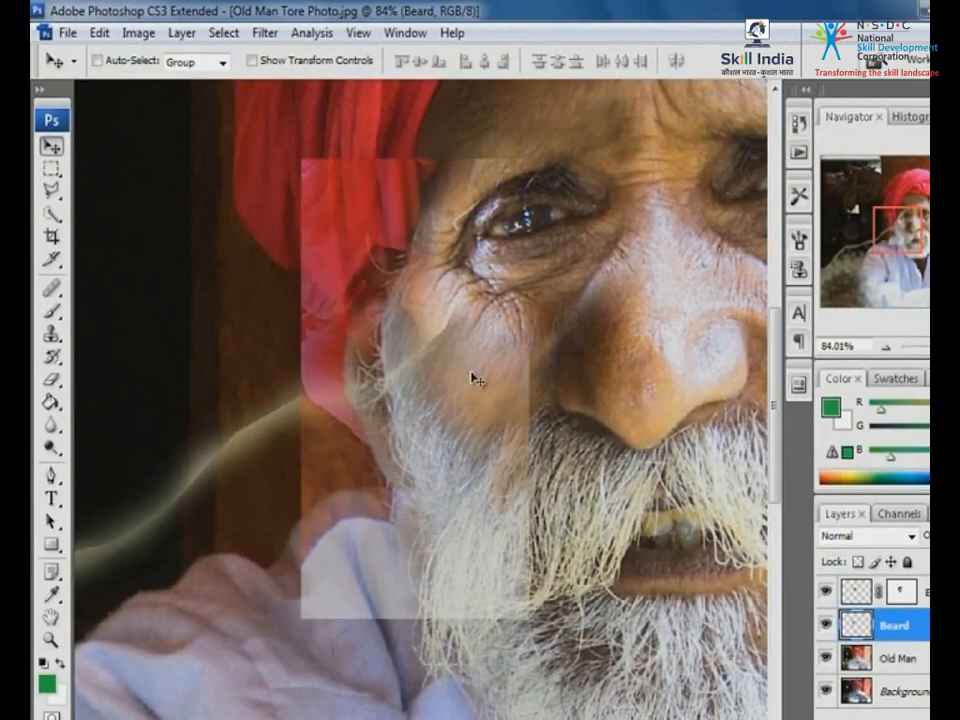
# Warp the Beard layer, pulling its upper corners away from the nose to fit the temple and turban edge
pyautogui.click(99, 32)
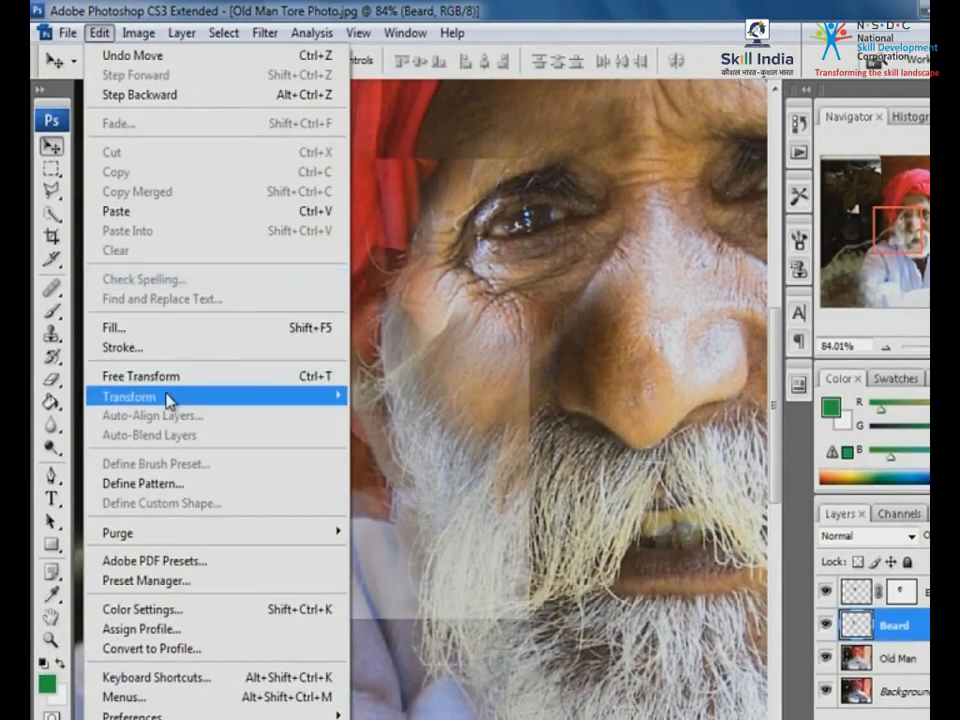
pyautogui.moveTo(129, 396)
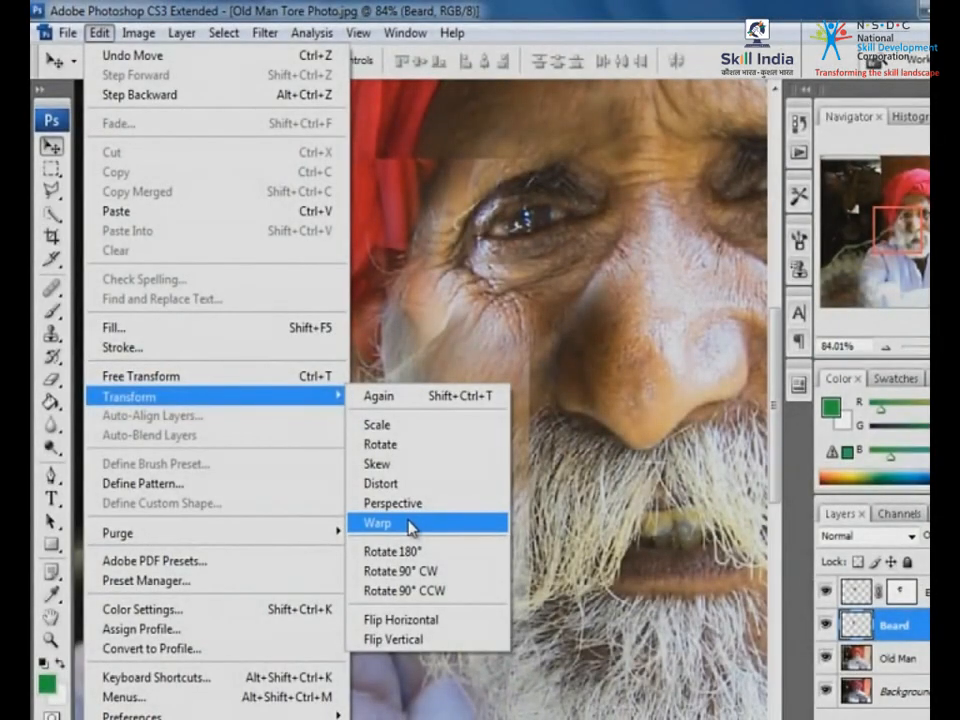
pyautogui.click(411, 526)
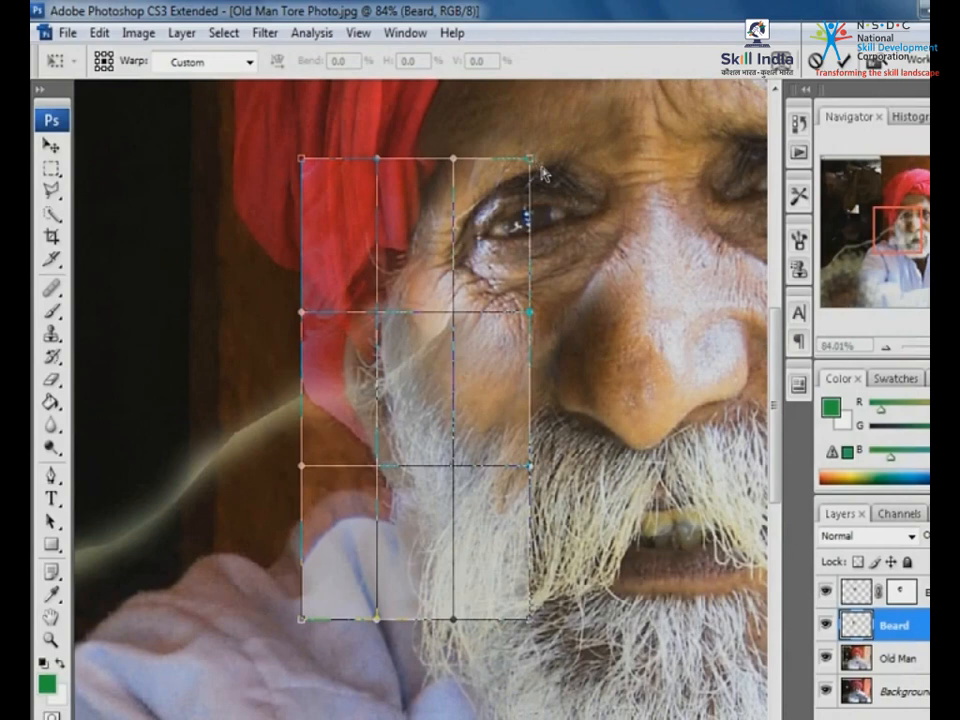
pyautogui.moveTo(531, 160); pyautogui.dragTo(488, 147)
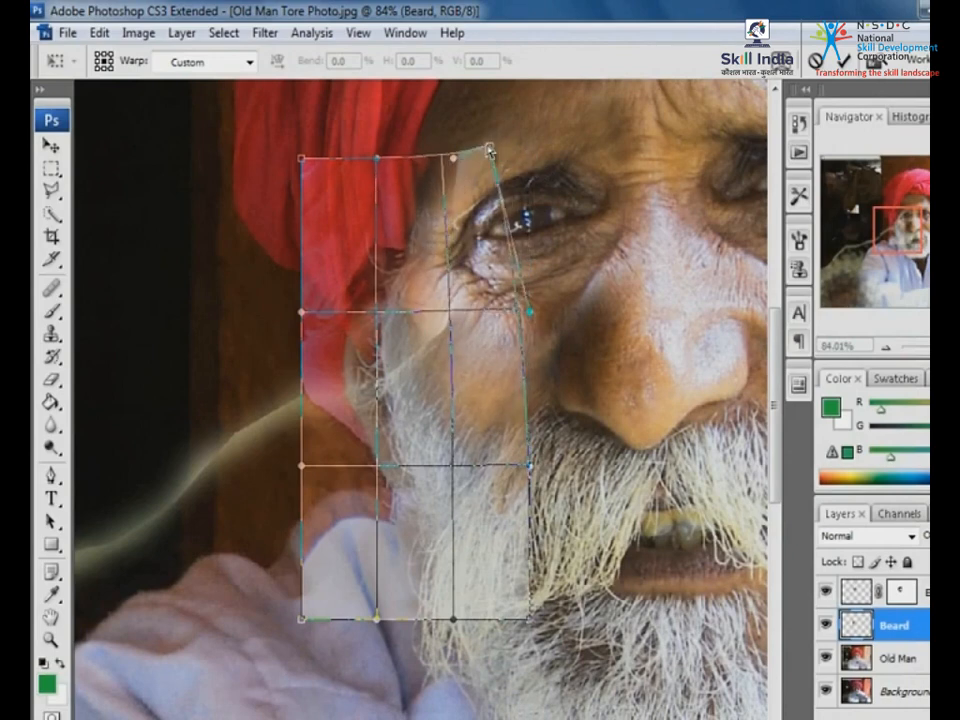
pyautogui.moveTo(378, 159); pyautogui.dragTo(258, 159)
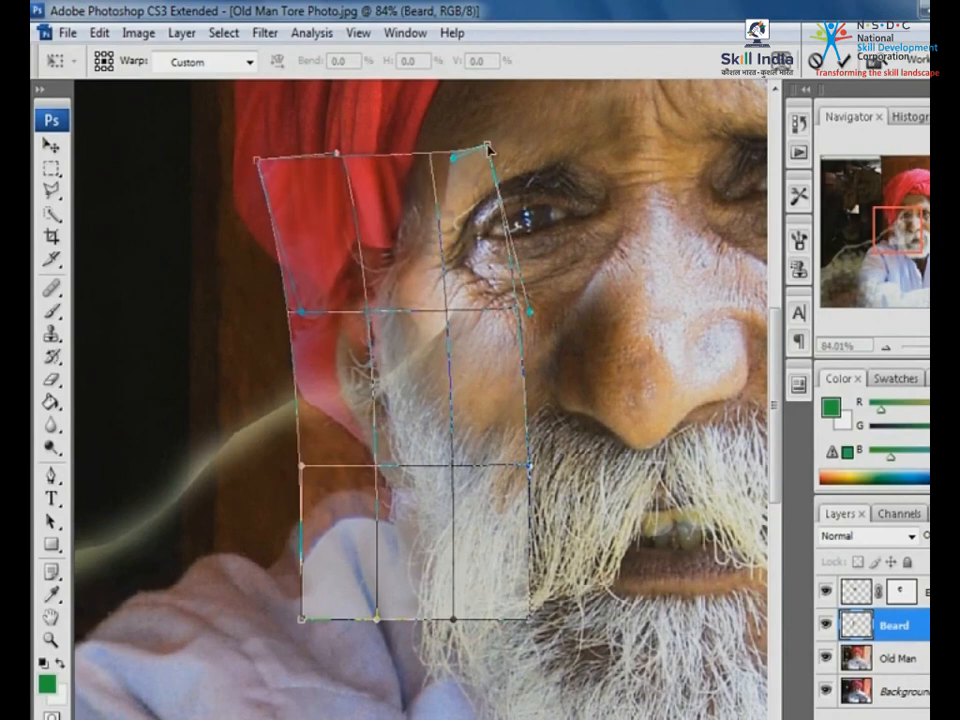
pyautogui.moveTo(488, 148); pyautogui.dragTo(470, 147)
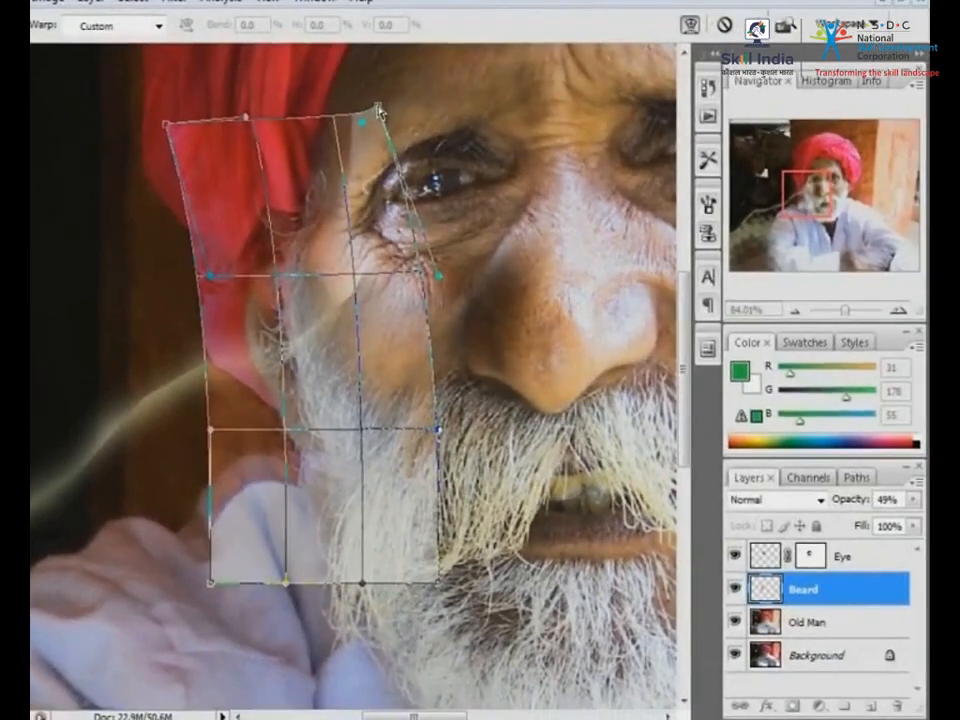
pyautogui.press('Return')
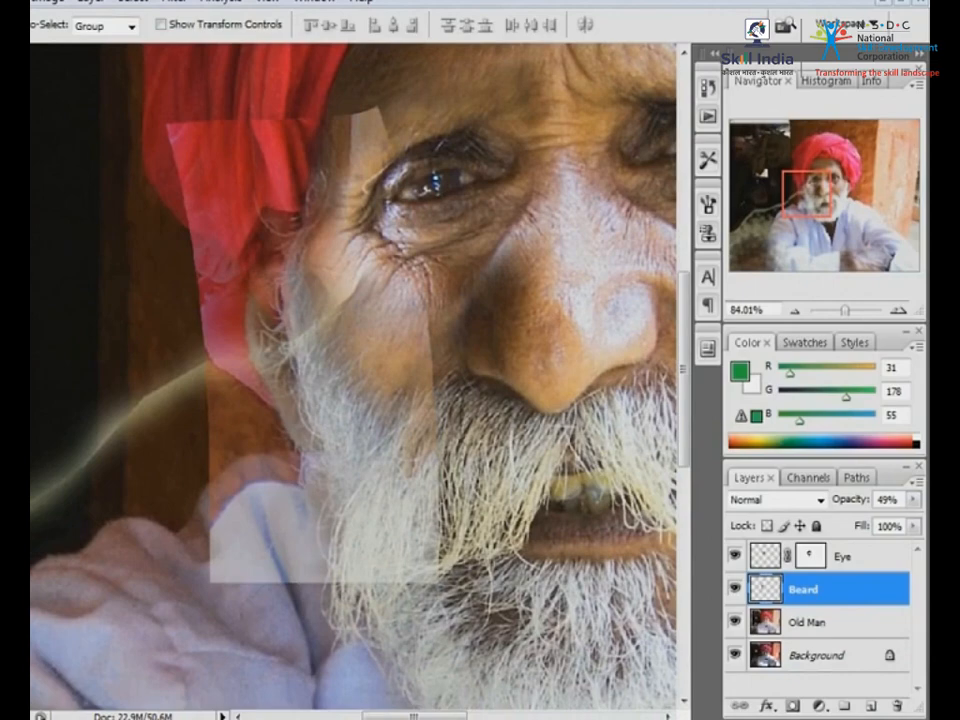
# Add a layer mask to the Beard layer and brush its outer edges away in black around the ear and beard
pyautogui.click(792, 705)
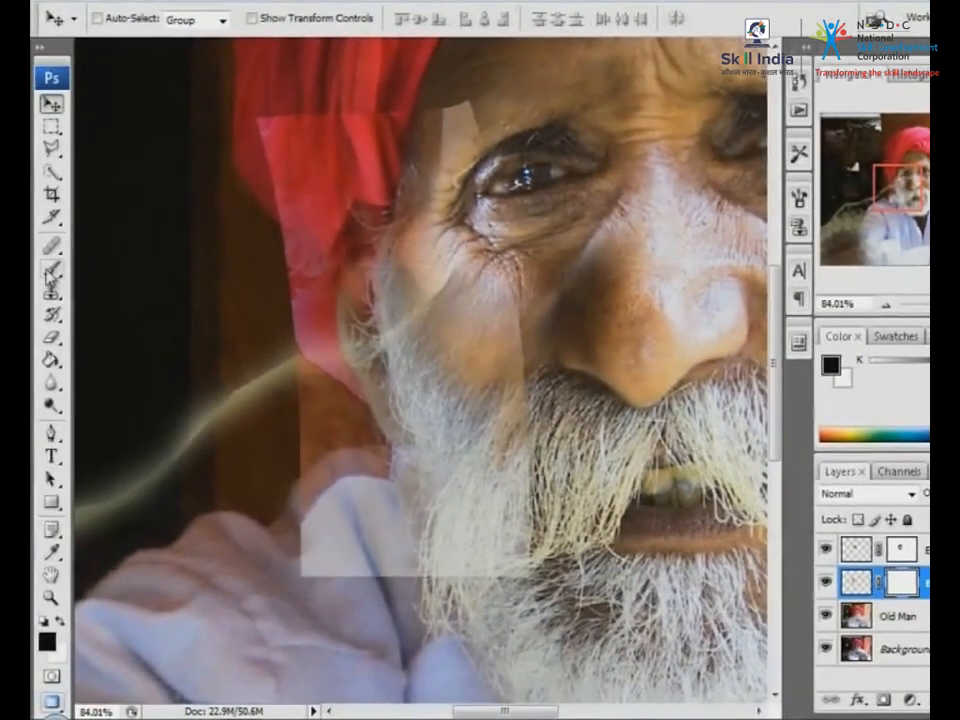
pyautogui.press('b')
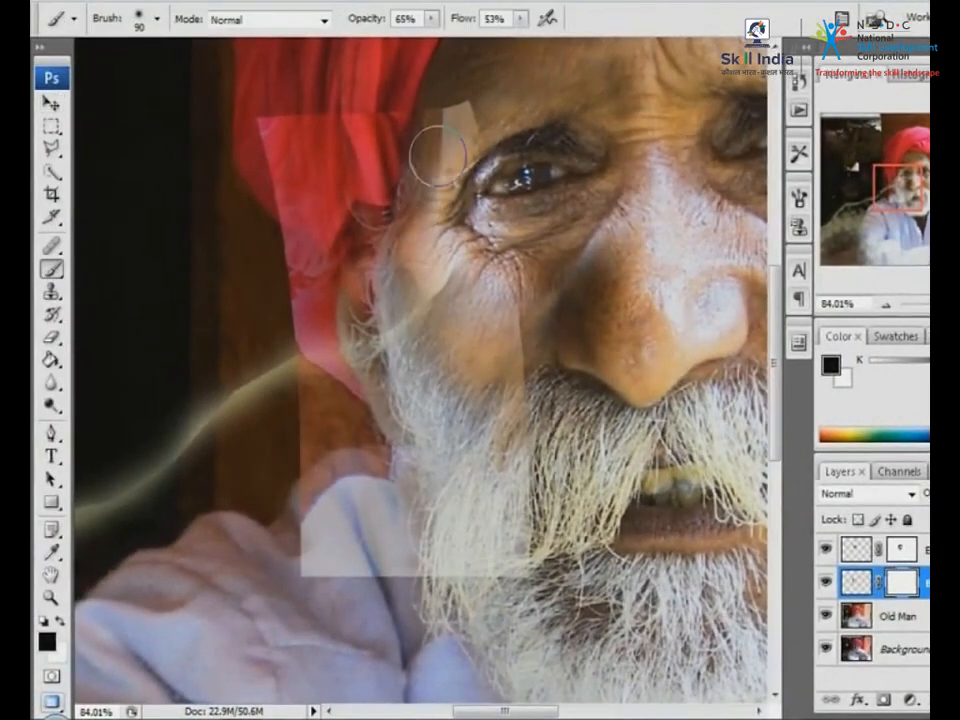
pyautogui.moveTo(453, 104)
pyautogui.mouseDown()
pyautogui.moveTo(393, 105)
pyautogui.moveTo(423, 125)
pyautogui.moveTo(321, 122)
pyautogui.moveTo(253, 172)
pyautogui.moveTo(275, 126)
pyautogui.moveTo(261, 181)
pyautogui.moveTo(270, 150)
pyautogui.moveTo(293, 275)
pyautogui.moveTo(277, 274)
pyautogui.moveTo(294, 418)
pyautogui.moveTo(299, 310)
pyautogui.moveTo(254, 497)
pyautogui.mouseUp()
pyautogui.moveTo(655, 522)
pyautogui.mouseDown()
pyautogui.moveTo(306, 373)
pyautogui.moveTo(328, 427)
pyautogui.moveTo(362, 278)
pyautogui.moveTo(430, 170)
pyautogui.moveTo(518, 475)
pyautogui.mouseUp()
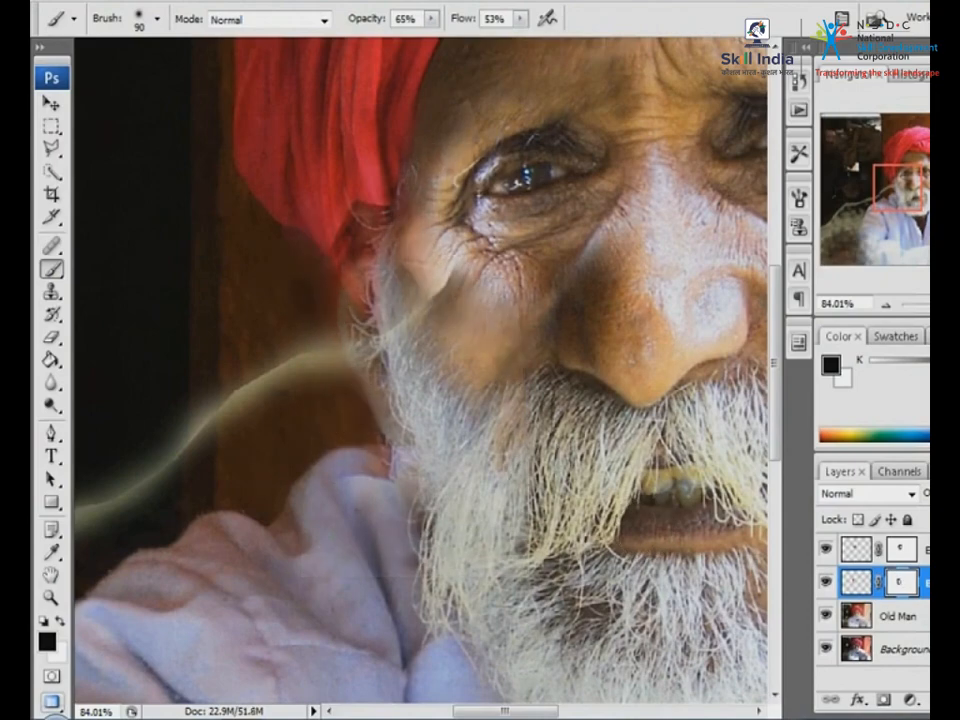
# Restore the Beard layer's opacity to 100% and touch up its mask on the cheek below the eye
pyautogui.click(913, 493)
pyautogui.moveTo(865, 514); pyautogui.dragTo(914, 514)
pyautogui.click(461, 312)
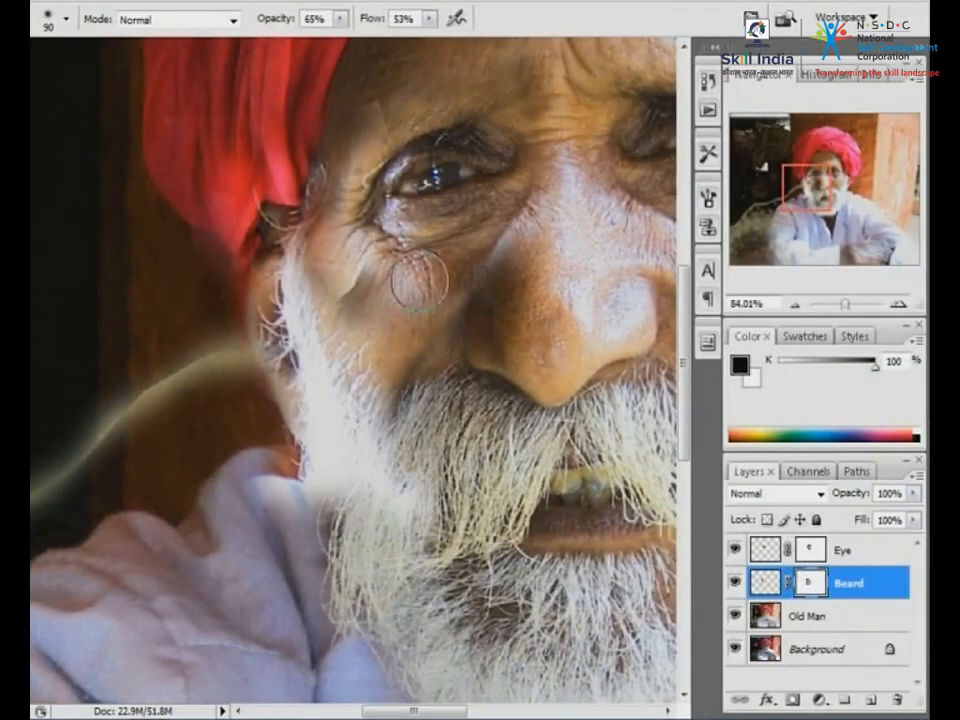
pyautogui.click(777, 583)
pyautogui.click(811, 583)
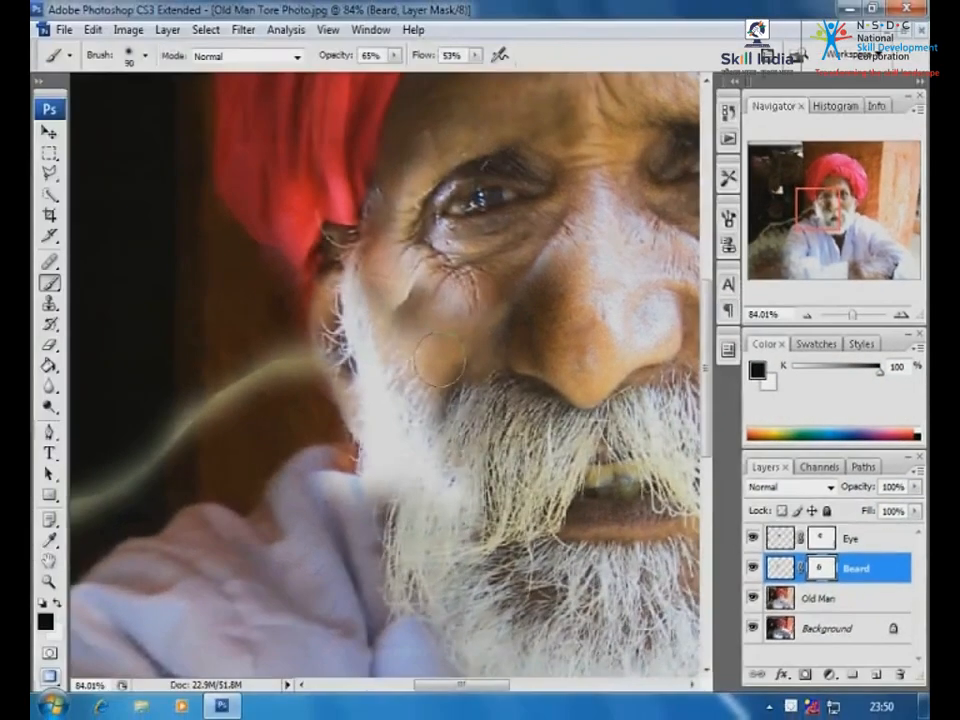
# Paint white on the Beard mask to bring back the cheek and outer ear, reducing the brush size to 40
pyautogui.press('x')
pyautogui.press('[')
pyautogui.press('[')
pyautogui.press('[')
pyautogui.press('[')
pyautogui.press('[')
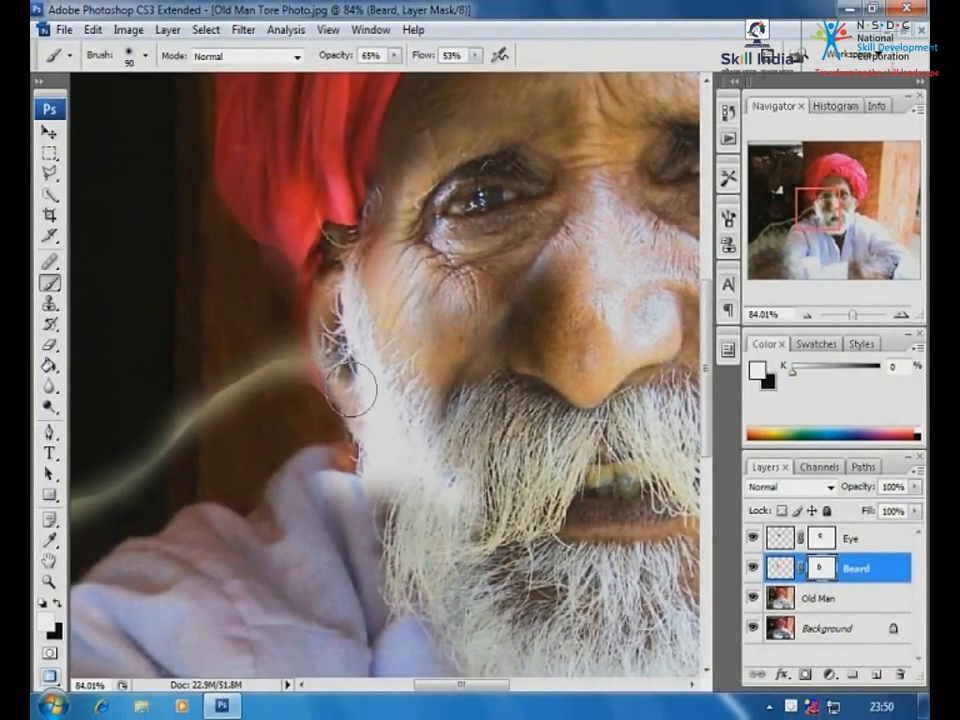
pyautogui.moveTo(334, 396); pyautogui.dragTo(304, 318)
# Mask out the leftover red cloth and background around the ear in black, refining the edge with a size 20 brush
pyautogui.click(57, 603)
pyautogui.moveTo(207, 191); pyautogui.dragTo(429, 476)
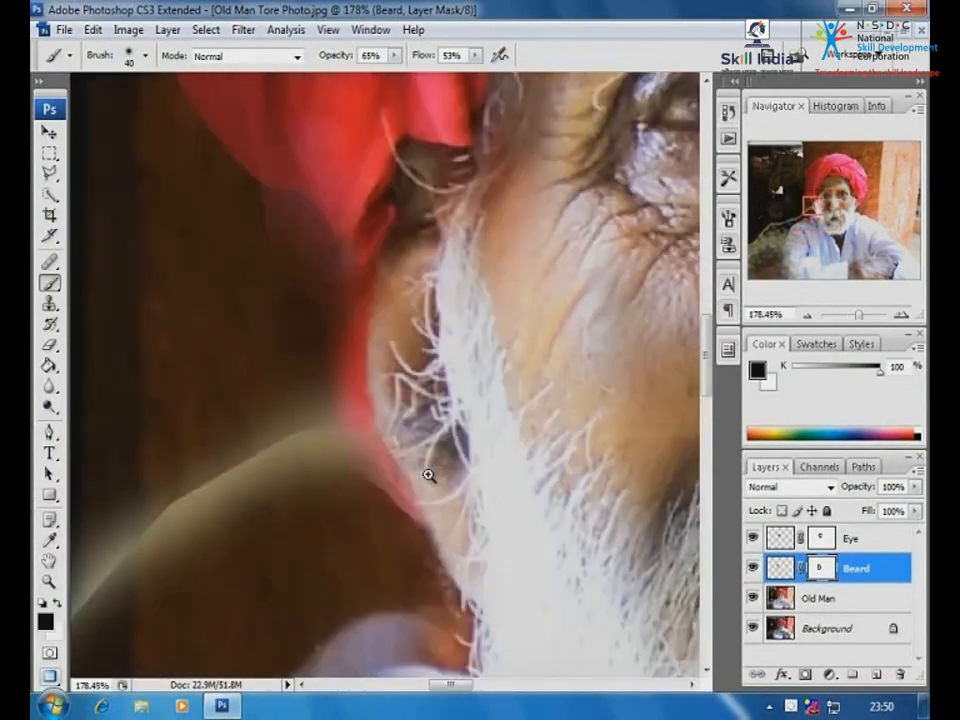
pyautogui.moveTo(346, 300)
pyautogui.mouseDown()
pyautogui.moveTo(349, 371)
pyautogui.moveTo(428, 536)
pyautogui.mouseUp()
pyautogui.press('[')
pyautogui.press('[')
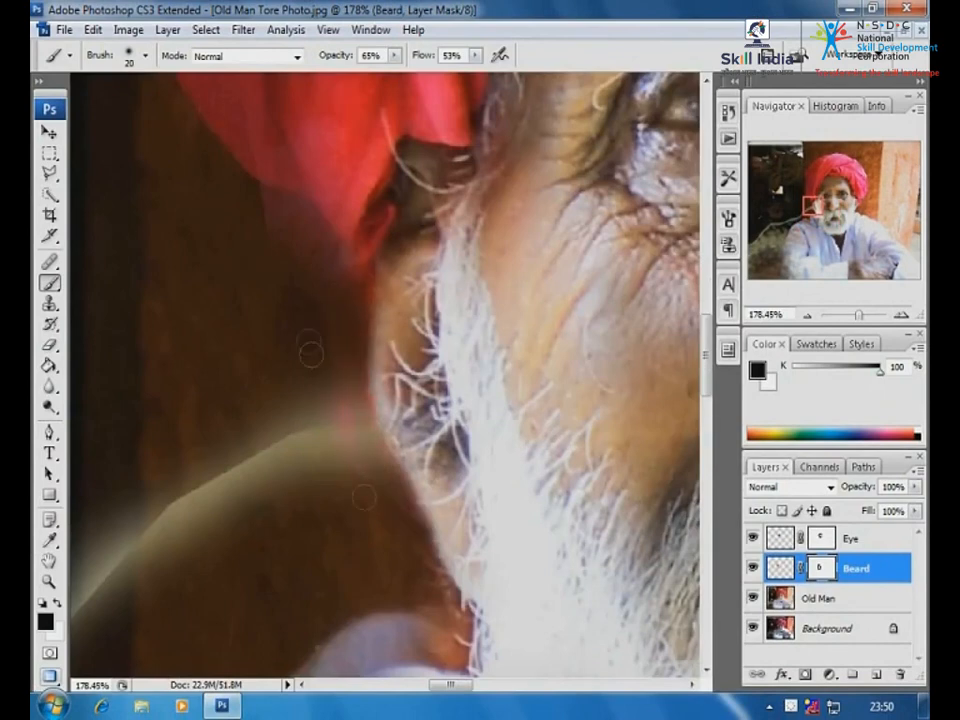
pyautogui.moveTo(392, 500); pyautogui.dragTo(424, 540)
pyautogui.rightClick(317, 354)
pyautogui.click(346, 284)
pyautogui.moveTo(250, 192)
pyautogui.mouseDown()
pyautogui.moveTo(349, 263)
pyautogui.moveTo(358, 393)
pyautogui.moveTo(408, 496)
pyautogui.mouseUp()
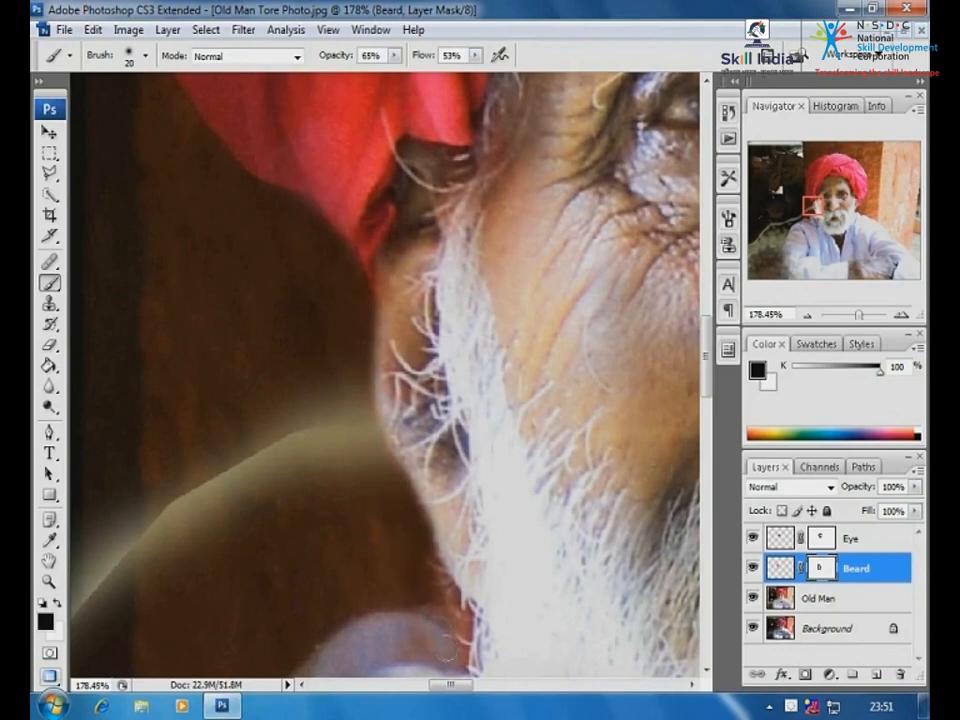
# Set the brush opacity to 30% and blend the Beard mask where the beard meets the shirt collar
pyautogui.hotkey('ctrl', '-')
pyautogui.hotkey('ctrl', '-')
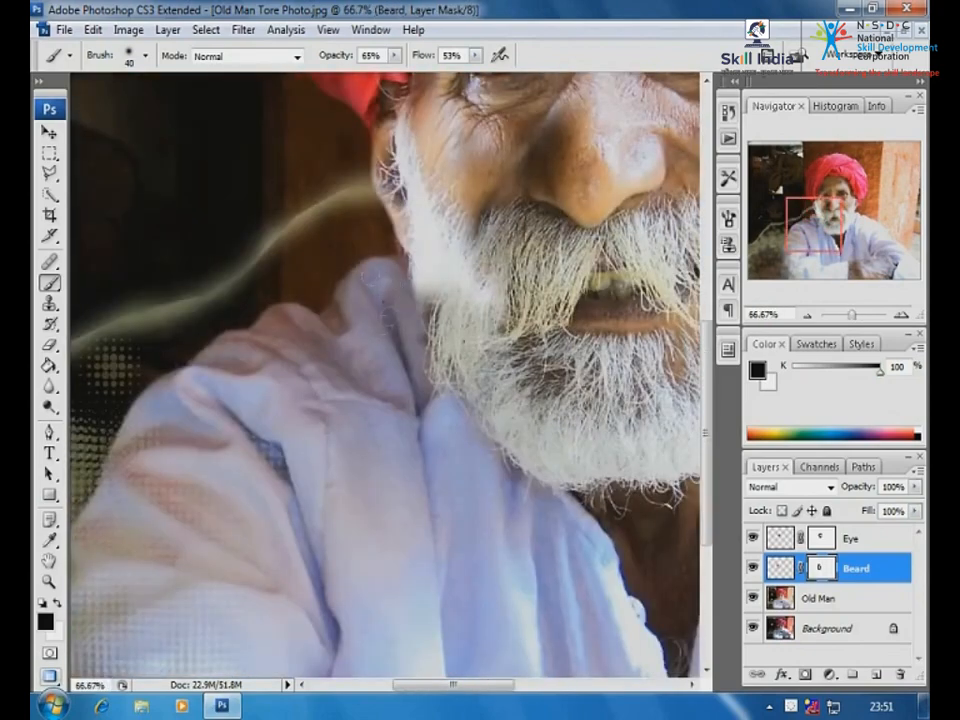
pyautogui.moveTo(420, 262); pyautogui.dragTo(424, 292)
pyautogui.hotkey('ctrl', 'z')
pyautogui.click(395, 56)
pyautogui.moveTo(396, 75); pyautogui.dragTo(364, 75)
pyautogui.click(470, 63)
pyautogui.moveTo(420, 292); pyautogui.dragTo(408, 268)
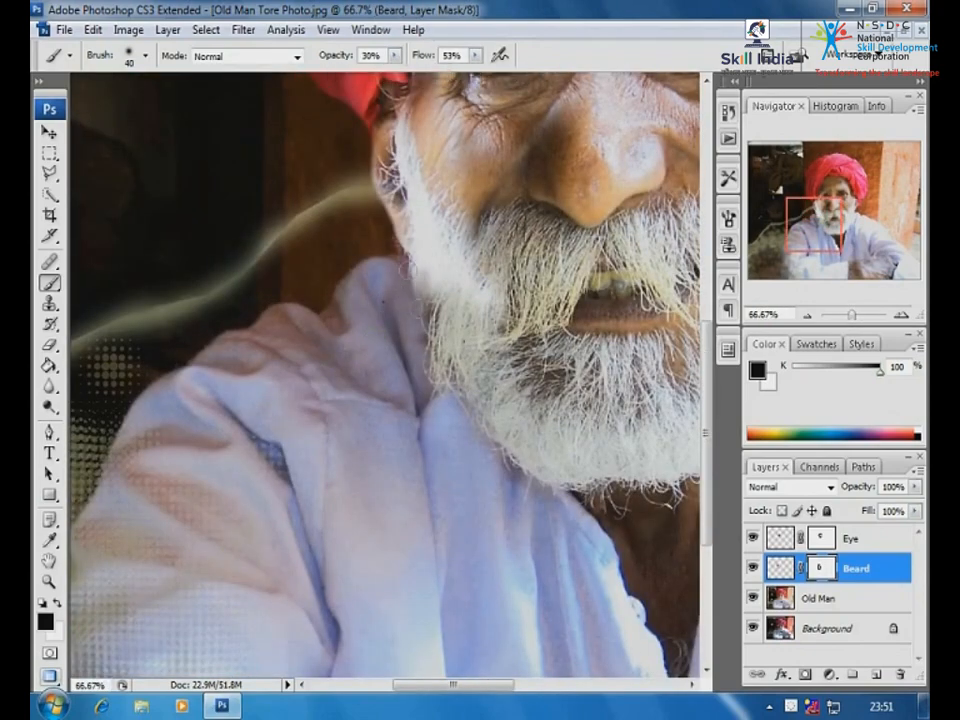
# Enlarge the brush to 90 and softly mask the overly bright patch on the side of the beard
pyautogui.press(']')
pyautogui.press(']')
pyautogui.press(']')
pyautogui.press(']')
pyautogui.press(']')
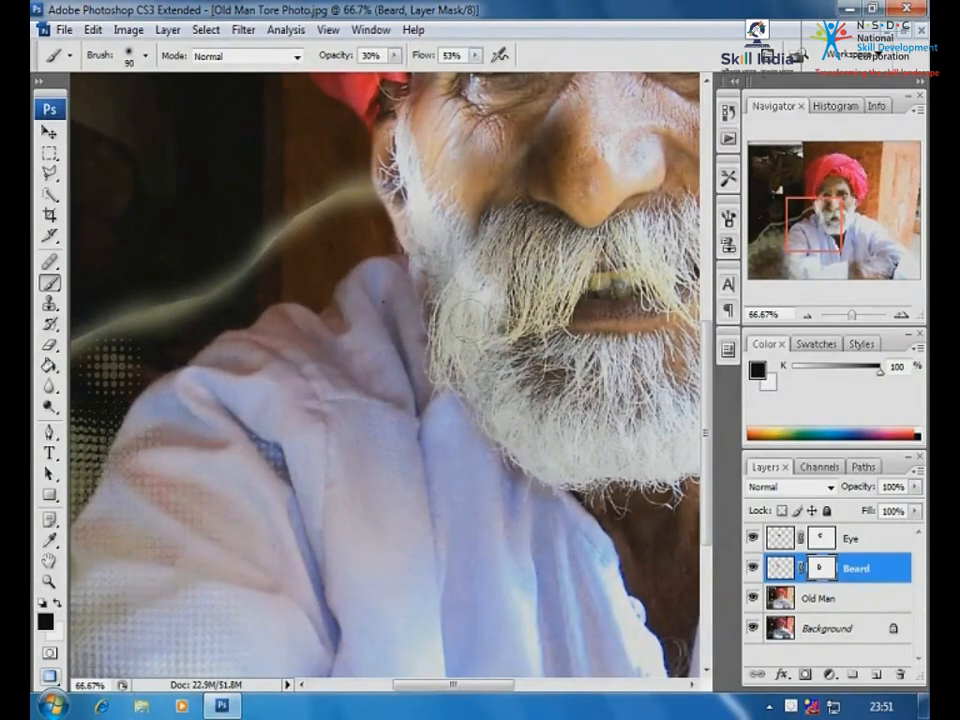
# On the Old Man layer, clone the brown background over the tear beside the ear with Clone Stamp at 71% opacity and 90% flow
pyautogui.hotkey('ctrl', '-')
pyautogui.hotkey('ctrl', '-')
pyautogui.hotkey('ctrl', '-')
pyautogui.hotkey('ctrl', '-')
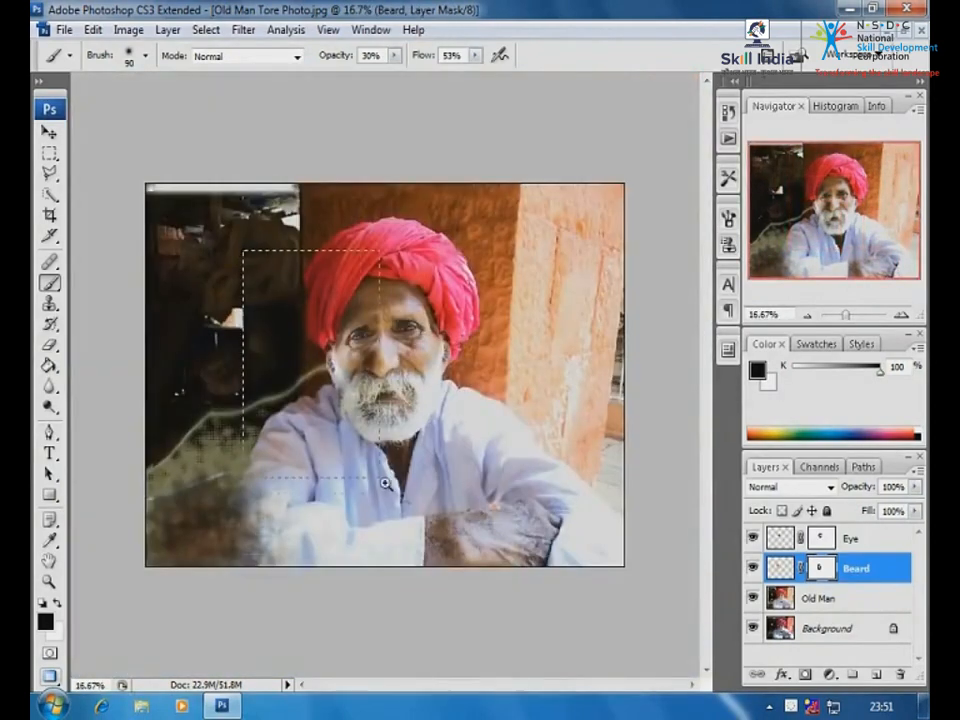
pyautogui.moveTo(384, 483); pyautogui.dragTo(385, 484)
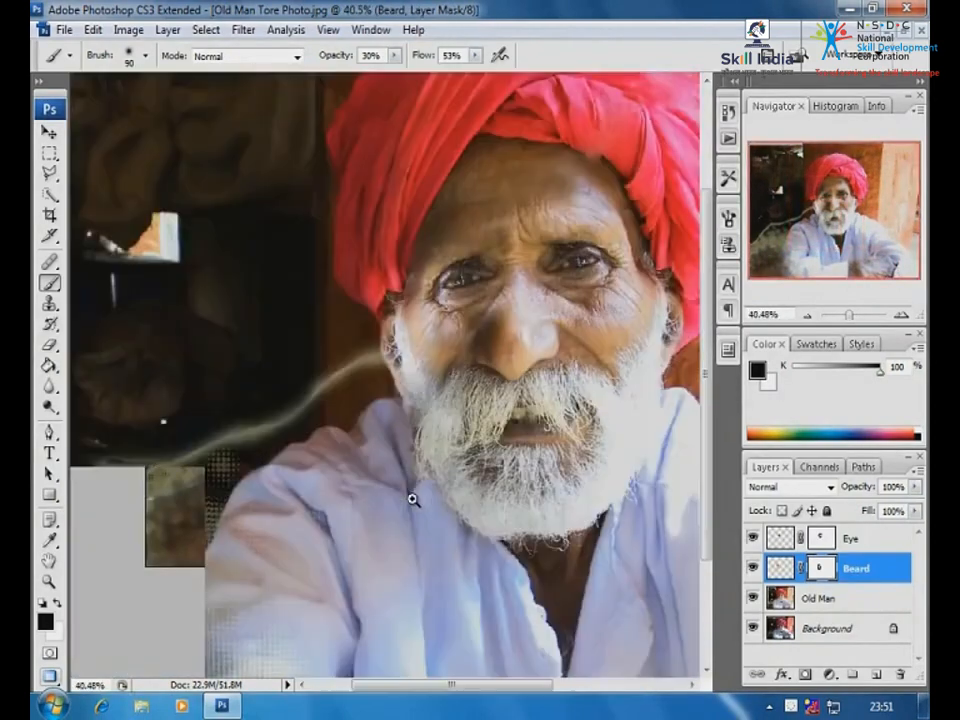
pyautogui.click(812, 602)
pyautogui.keyDown('alt'); pyautogui.click(351, 318); pyautogui.keyUp('alt')
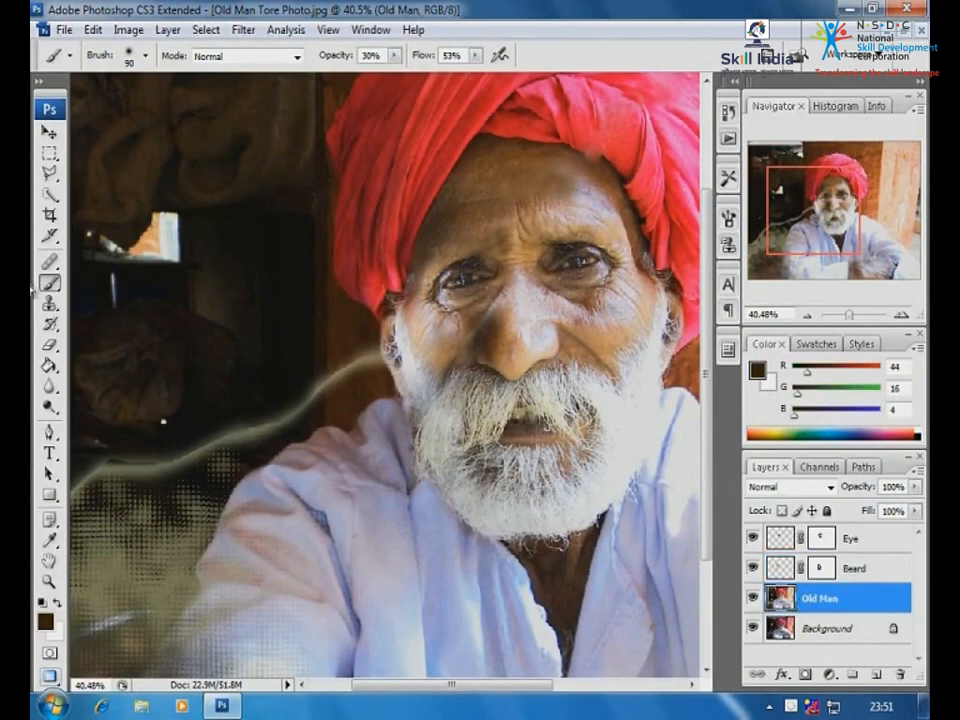
pyautogui.click(48, 304)
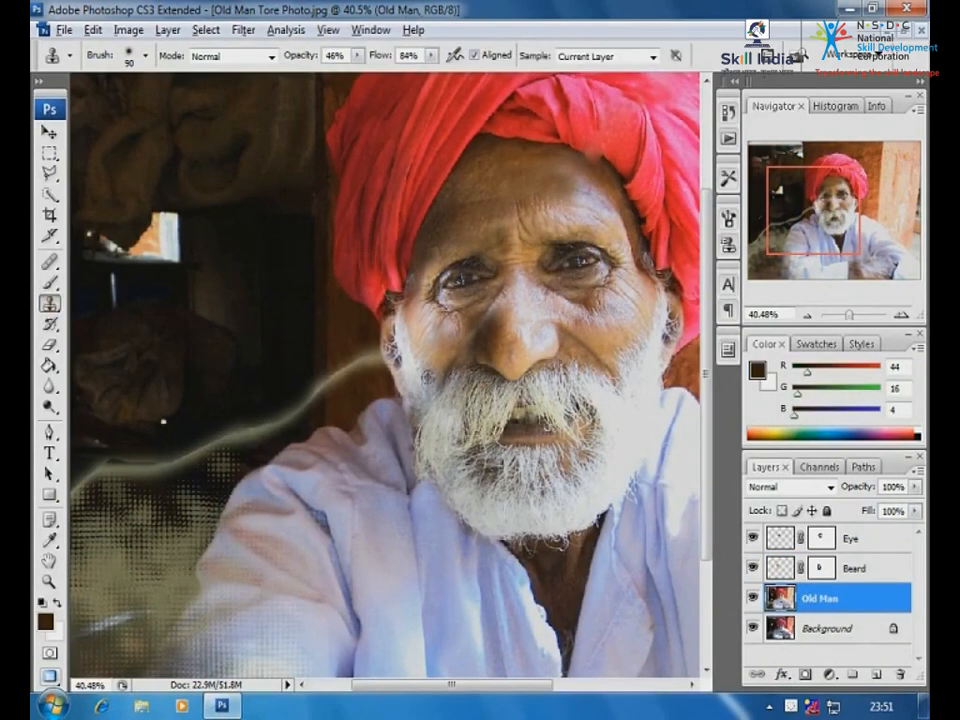
pyautogui.keyDown('alt'); pyautogui.click(334, 391); pyautogui.keyUp('alt')
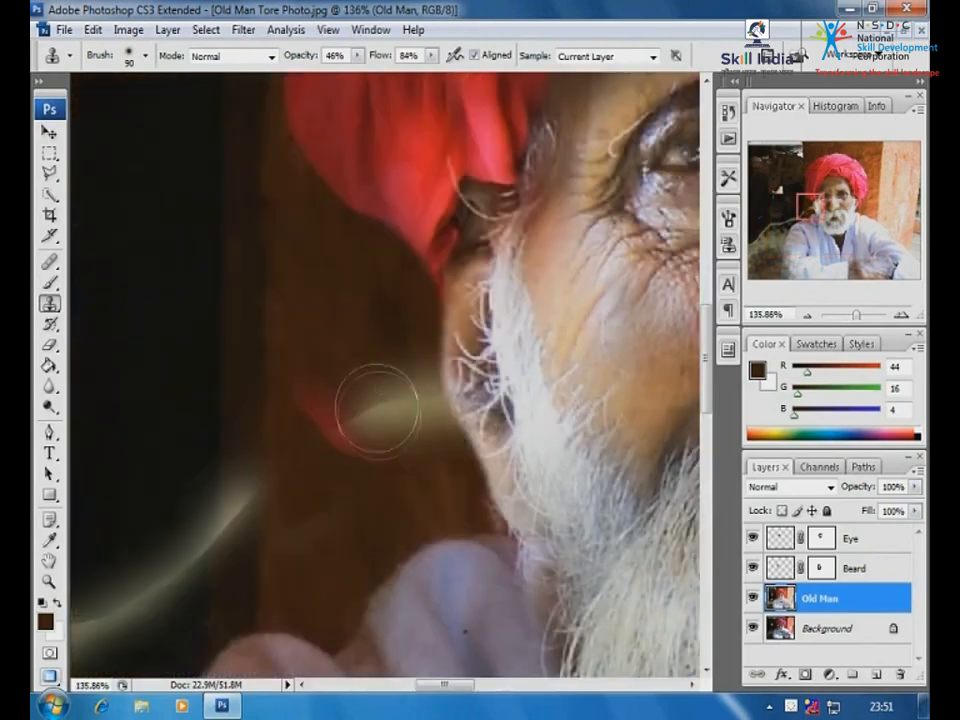
pyautogui.moveTo(357, 55); pyautogui.dragTo(380, 74)
pyautogui.moveTo(432, 55); pyautogui.dragTo(446, 74)
pyautogui.moveTo(311, 328)
pyautogui.mouseDown()
pyautogui.moveTo(327, 490)
pyautogui.moveTo(301, 531)
pyautogui.moveTo(396, 344)
pyautogui.moveTo(391, 406)
pyautogui.moveTo(412, 453)
pyautogui.mouseUp()
# Reduce the Clone Stamp to size 40 and clone clean background along the ear's edge and over the tear farther out
pyautogui.press('[')
pyautogui.press('[')
pyautogui.press('[')
pyautogui.press('[')
pyautogui.press('[')
pyautogui.keyDown('alt'); pyautogui.click(422, 454); pyautogui.keyUp('alt')
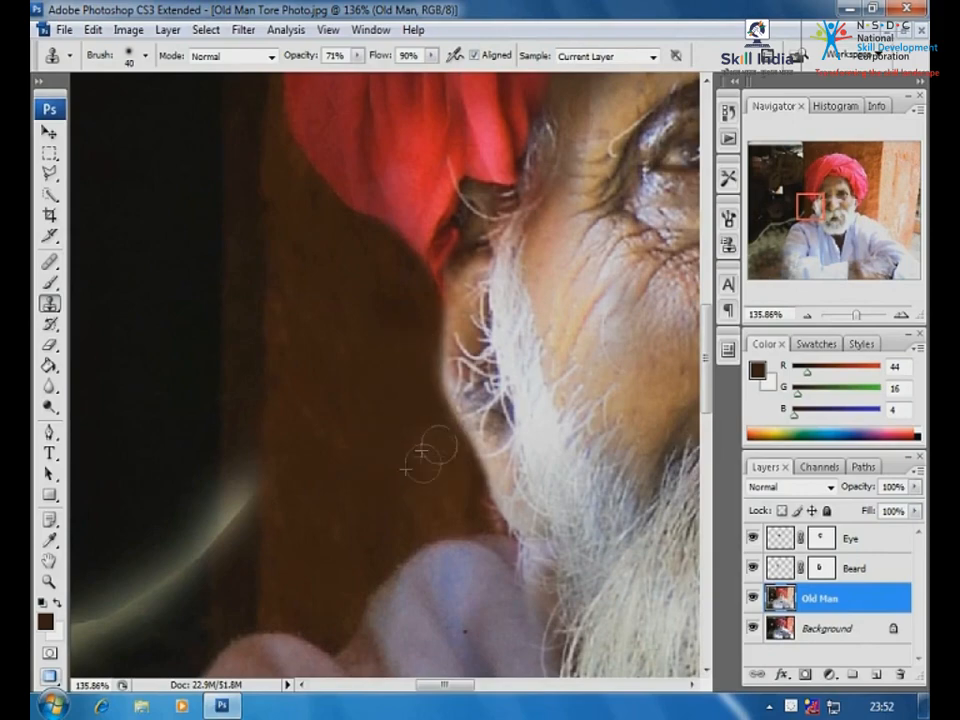
pyautogui.moveTo(281, 430)
pyautogui.mouseDown()
pyautogui.moveTo(236, 555)
pyautogui.moveTo(200, 386)
pyautogui.moveTo(205, 570)
pyautogui.mouseUp()
# Enlarge the Clone Stamp brush to 70 and clone dark background over the glowing tear edge above the shoulder
pyautogui.hotkey('ctrl', '-')
pyautogui.hotkey('ctrl', '-')
pyautogui.hotkey('ctrl', '-')
pyautogui.hotkey('ctrl', '-')
pyautogui.hotkey('ctrl', '-')
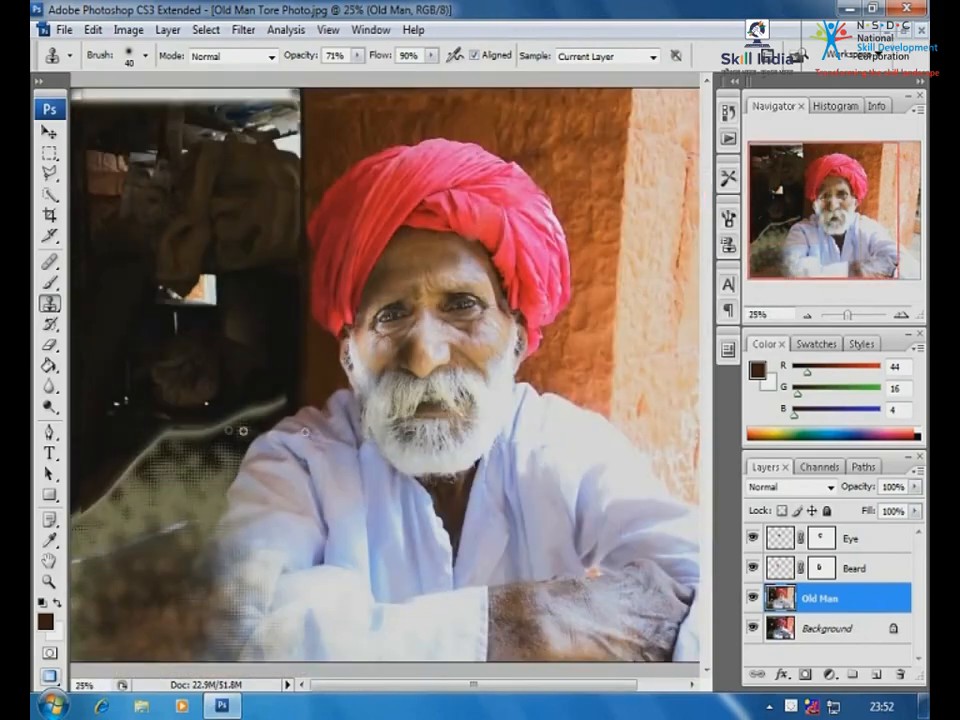
pyautogui.moveTo(165, 330); pyautogui.dragTo(335, 490)
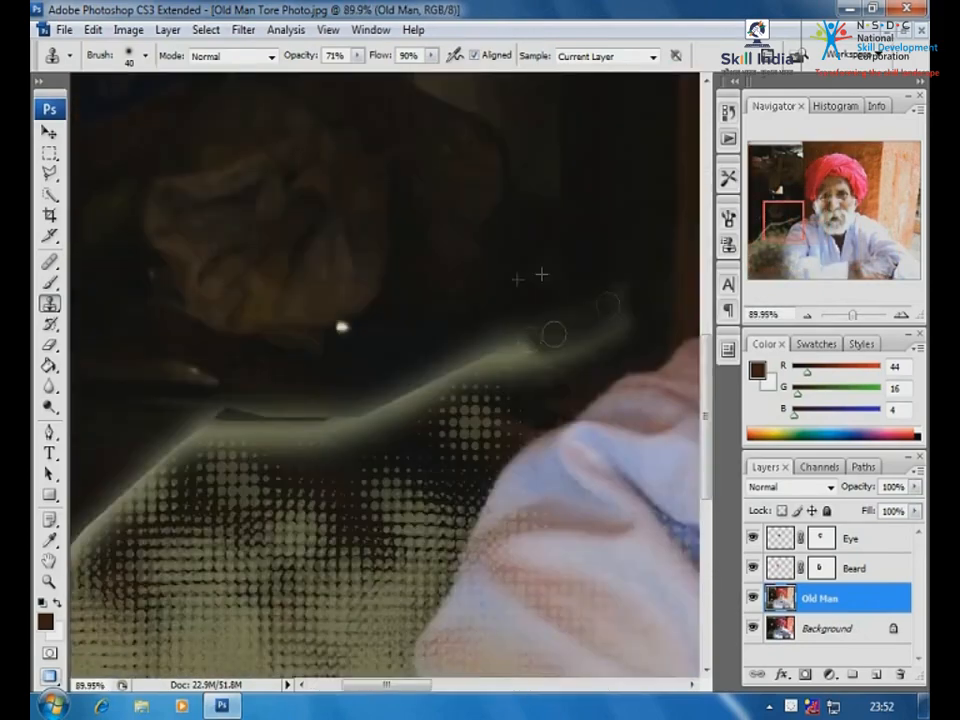
pyautogui.press(']')
pyautogui.press(']')
pyautogui.press(']')
pyautogui.moveTo(630, 305)
pyautogui.mouseDown()
pyautogui.moveTo(453, 370)
pyautogui.moveTo(540, 369)
pyautogui.moveTo(411, 376)
pyautogui.moveTo(406, 392)
pyautogui.moveTo(345, 396)
pyautogui.moveTo(276, 433)
pyautogui.moveTo(330, 334)
pyautogui.moveTo(265, 398)
pyautogui.mouseUp()
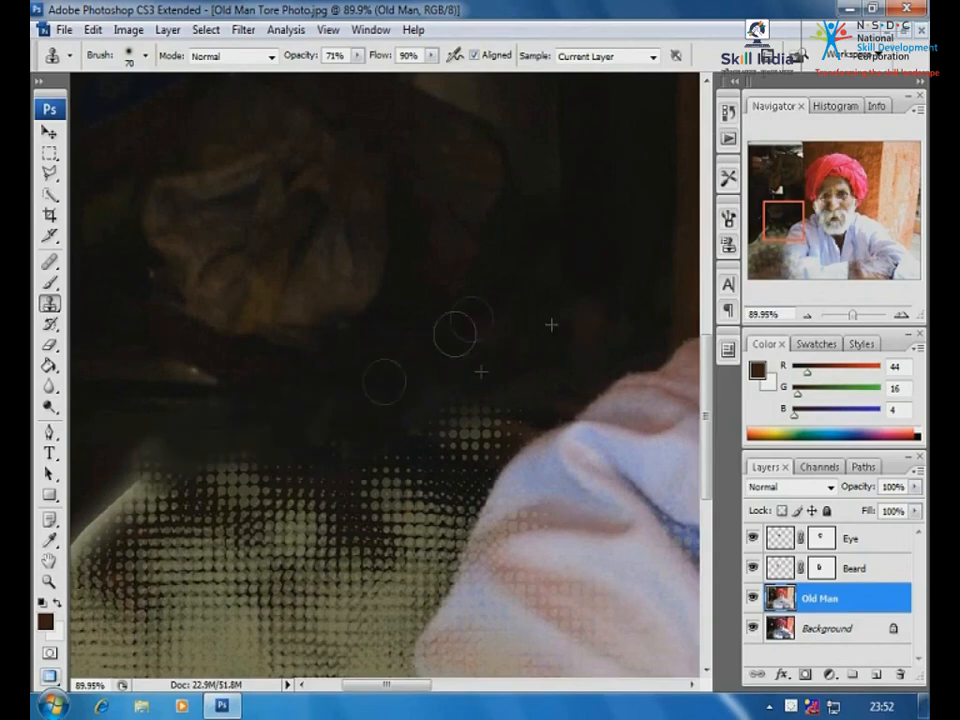
# Crop the photo at full height, cutting off a strip along each side of the old man
pyautogui.hotkey('ctrl', '-')
pyautogui.hotkey('ctrl', '-')
pyautogui.hotkey('ctrl', '-')
pyautogui.hotkey('ctrl', '-')
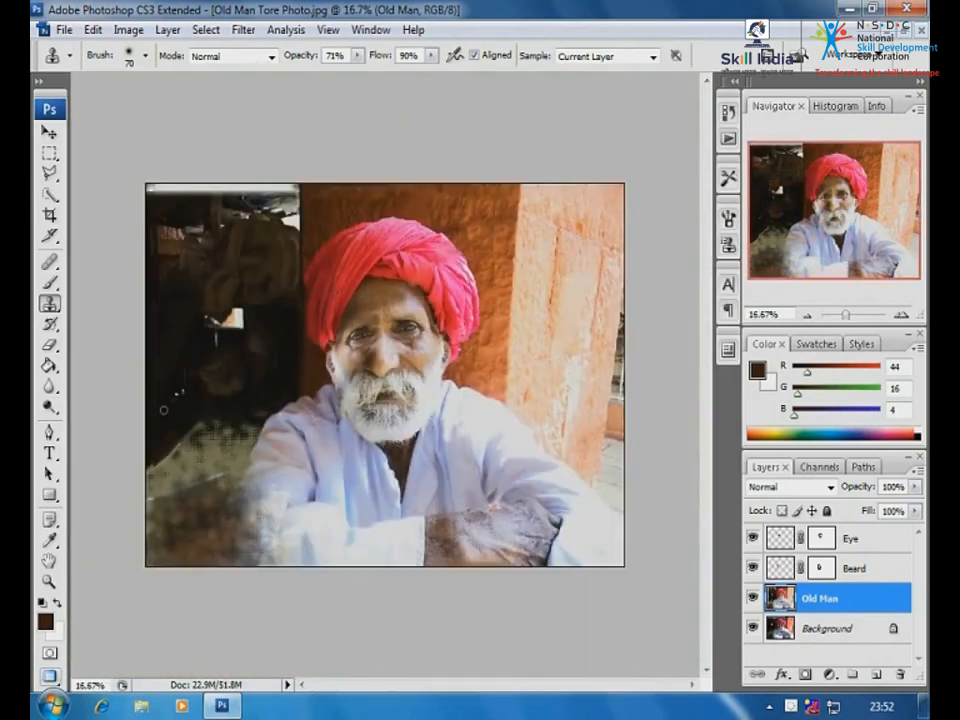
pyautogui.click(51, 215)
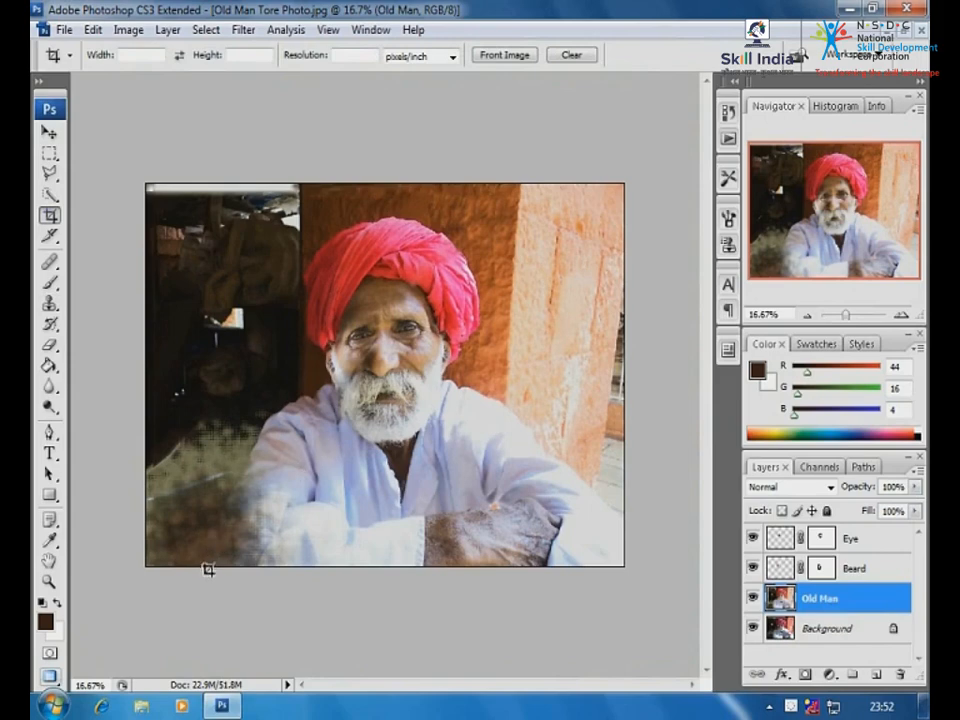
pyautogui.moveTo(222, 542); pyautogui.dragTo(589, 188)
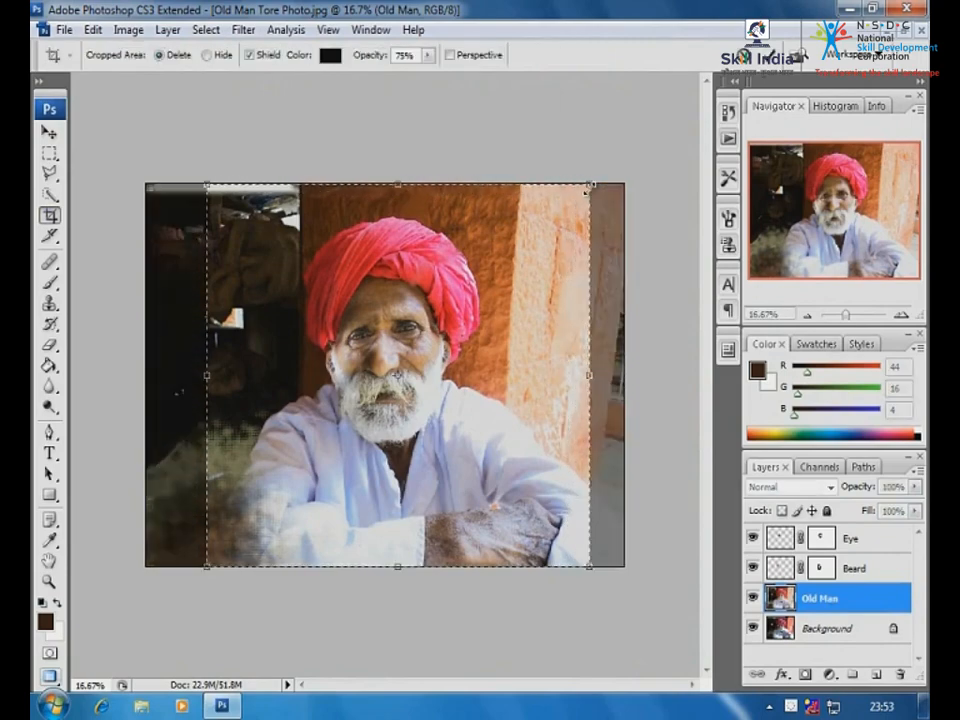
pyautogui.press('Return')
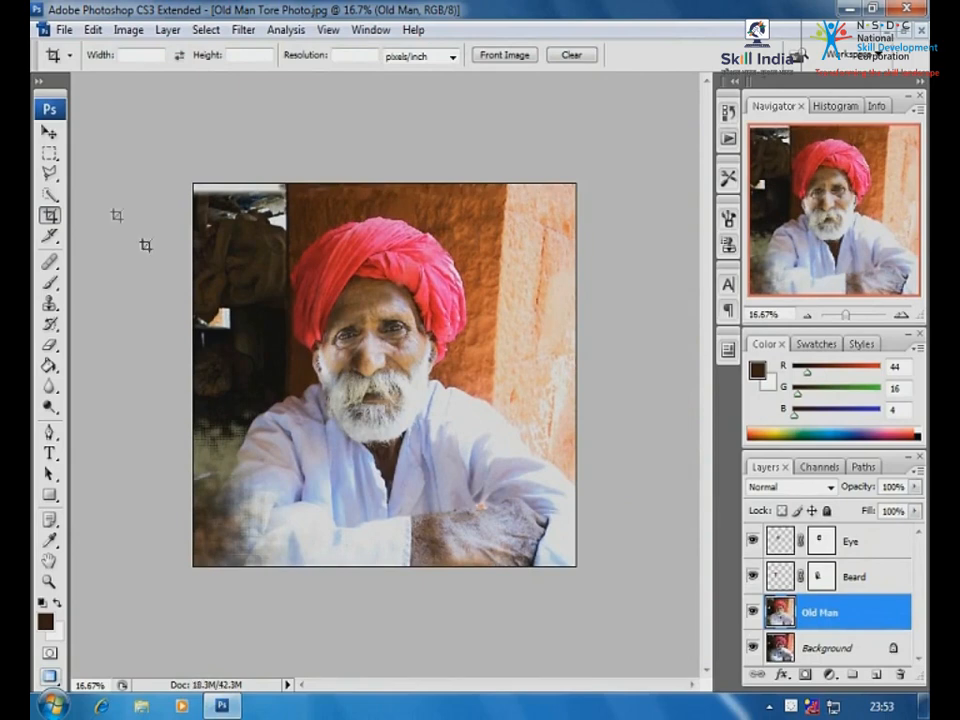
# Copy the lower quarter containing the intact shoulder and forearm from the Old Man layer and paste it onto a new layer
pyautogui.click(48, 154)
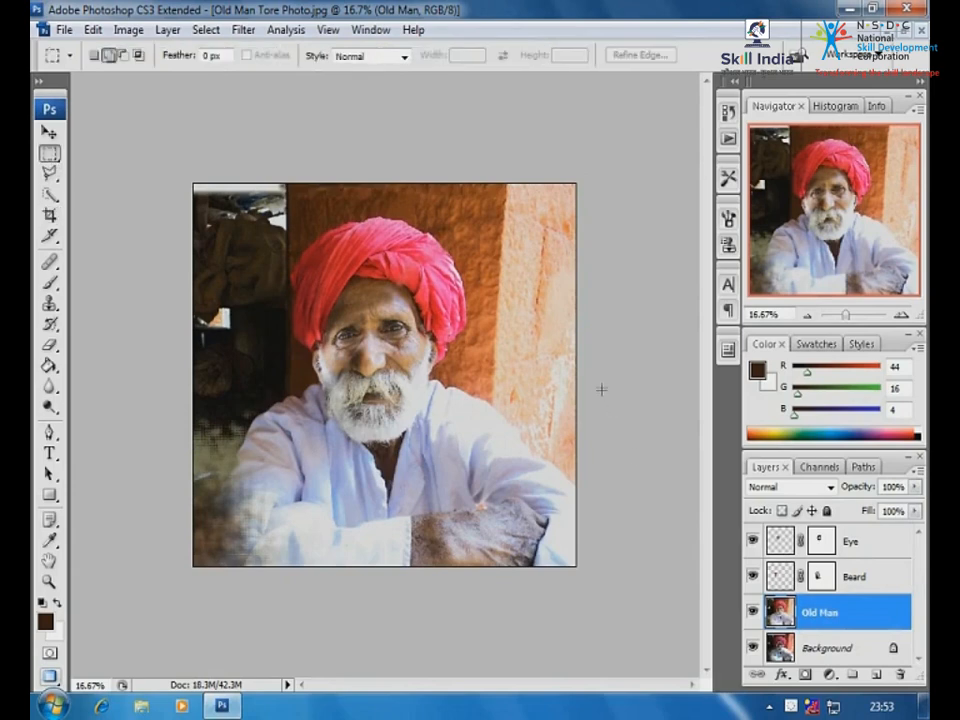
pyautogui.moveTo(484, 580); pyautogui.dragTo(465, 625)
pyautogui.click(93, 30)
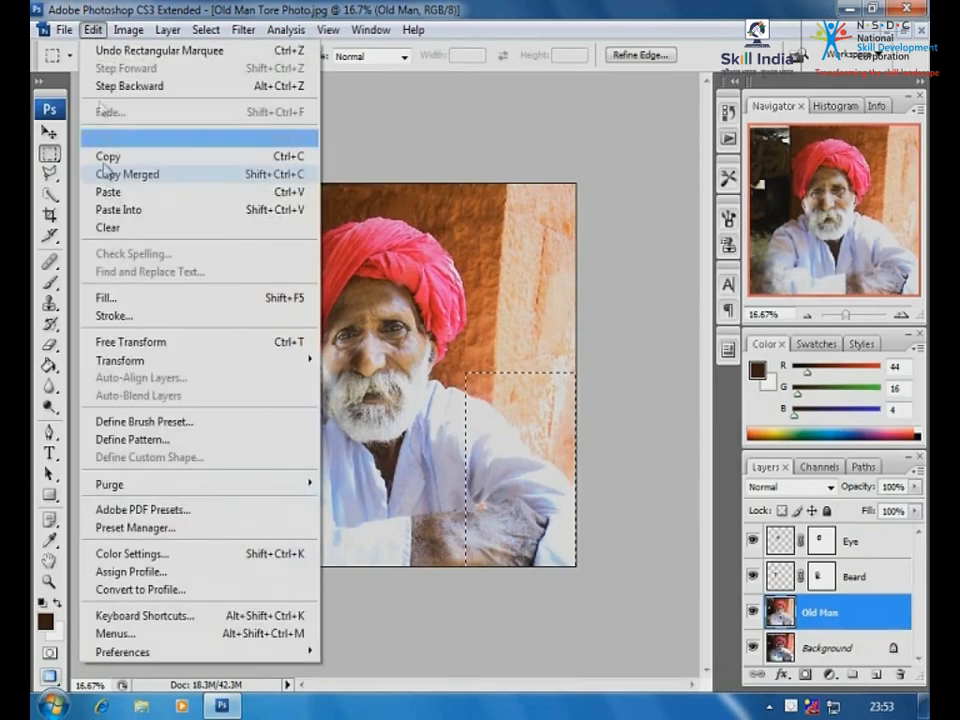
pyautogui.click(108, 156)
pyautogui.click(93, 30)
pyautogui.click(108, 192)
# Flip the pasted arm piece horizontally and move it over the damaged shoulder and arm on the opposite side
pyautogui.click(48, 132)
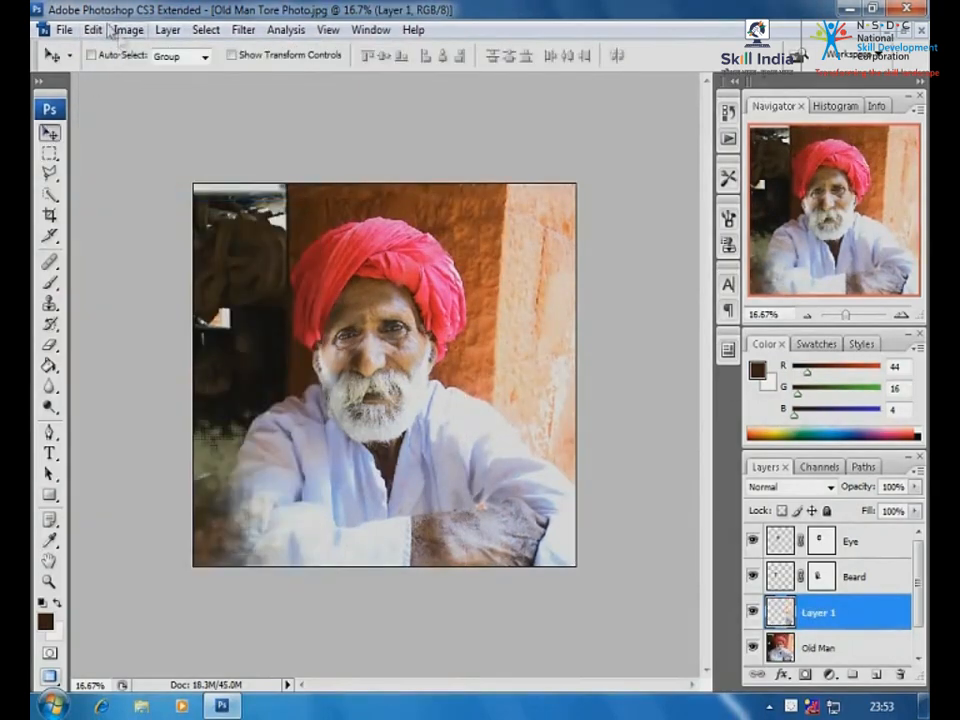
pyautogui.click(93, 30)
pyautogui.moveTo(148, 362)
pyautogui.click(366, 563)
pyautogui.moveTo(553, 500); pyautogui.dragTo(277, 513)
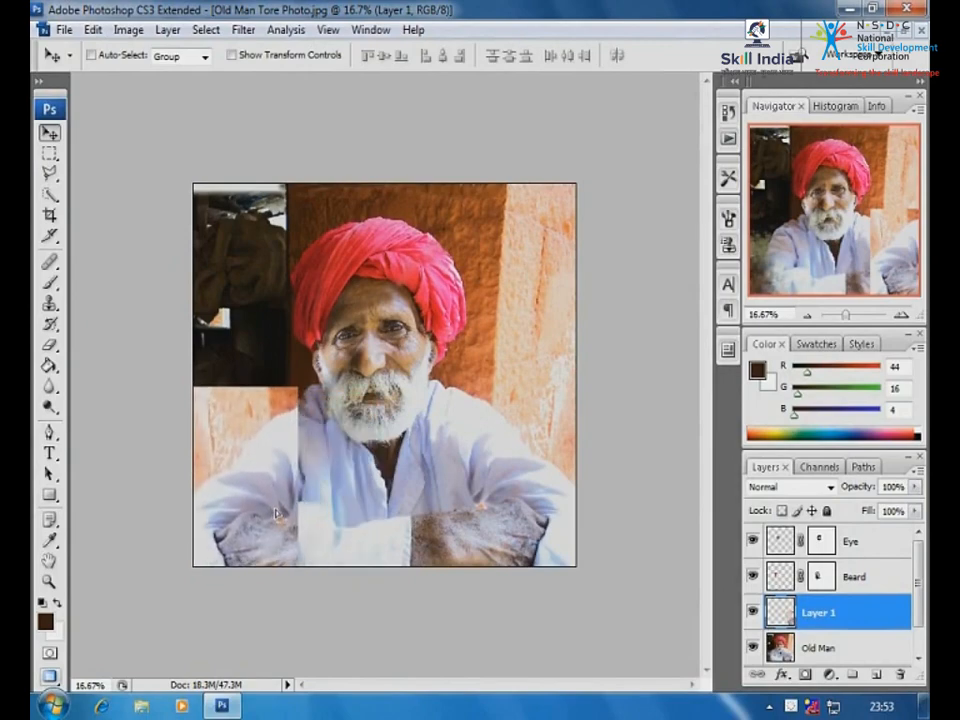
# Add a layer mask to Layer 1 and blend the mirrored arm into the photo with a soft black brush at 30% opacity
pyautogui.click(805, 675)
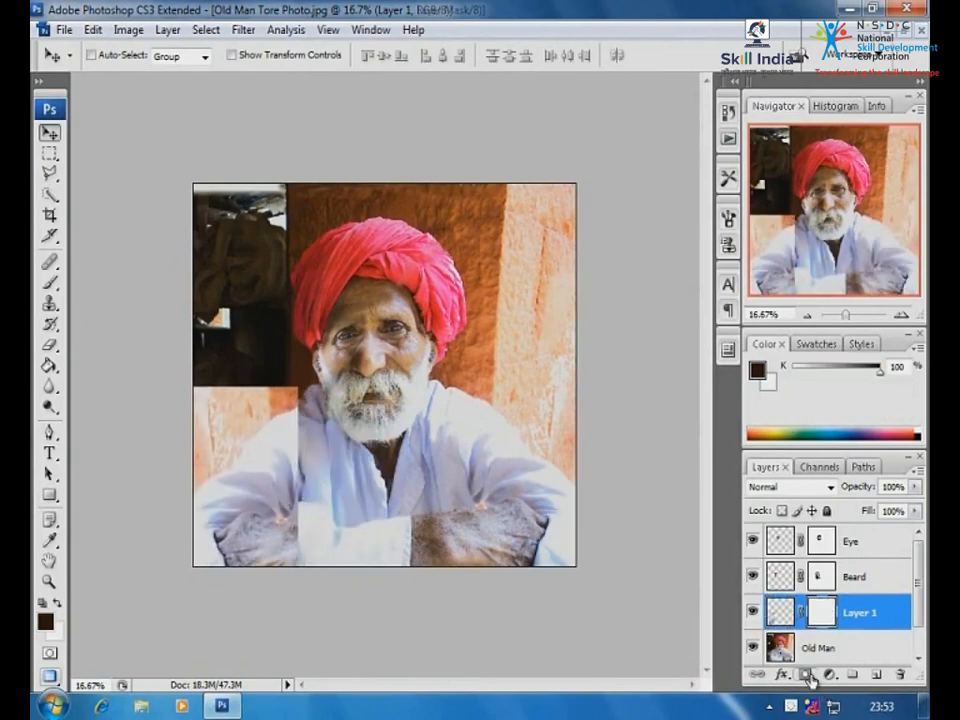
pyautogui.press('b')
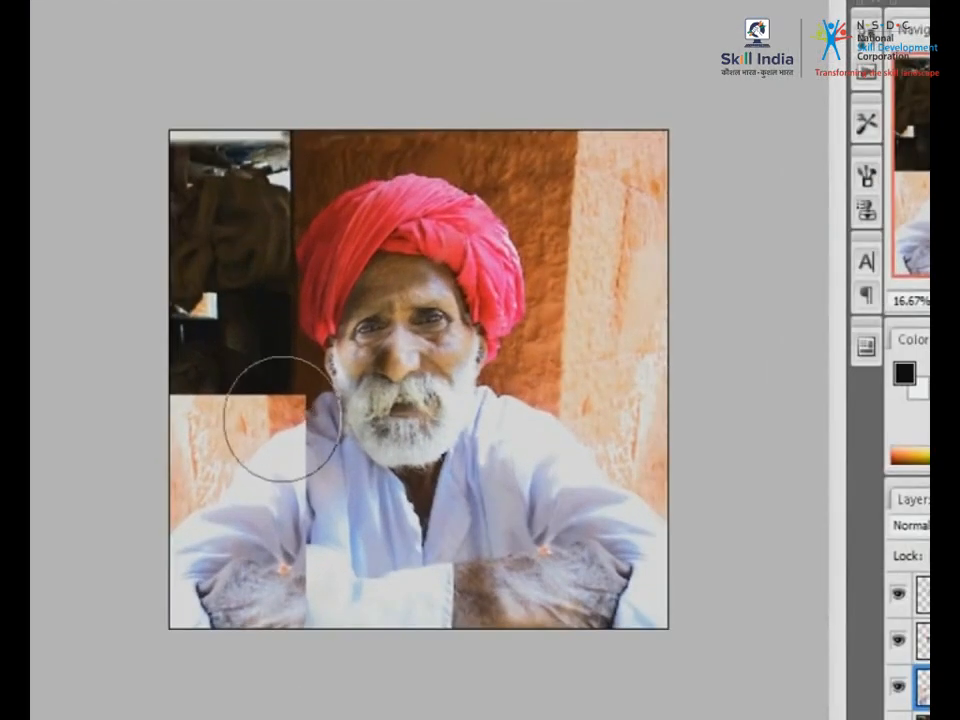
pyautogui.moveTo(300, 403)
pyautogui.mouseDown()
pyautogui.moveTo(278, 429)
pyautogui.moveTo(291, 377)
pyautogui.moveTo(225, 383)
pyautogui.moveTo(287, 397)
pyautogui.moveTo(292, 382)
pyautogui.moveTo(196, 408)
pyautogui.moveTo(206, 367)
pyautogui.moveTo(150, 425)
pyautogui.moveTo(285, 387)
pyautogui.moveTo(304, 597)
pyautogui.moveTo(290, 580)
pyautogui.moveTo(235, 602)
pyautogui.moveTo(292, 617)
pyautogui.moveTo(242, 615)
pyautogui.moveTo(244, 579)
pyautogui.moveTo(318, 535)
pyautogui.moveTo(295, 432)
pyautogui.moveTo(312, 600)
pyautogui.moveTo(311, 547)
pyautogui.moveTo(269, 537)
pyautogui.moveTo(241, 605)
pyautogui.moveTo(208, 593)
pyautogui.moveTo(226, 606)
pyautogui.moveTo(210, 636)
pyautogui.moveTo(246, 568)
pyautogui.moveTo(245, 589)
pyautogui.moveTo(257, 593)
pyautogui.moveTo(208, 613)
pyautogui.moveTo(252, 641)
pyautogui.moveTo(261, 611)
pyautogui.moveTo(319, 577)
pyautogui.moveTo(195, 432)
pyautogui.moveTo(207, 443)
pyautogui.moveTo(162, 467)
pyautogui.moveTo(237, 390)
pyautogui.moveTo(246, 394)
pyautogui.moveTo(195, 459)
pyautogui.mouseUp()
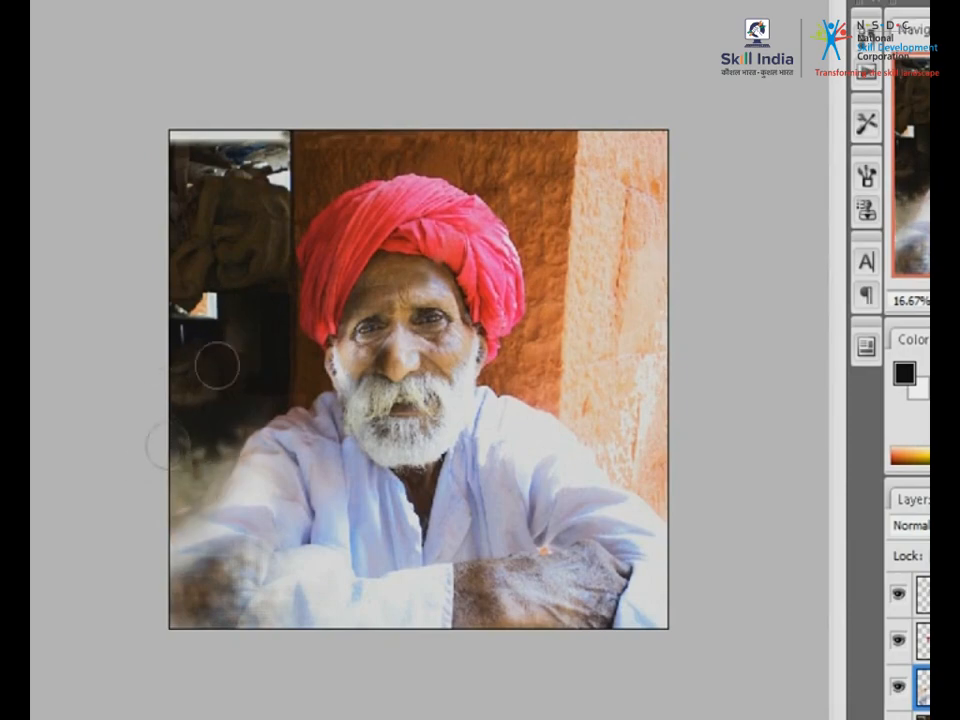
pyautogui.press('z')
pyautogui.click(128, 198)
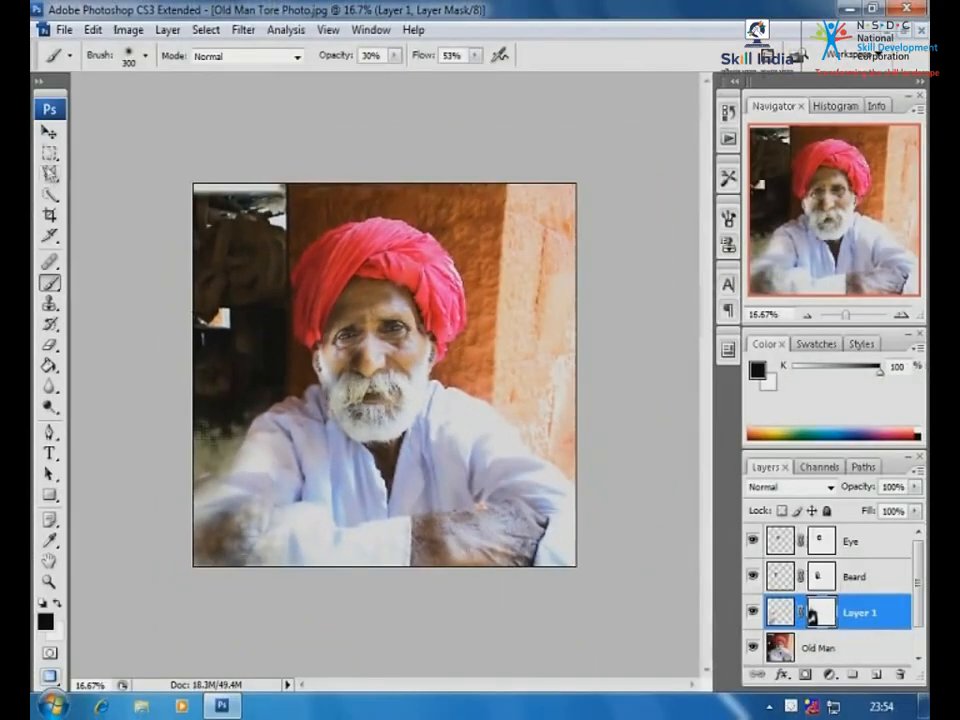
pyautogui.press('v')
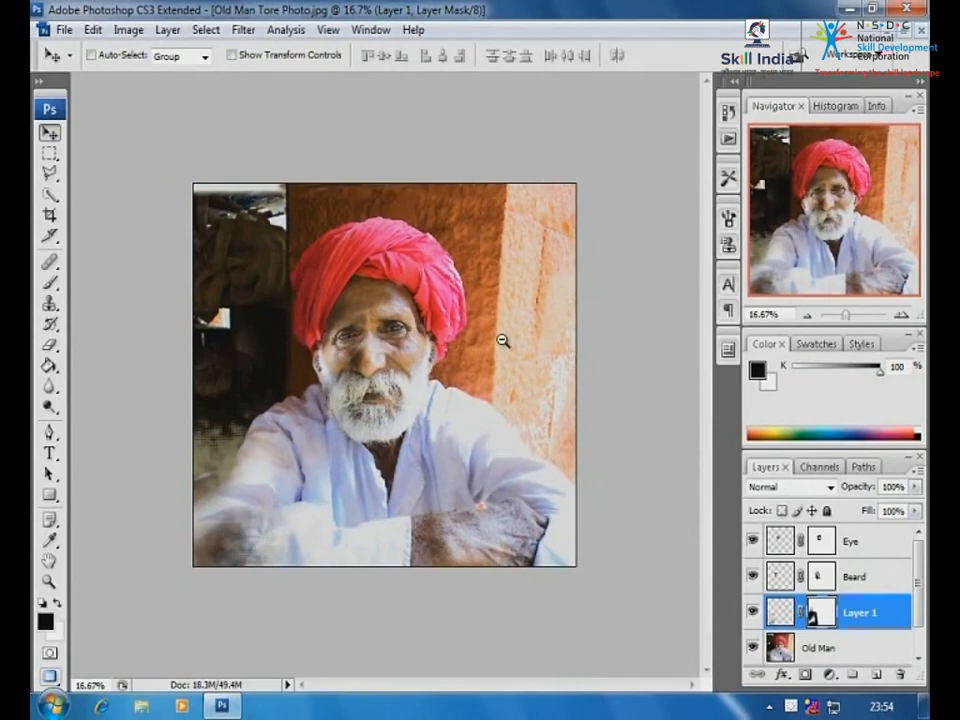
# Crop the image to a narrow portrait around the turban, face and folded arms
pyautogui.click(50, 216)
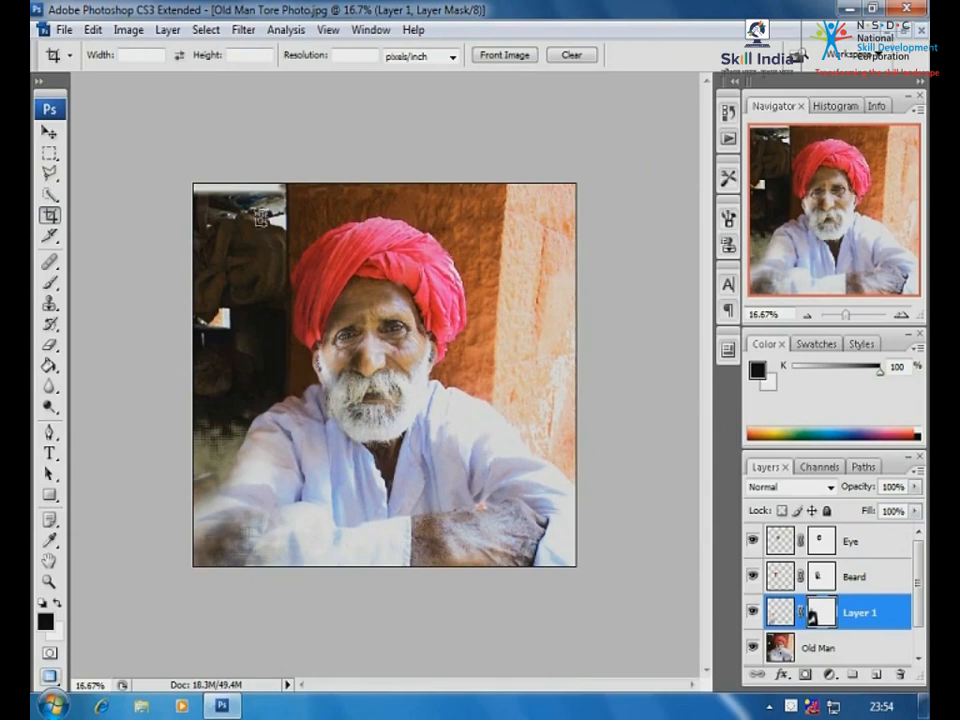
pyautogui.moveTo(244, 192); pyautogui.dragTo(502, 558)
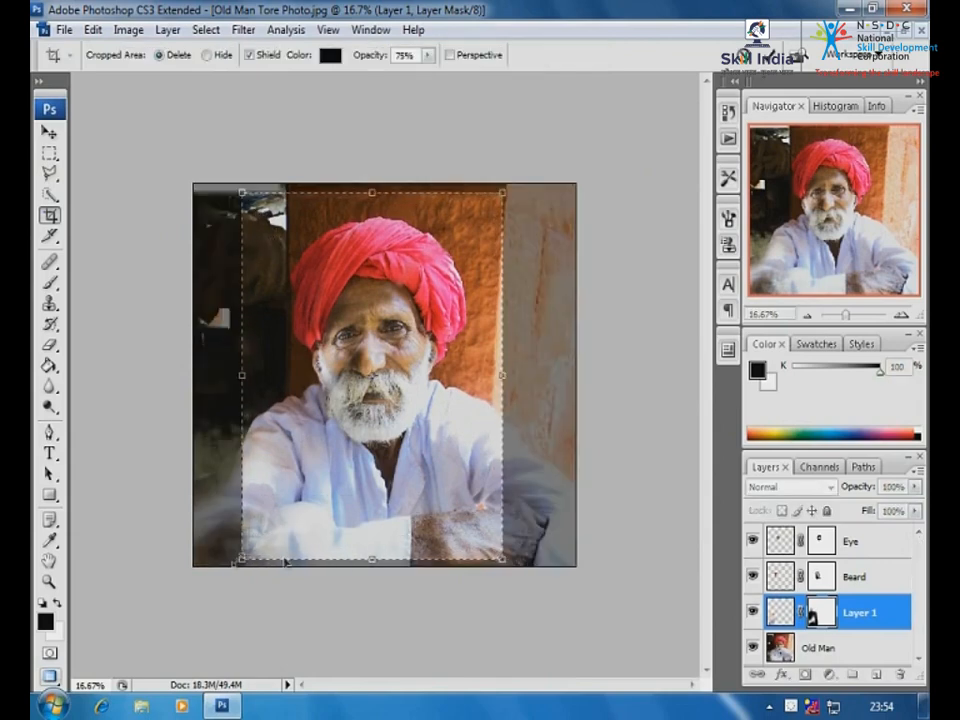
pyautogui.moveTo(240, 562)
pyautogui.mouseDown()
pyautogui.moveTo(256, 568)
pyautogui.moveTo(245, 569)
pyautogui.mouseUp()
pyautogui.moveTo(379, 191)
pyautogui.mouseDown()
pyautogui.moveTo(378, 174)
pyautogui.moveTo(378, 188)
pyautogui.mouseUp()
pyautogui.moveTo(502, 376); pyautogui.dragTo(510, 377)
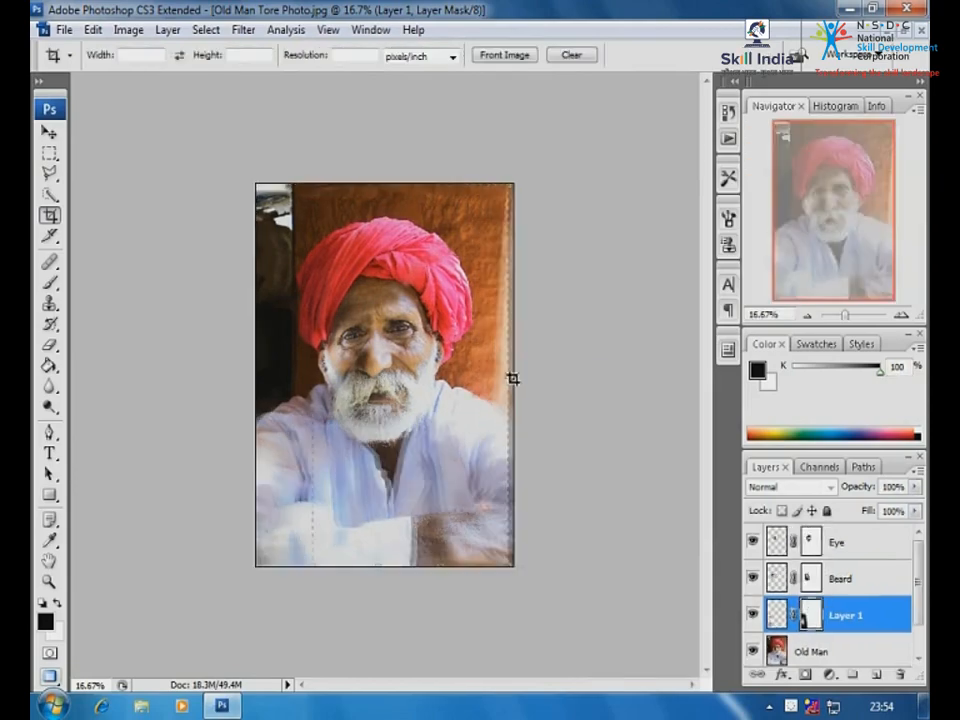
pyautogui.press('Return')
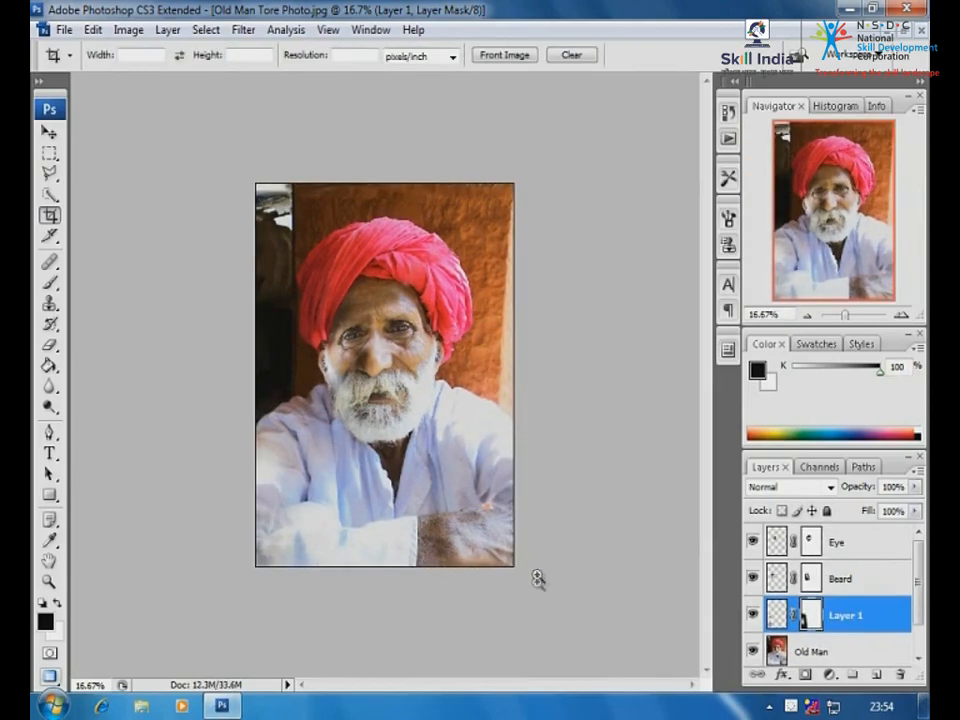
pyautogui.hotkey('ctrl', '0')
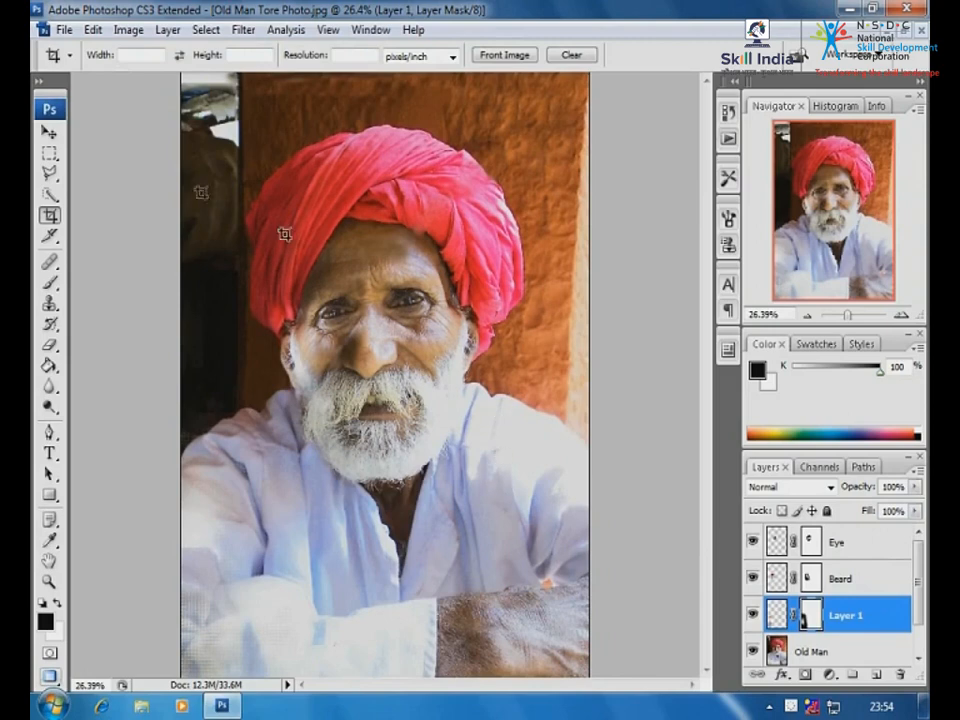
# Outline the turban on the Old Man layer with the Polygonal Lasso and copy it to a new layer named Turban
pyautogui.click(851, 653)
pyautogui.click(50, 174)
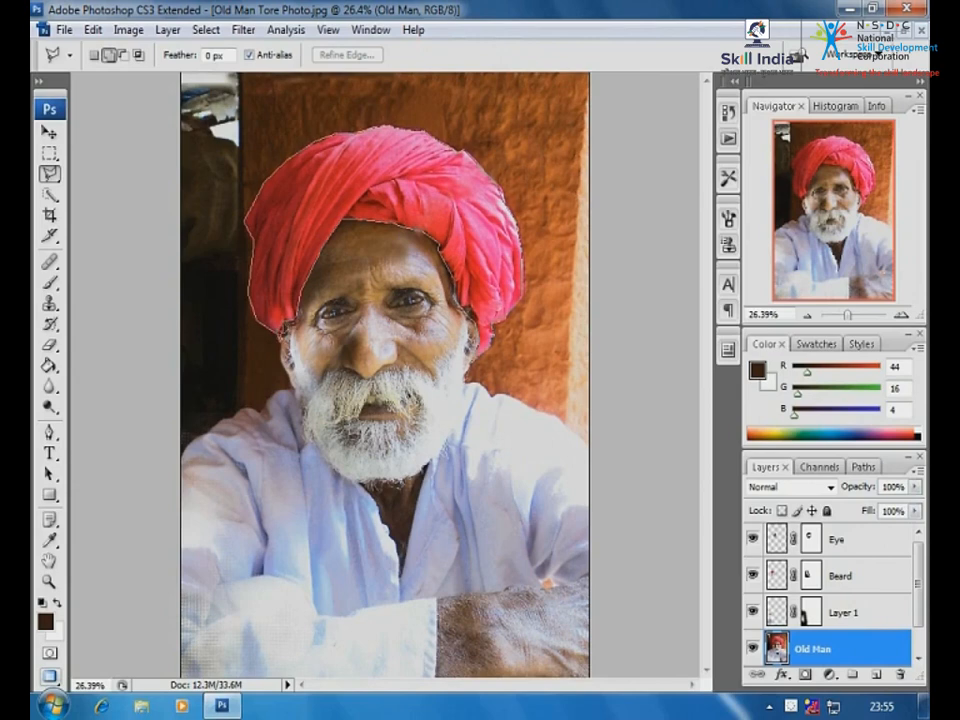
pyautogui.press('Return')
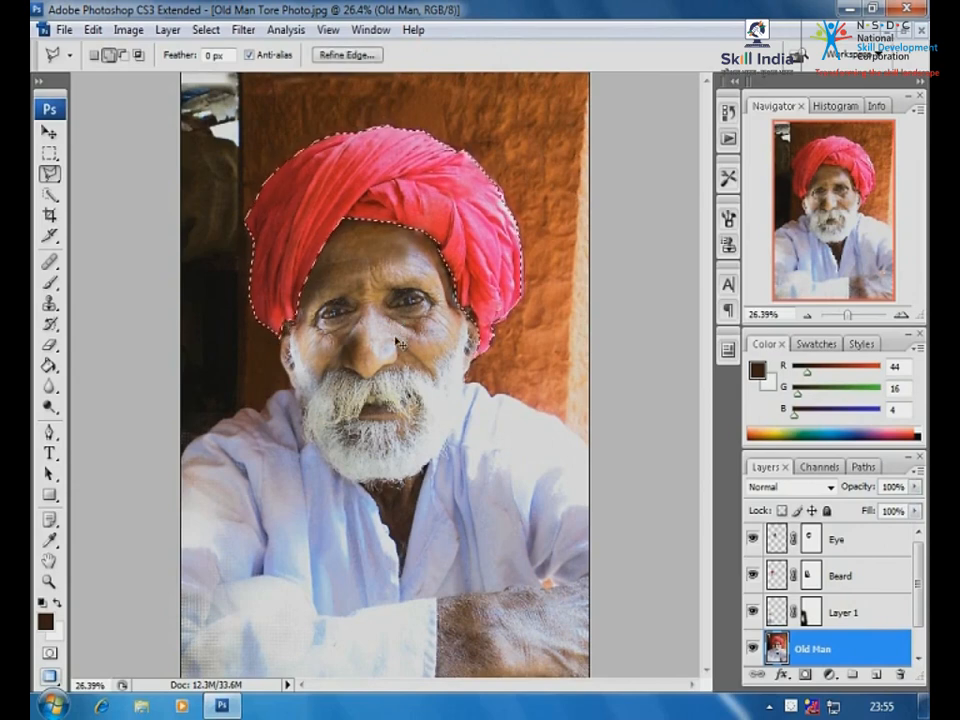
pyautogui.hotkey('ctrl', 'j')
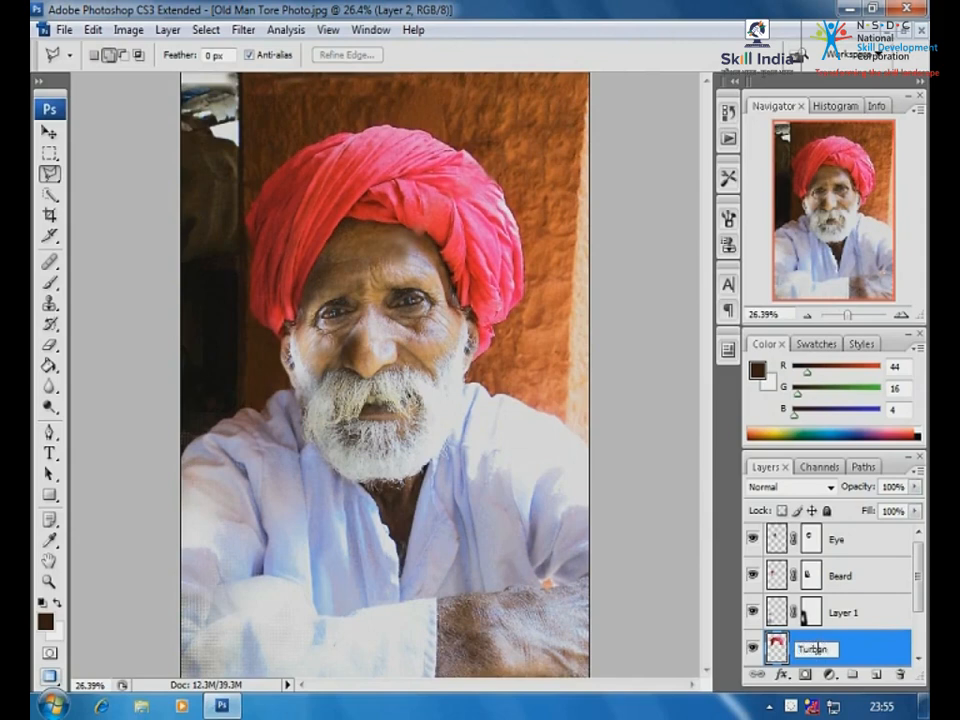
pyautogui.press('Return')
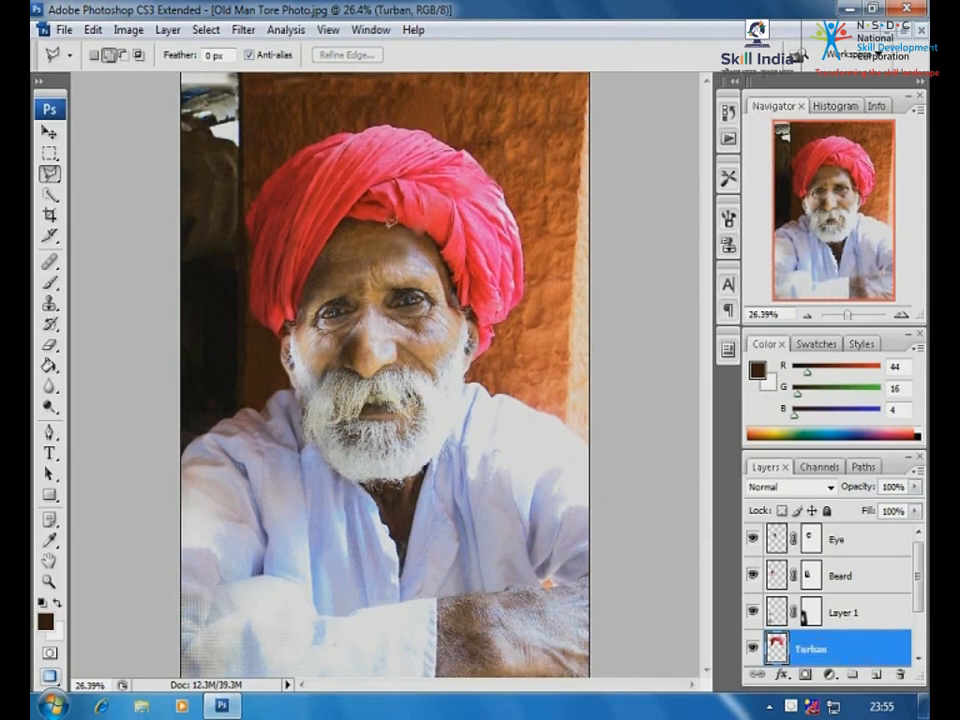
# Recolour the turban yellow-orange by shifting its hue and lowering its saturation, and place the Turban layer above the Eye layer
pyautogui.click(48, 133)
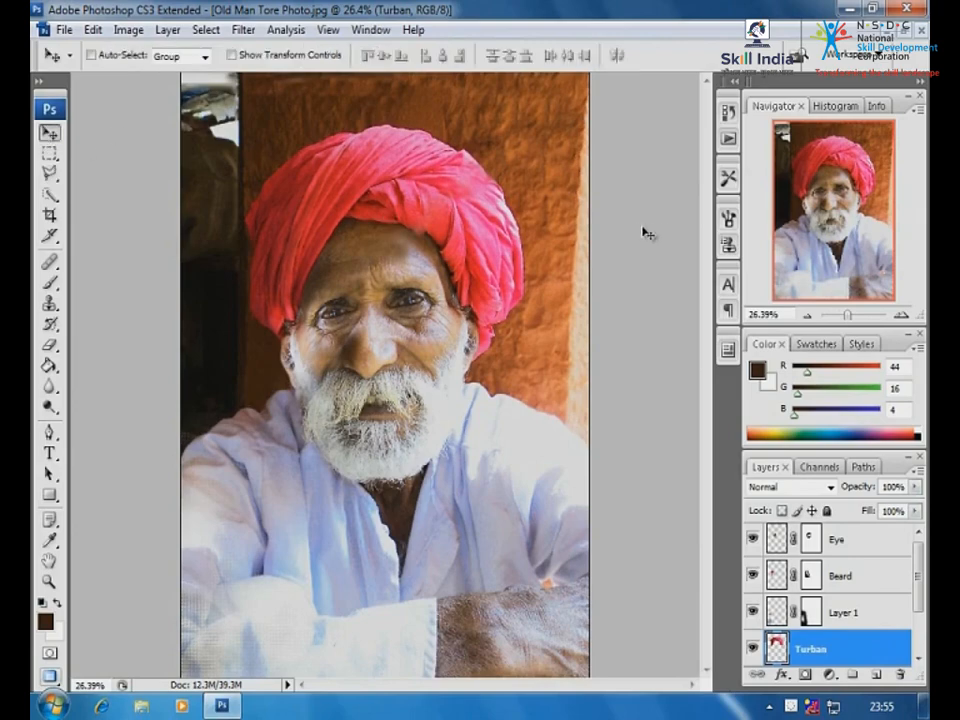
pyautogui.hotkey('ctrl', 'u')
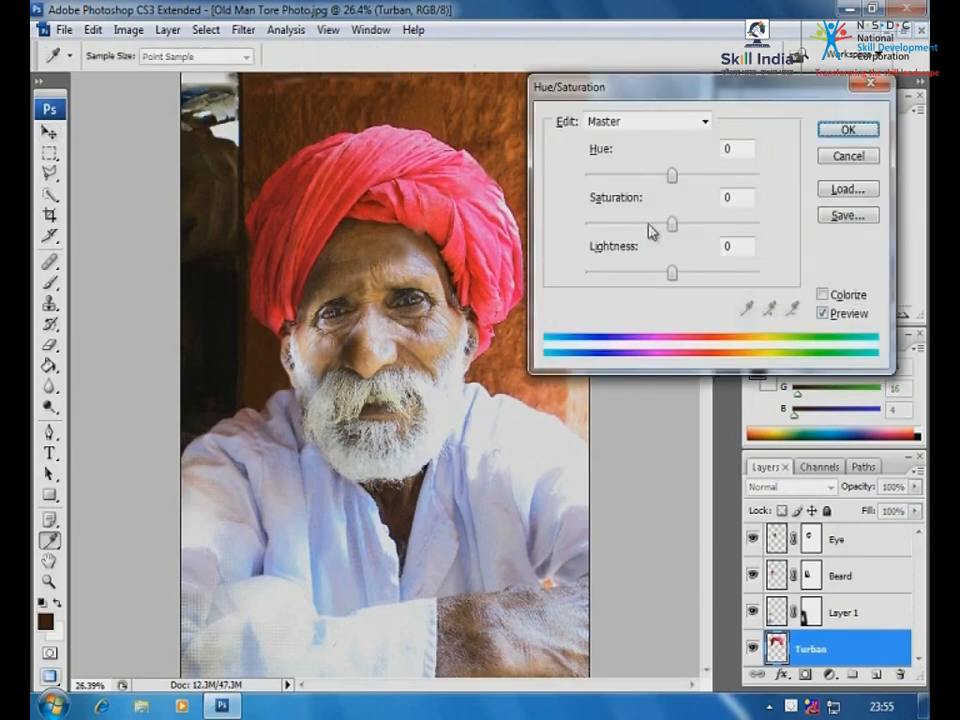
pyautogui.moveTo(673, 226)
pyautogui.mouseDown()
pyautogui.moveTo(635, 230)
pyautogui.moveTo(700, 229)
pyautogui.moveTo(676, 234)
pyautogui.mouseUp()
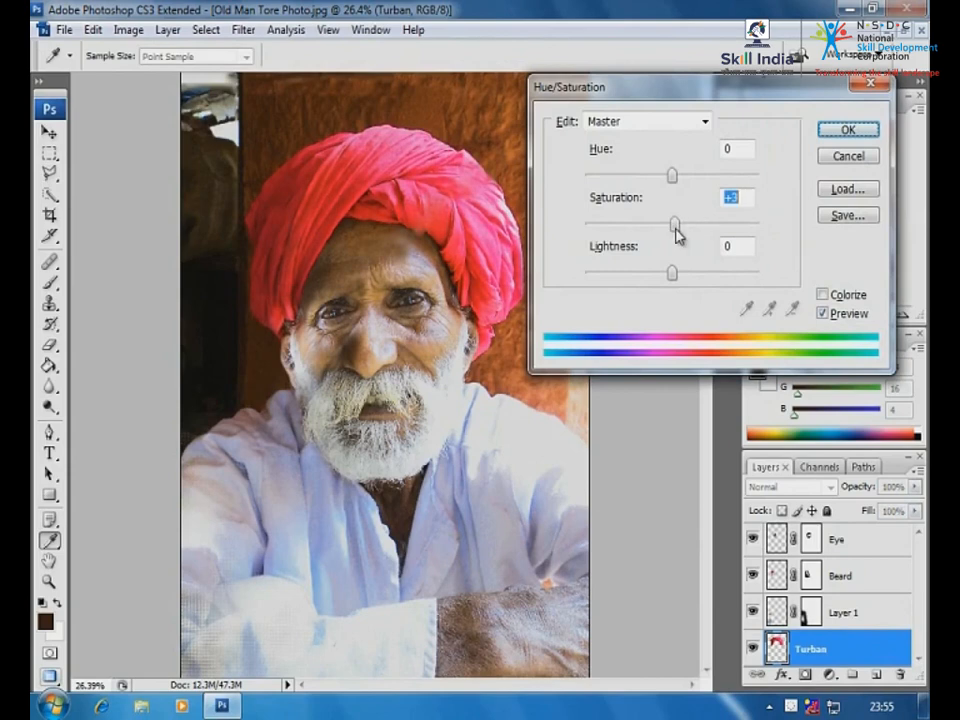
pyautogui.moveTo(676, 183); pyautogui.dragTo(673, 275)
pyautogui.moveTo(650, 224); pyautogui.dragTo(695, 228)
pyautogui.moveTo(711, 176); pyautogui.dragTo(715, 225)
pyautogui.moveTo(673, 274)
pyautogui.mouseDown()
pyautogui.moveTo(651, 276)
pyautogui.moveTo(665, 275)
pyautogui.mouseUp()
pyautogui.moveTo(707, 175); pyautogui.dragTo(680, 182)
pyautogui.moveTo(713, 224); pyautogui.dragTo(629, 224)
pyautogui.moveTo(679, 176); pyautogui.dragTo(713, 182)
pyautogui.moveTo(628, 224); pyautogui.dragTo(651, 223)
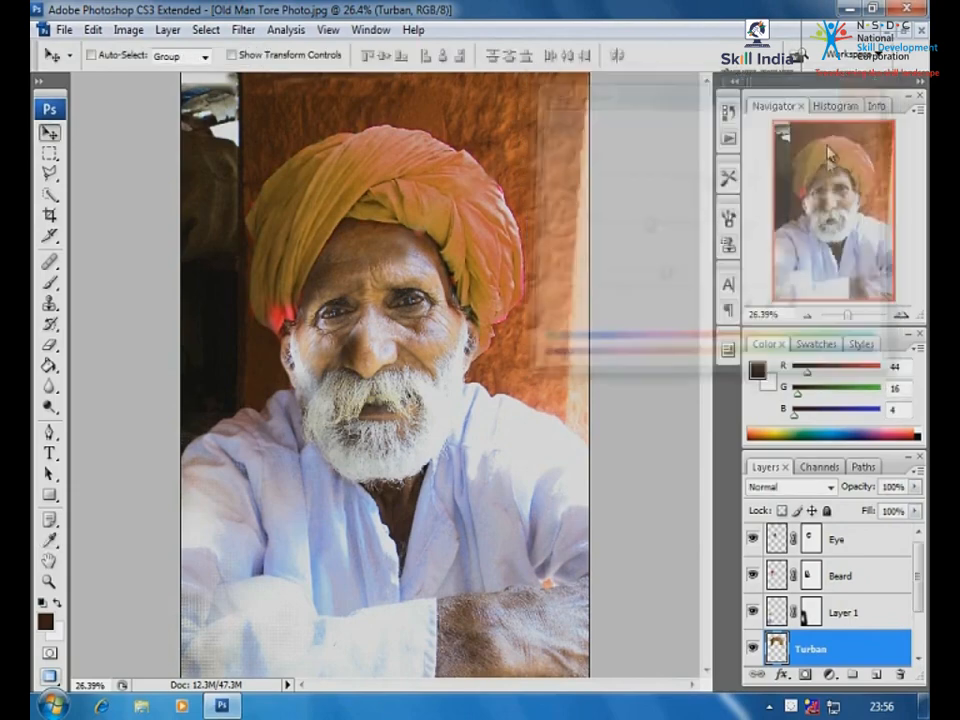
pyautogui.moveTo(838, 540); pyautogui.dragTo(835, 540)
pyautogui.keyDown('alt'); pyautogui.click(383, 309); pyautogui.keyUp('alt')
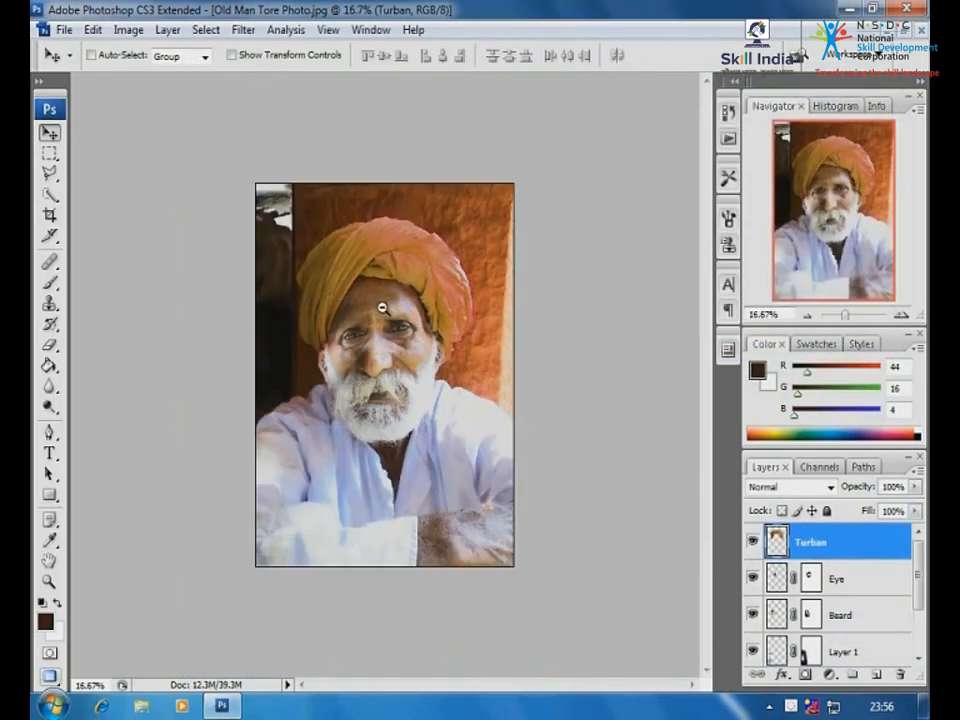
# Apply Color Balance to the Old Man layer's midtones with color levels -21, +5, +5
pyautogui.moveTo(920, 574); pyautogui.dragTo(920, 600)
pyautogui.click(812, 612)
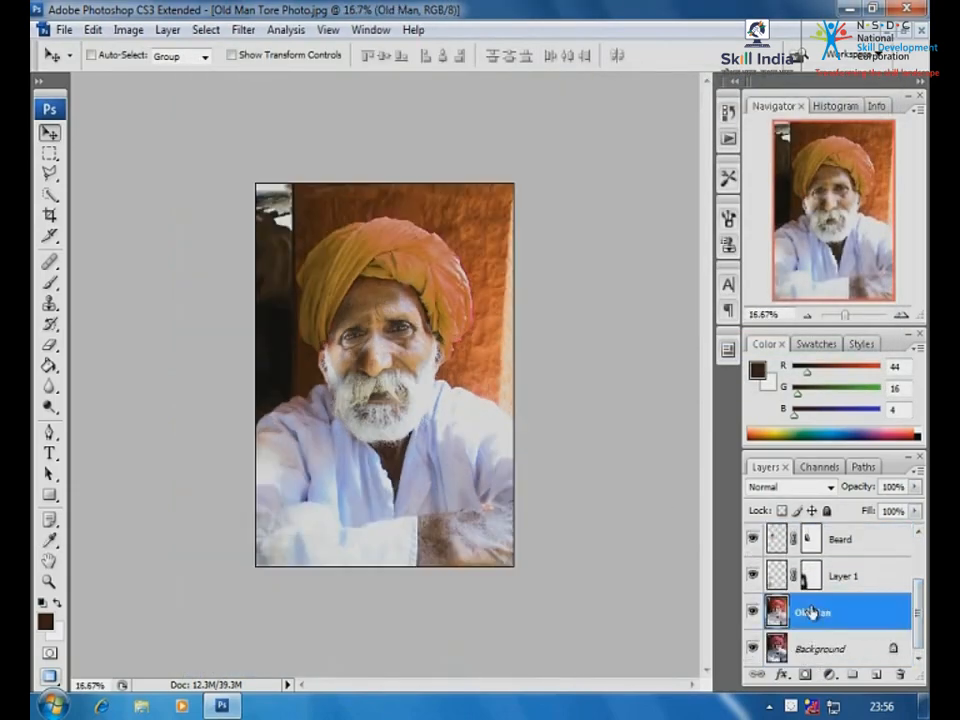
pyautogui.click(128, 30)
pyautogui.moveTo(154, 77)
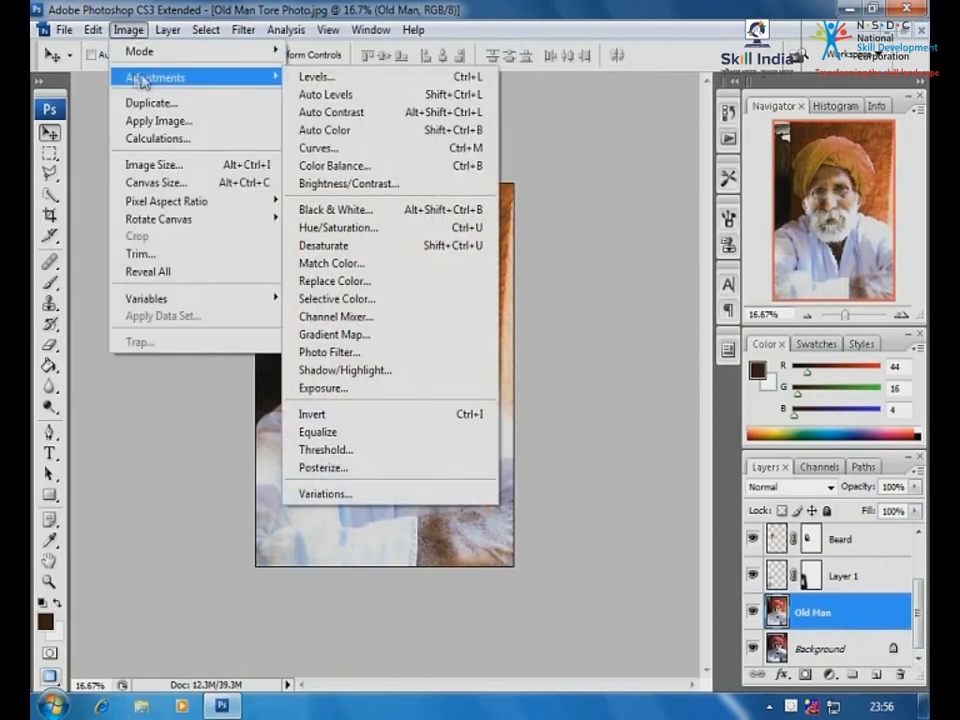
pyautogui.click(355, 166)
pyautogui.moveTo(638, 224); pyautogui.dragTo(660, 226)
pyautogui.moveTo(624, 230); pyautogui.dragTo(645, 226)
pyautogui.moveTo(638, 247); pyautogui.dragTo(628, 257)
pyautogui.moveTo(638, 202)
pyautogui.mouseDown()
pyautogui.moveTo(602, 204)
pyautogui.moveTo(620, 202)
pyautogui.mouseUp()
pyautogui.moveTo(629, 255); pyautogui.dragTo(643, 224)
pyautogui.moveTo(620, 201); pyautogui.dragTo(582, 204)
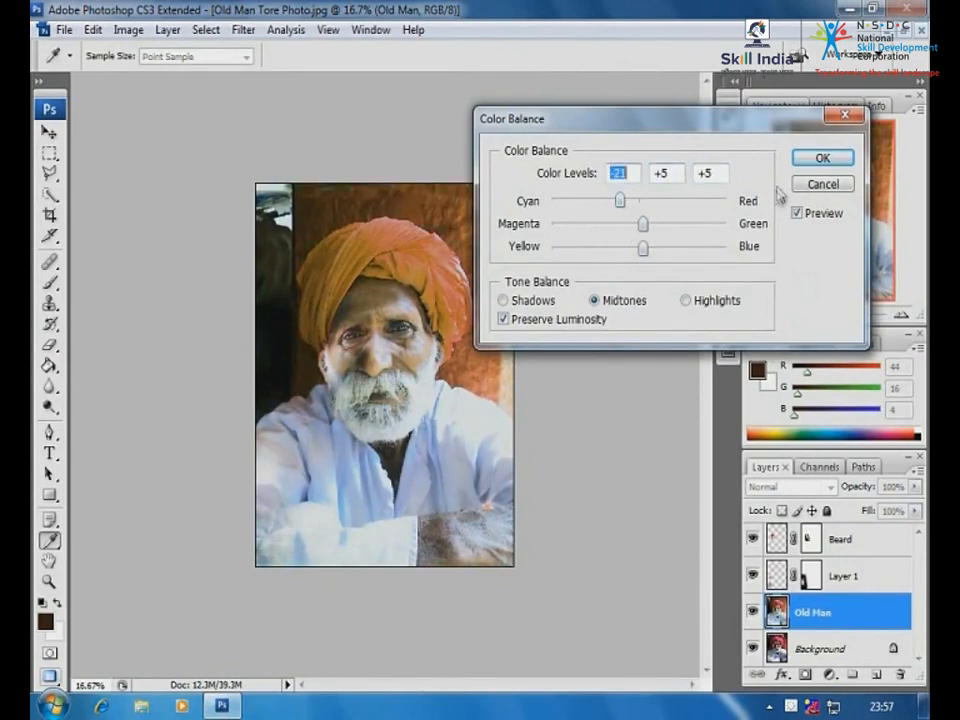
pyautogui.press('Return')
pyautogui.press('v')
# Apply Brightness/Contrast to the Old Man layer with brightness +17 and a slightly lowered contrast
pyautogui.click(128, 30)
pyautogui.moveTo(145, 76)
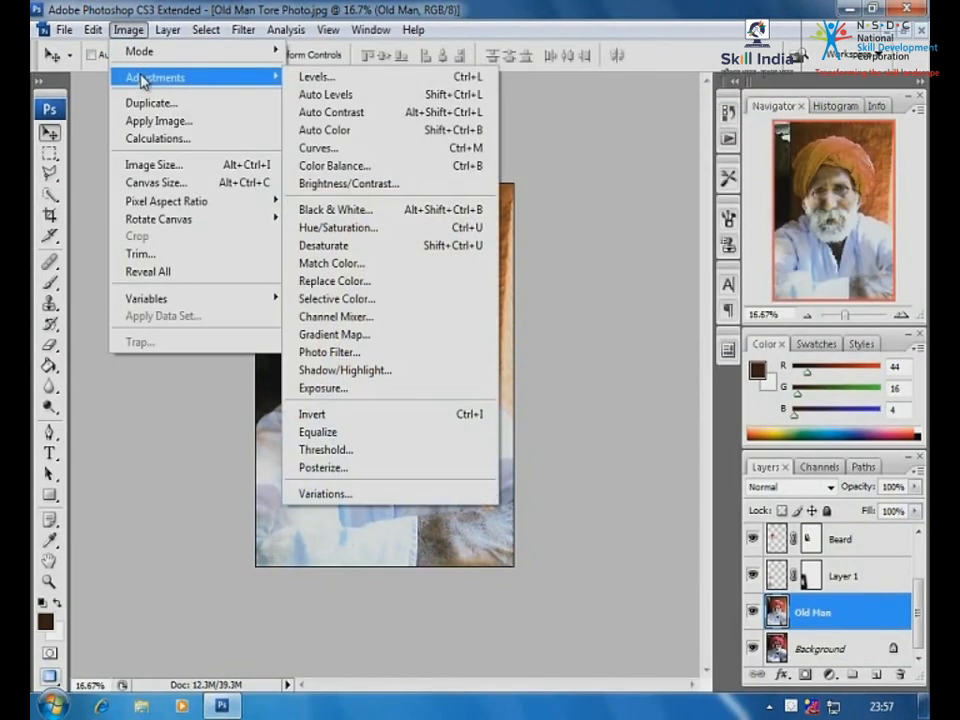
pyautogui.click(365, 184)
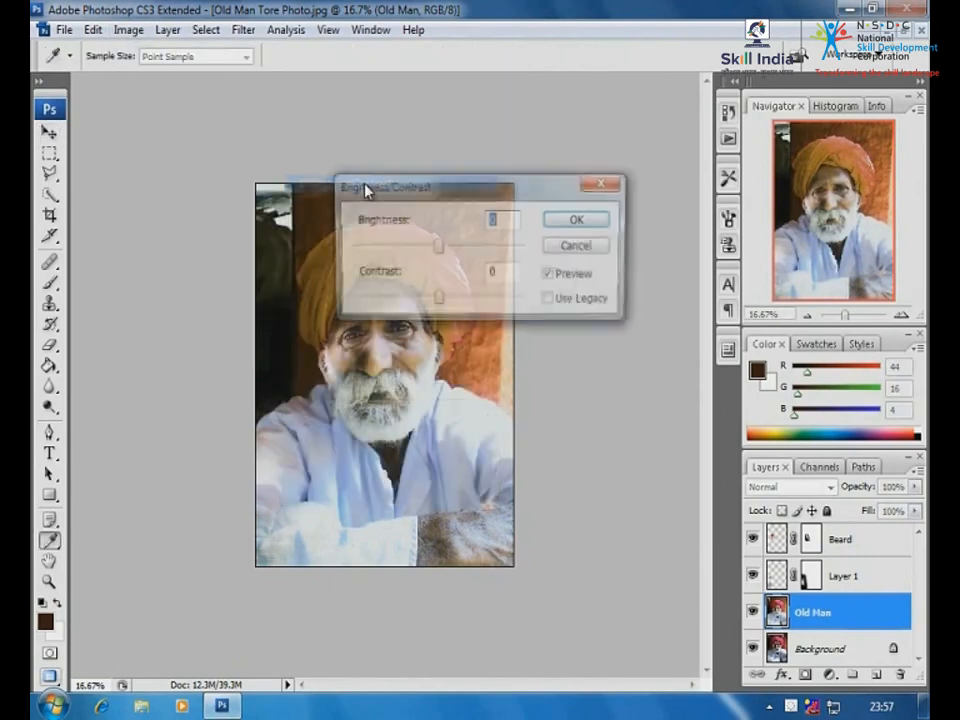
pyautogui.moveTo(480, 183); pyautogui.dragTo(621, 99)
pyautogui.moveTo(587, 212); pyautogui.dragTo(584, 216)
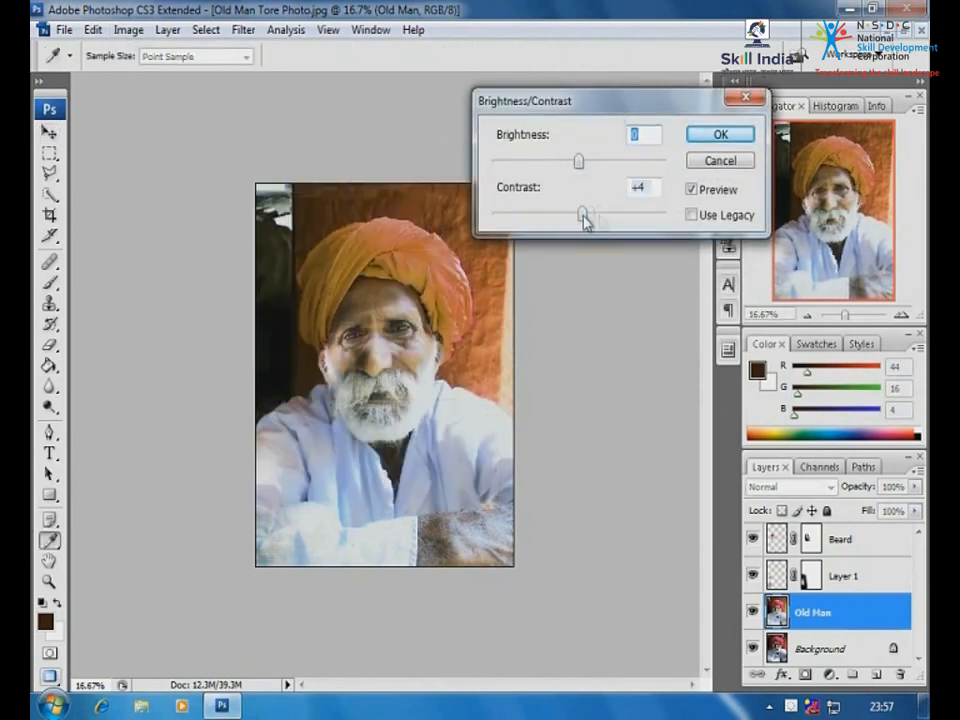
pyautogui.moveTo(580, 168)
pyautogui.mouseDown()
pyautogui.moveTo(536, 165)
pyautogui.moveTo(606, 171)
pyautogui.moveTo(579, 165)
pyautogui.moveTo(566, 174)
pyautogui.moveTo(578, 170)
pyautogui.mouseUp()
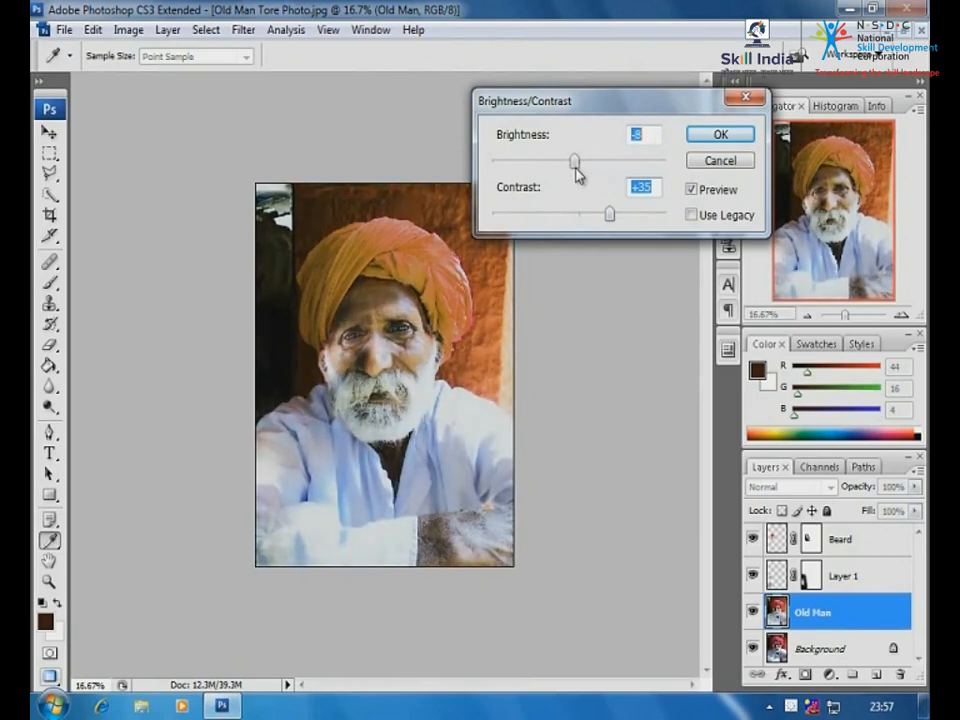
pyautogui.moveTo(607, 216); pyautogui.dragTo(585, 223)
pyautogui.moveTo(574, 161)
pyautogui.mouseDown()
pyautogui.moveTo(560, 166)
pyautogui.moveTo(587, 168)
pyautogui.mouseUp()
pyautogui.moveTo(583, 220); pyautogui.dragTo(596, 219)
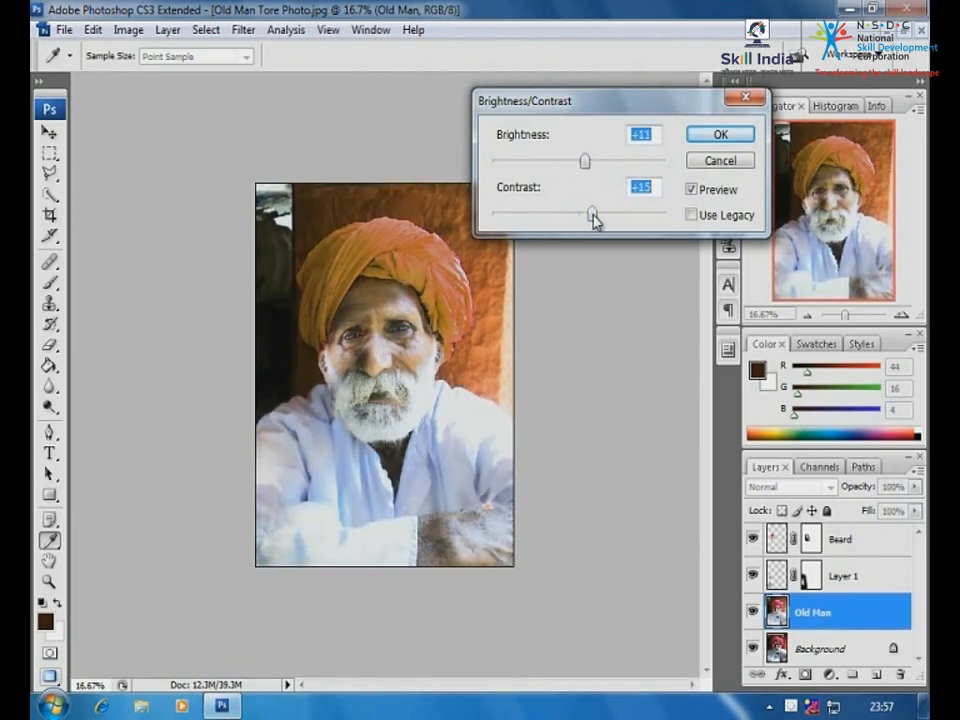
pyautogui.moveTo(585, 165)
pyautogui.mouseDown()
pyautogui.moveTo(561, 165)
pyautogui.moveTo(591, 170)
pyautogui.mouseUp()
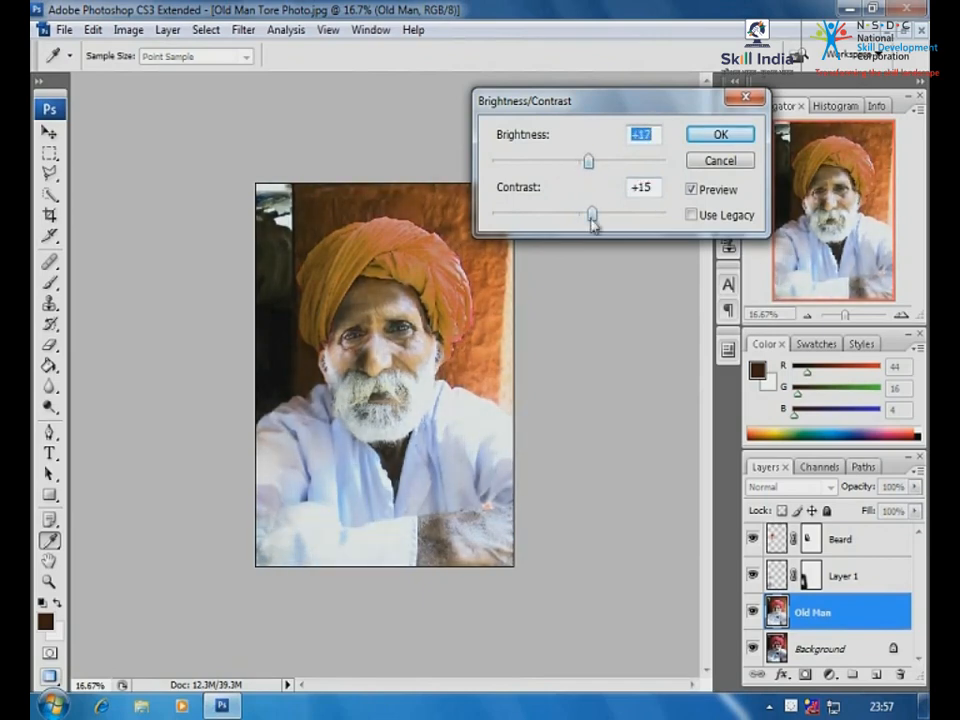
pyautogui.moveTo(591, 220); pyautogui.dragTo(573, 220)
pyautogui.click(717, 135)
pyautogui.press('v')
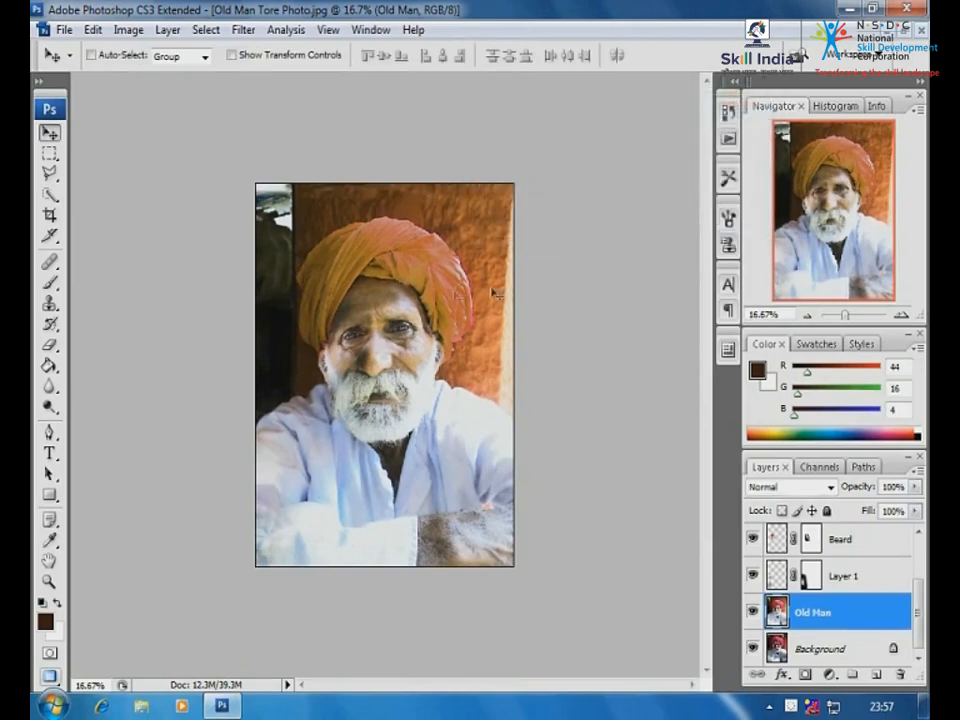
# Select all layers from Turban down to Old Man and create a new layer group above them
pyautogui.moveTo(283, 203); pyautogui.dragTo(596, 523)
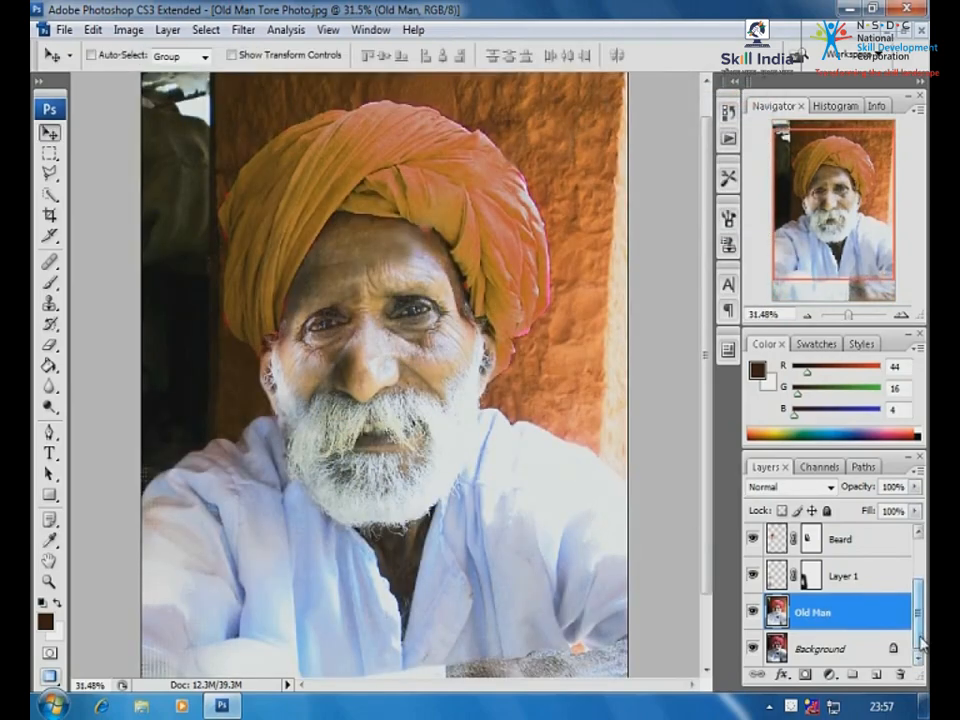
pyautogui.scroll(2, 918, 640)
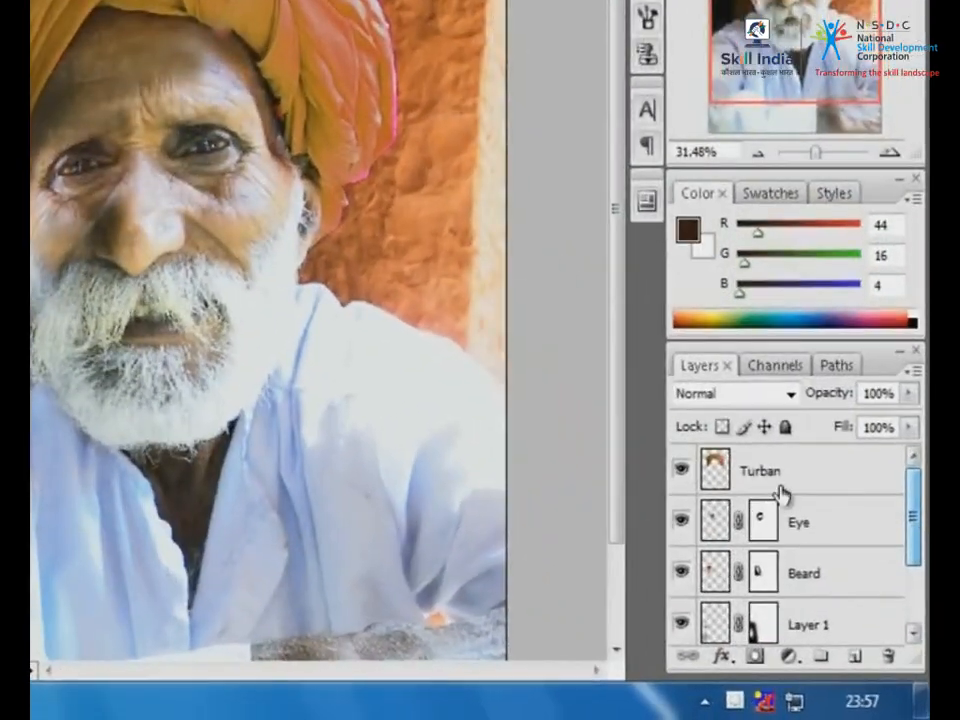
pyautogui.click(822, 552)
pyautogui.moveTo(915, 499); pyautogui.dragTo(915, 574)
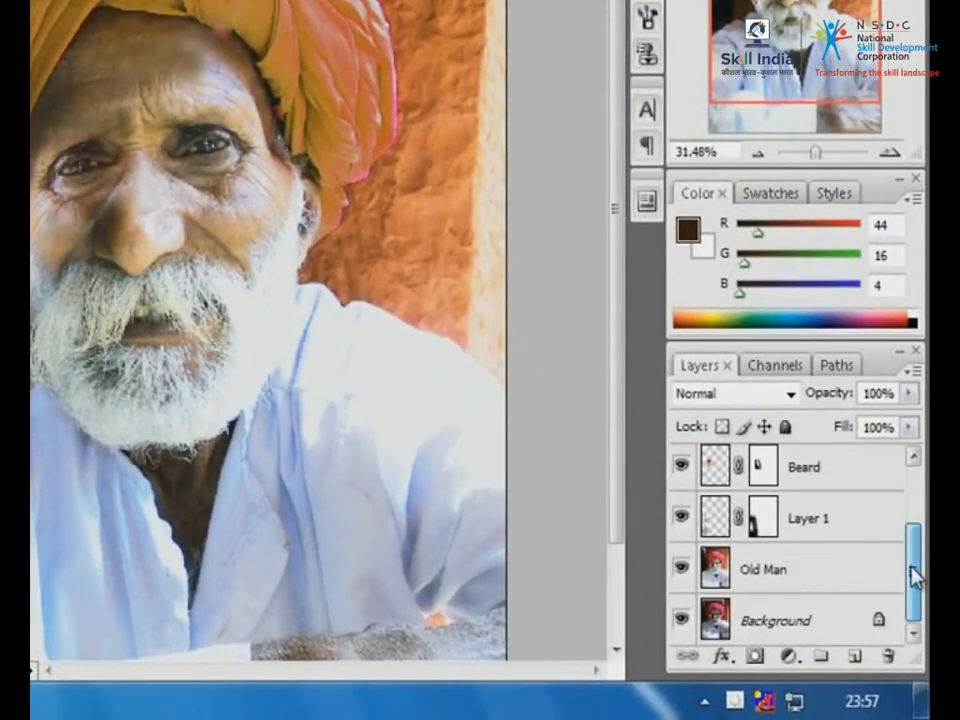
pyautogui.keyDown('shift'); pyautogui.click(793, 573); pyautogui.keyUp('shift')
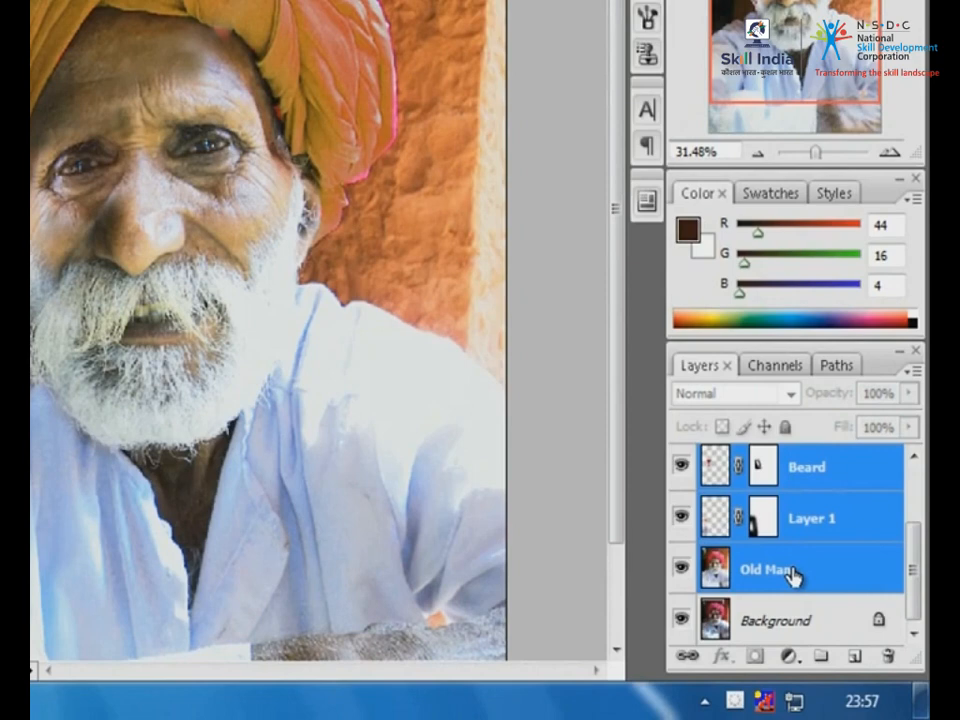
pyautogui.click(822, 656)
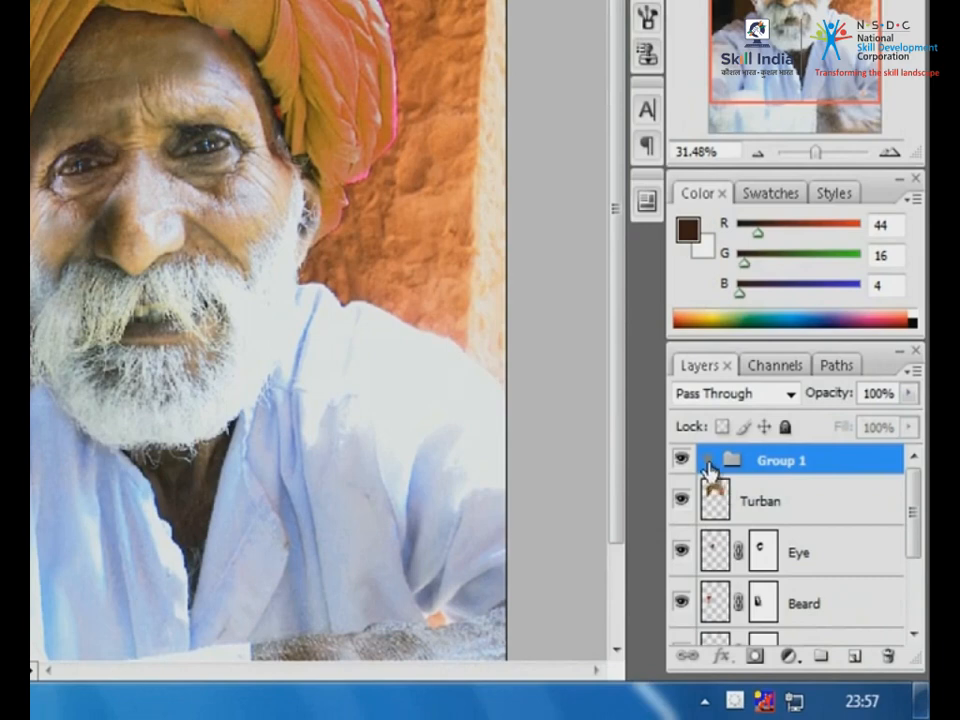
# Move the layers from Turban down to Old Man into Group 1 and collapse the group
pyautogui.click(760, 501)
pyautogui.scroll(-3, 797, 556)
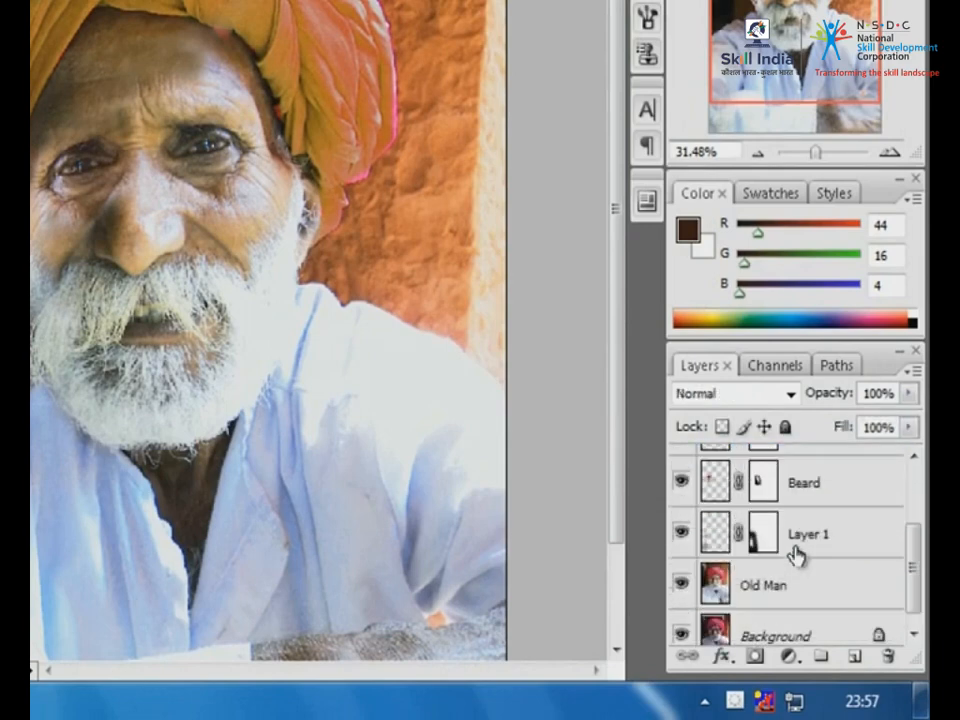
pyautogui.keyDown('shift'); pyautogui.click(789, 583); pyautogui.keyUp('shift')
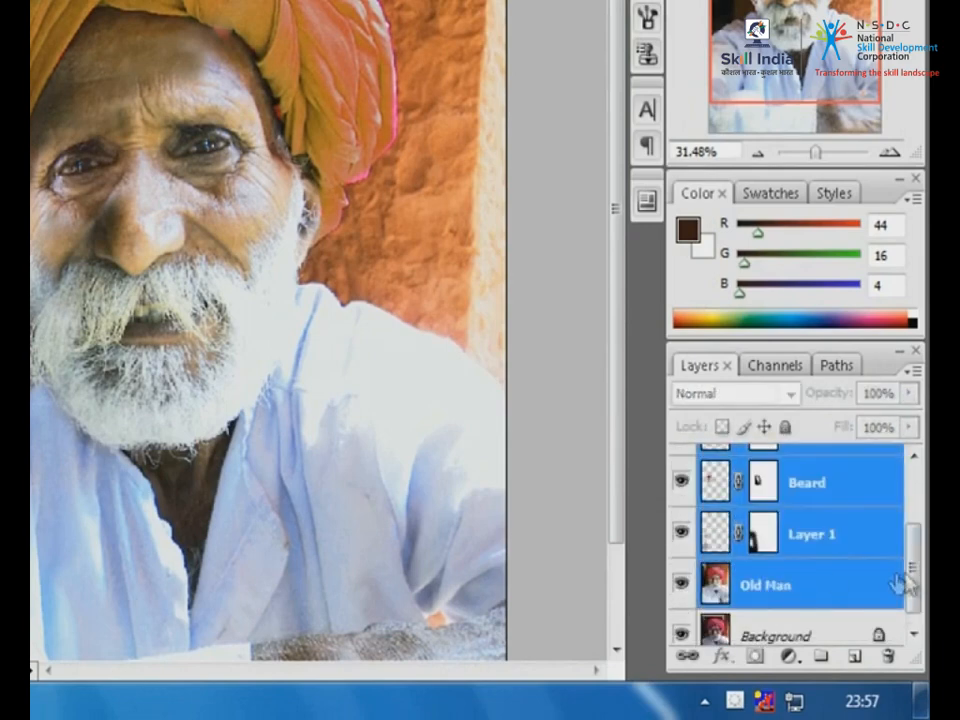
pyautogui.moveTo(916, 588); pyautogui.dragTo(917, 506)
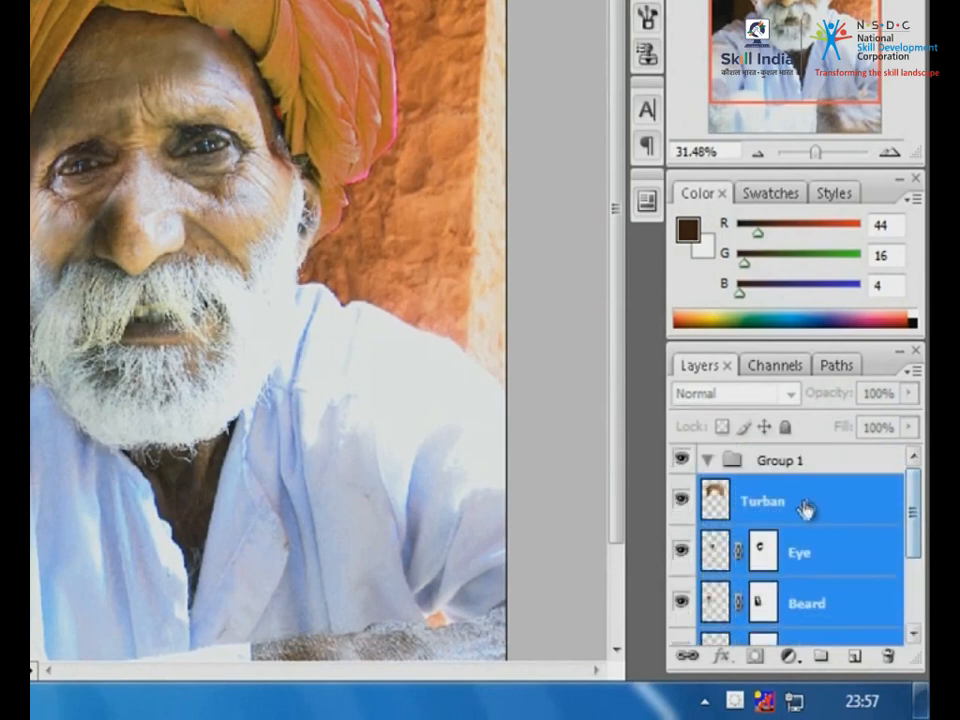
pyautogui.moveTo(806, 510); pyautogui.dragTo(793, 463)
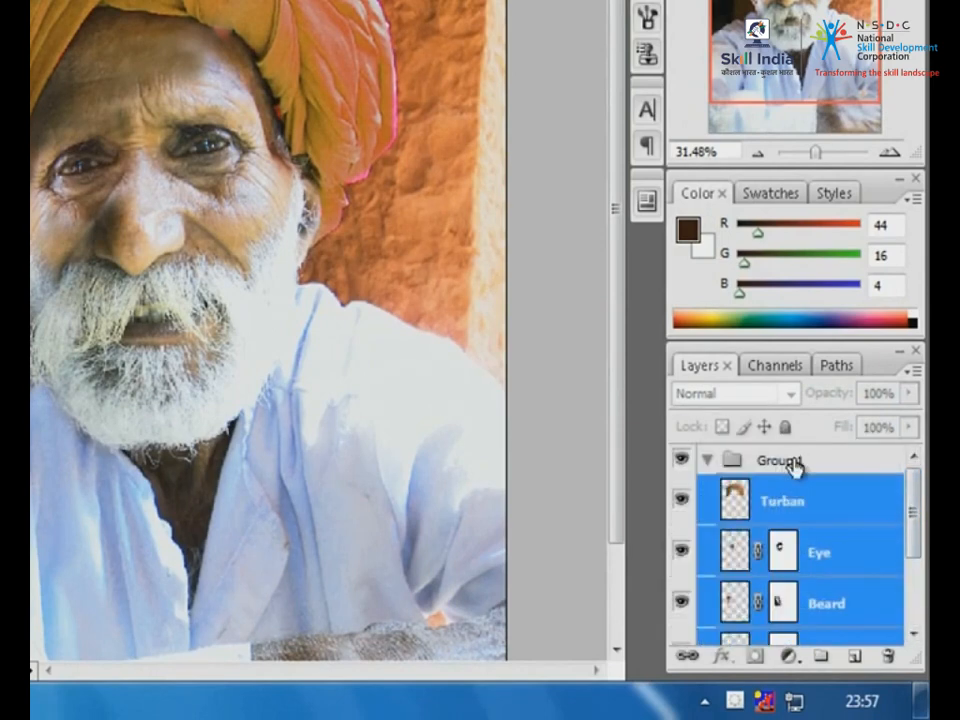
pyautogui.click(707, 459)
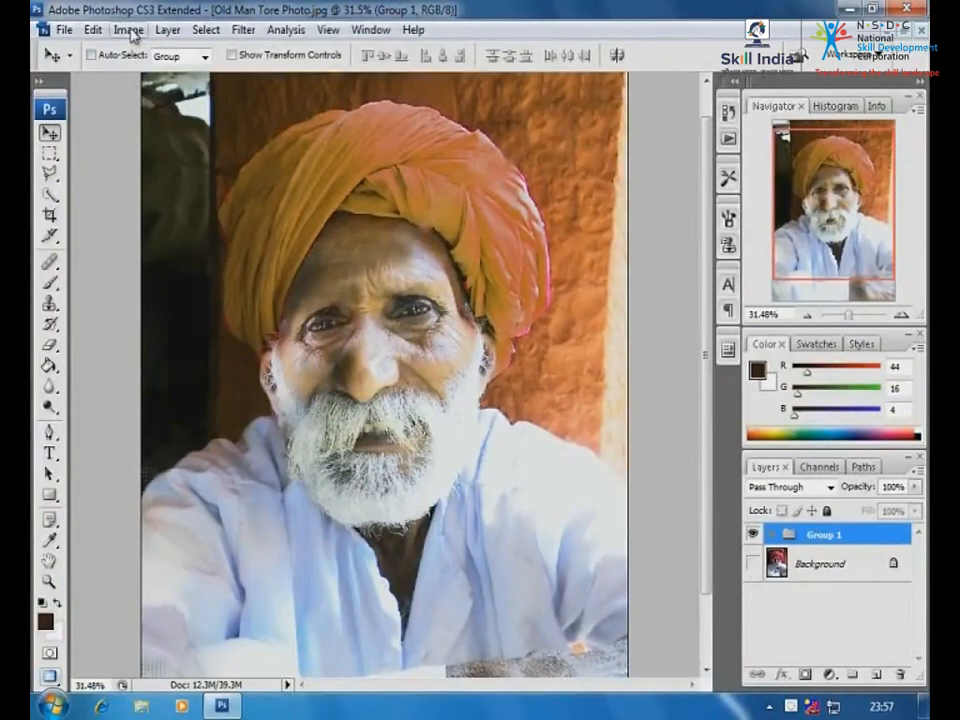
# Try merging Group 1 into a single layer and undo the merge
pyautogui.click(168, 30)
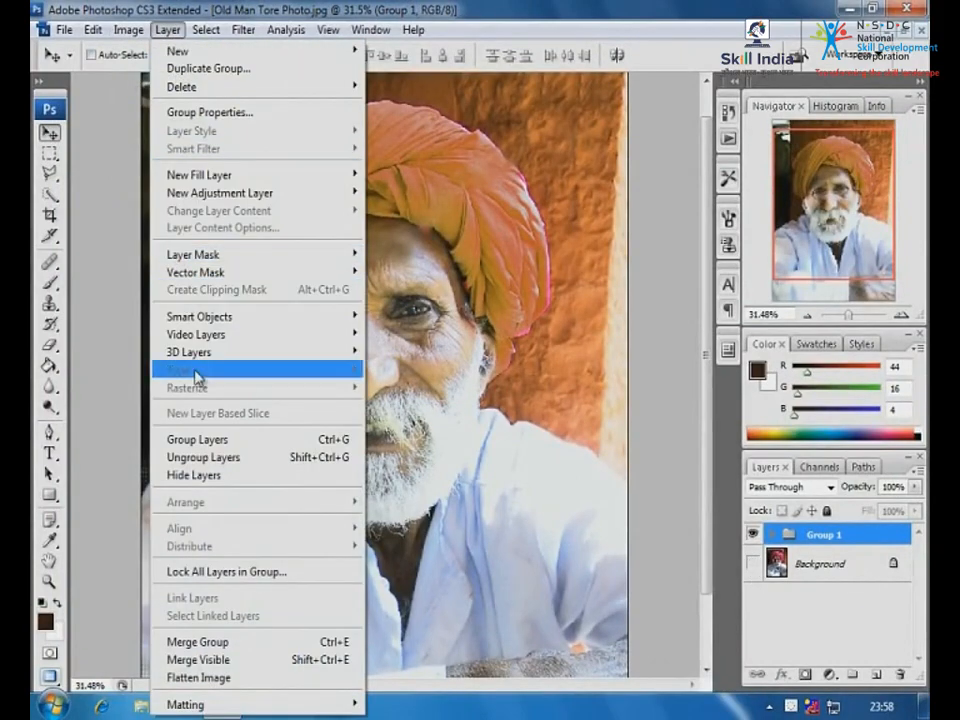
pyautogui.click(216, 645)
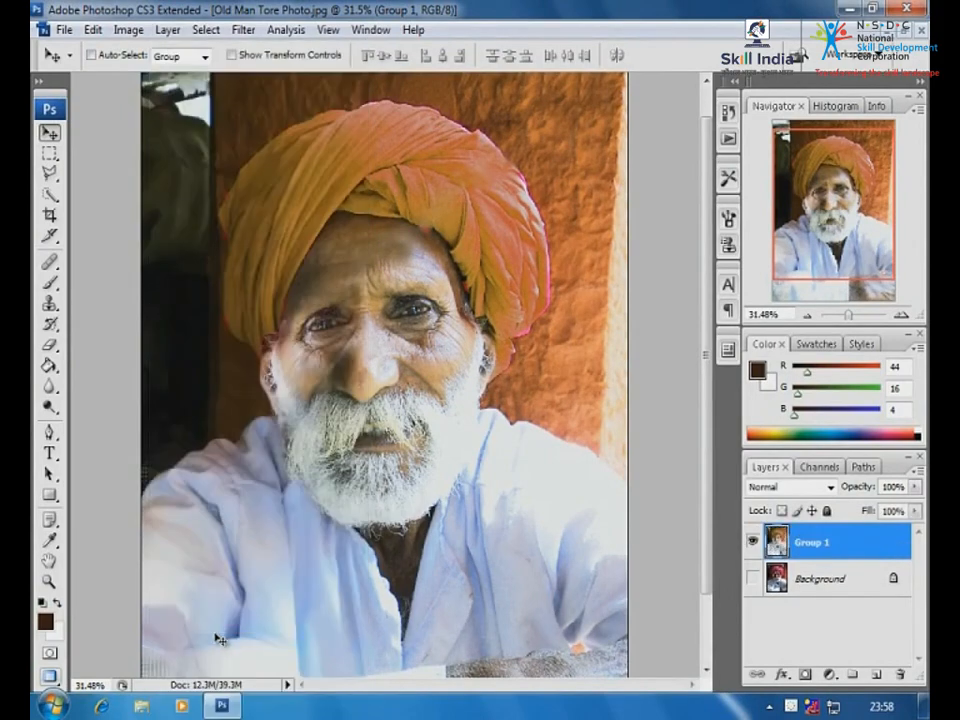
pyautogui.hotkey('ctrl', 'z')
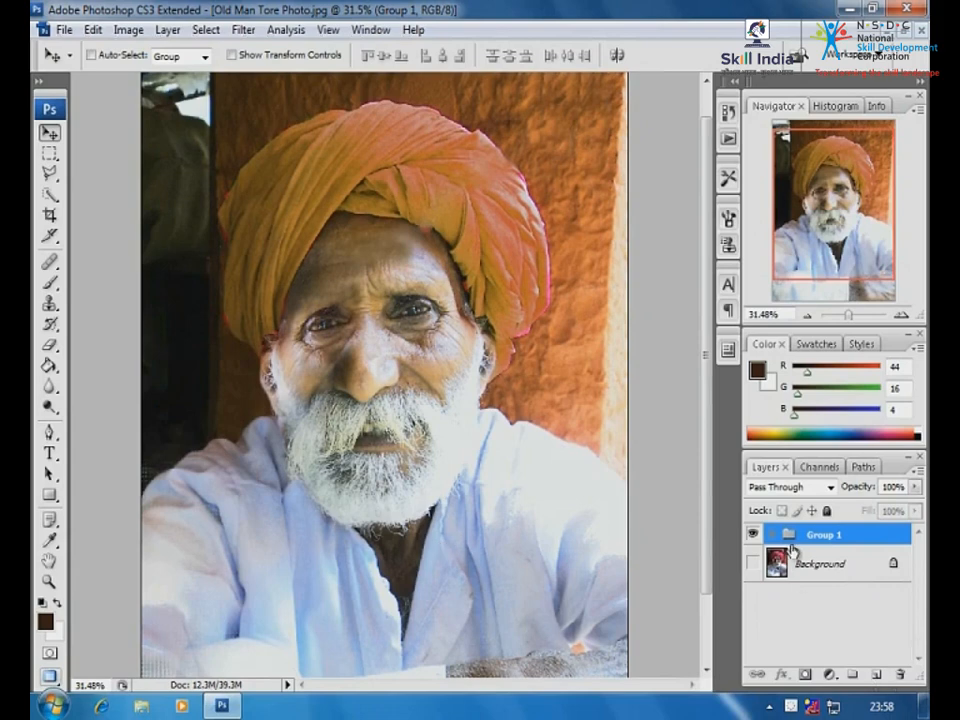
# Merge Group 1 with all its retouching layers into one layer
pyautogui.moveTo(321, 176); pyautogui.dragTo(540, 366)
pyautogui.keyDown('ctrl'); pyautogui.click(380, 365); pyautogui.keyUp('ctrl')
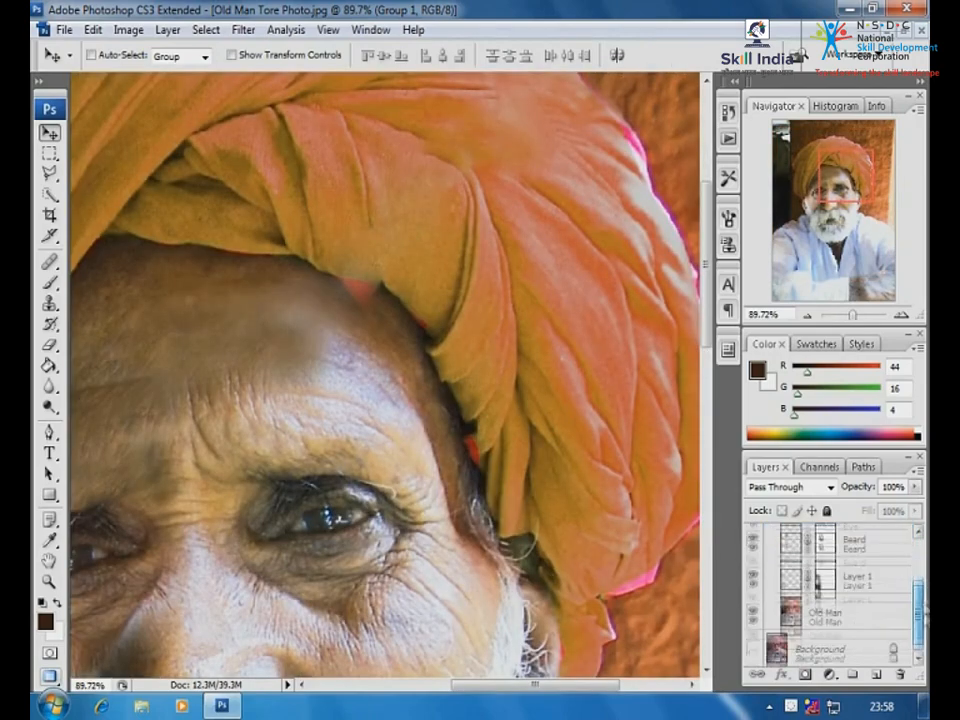
pyautogui.scroll(2, 830, 580)
pyautogui.scroll(-2, 830, 580)
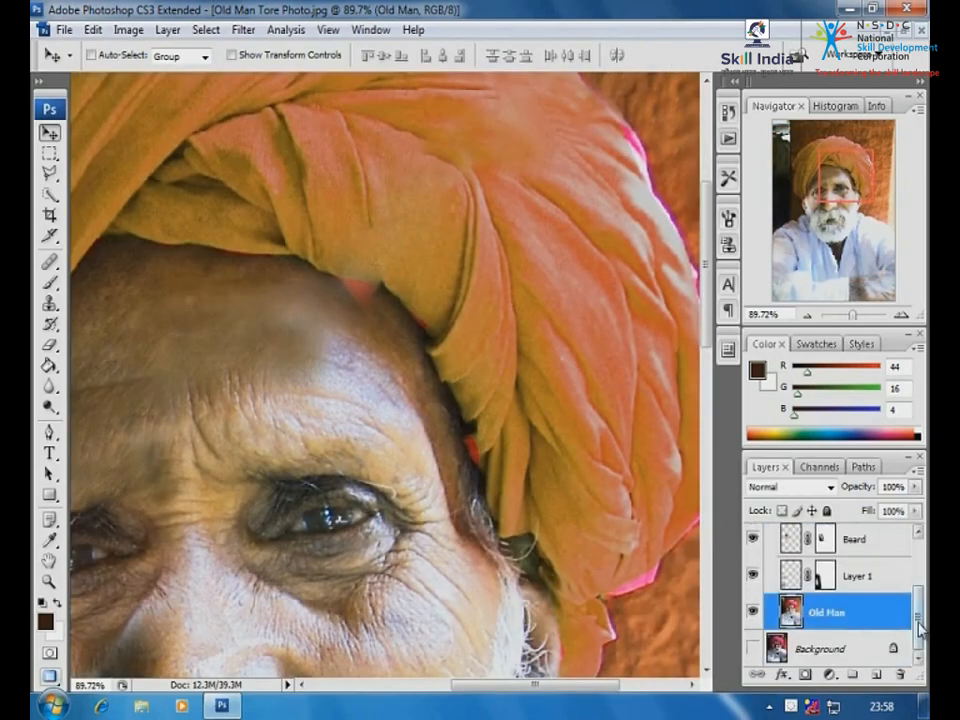
pyautogui.click(771, 540)
pyautogui.click(916, 468)
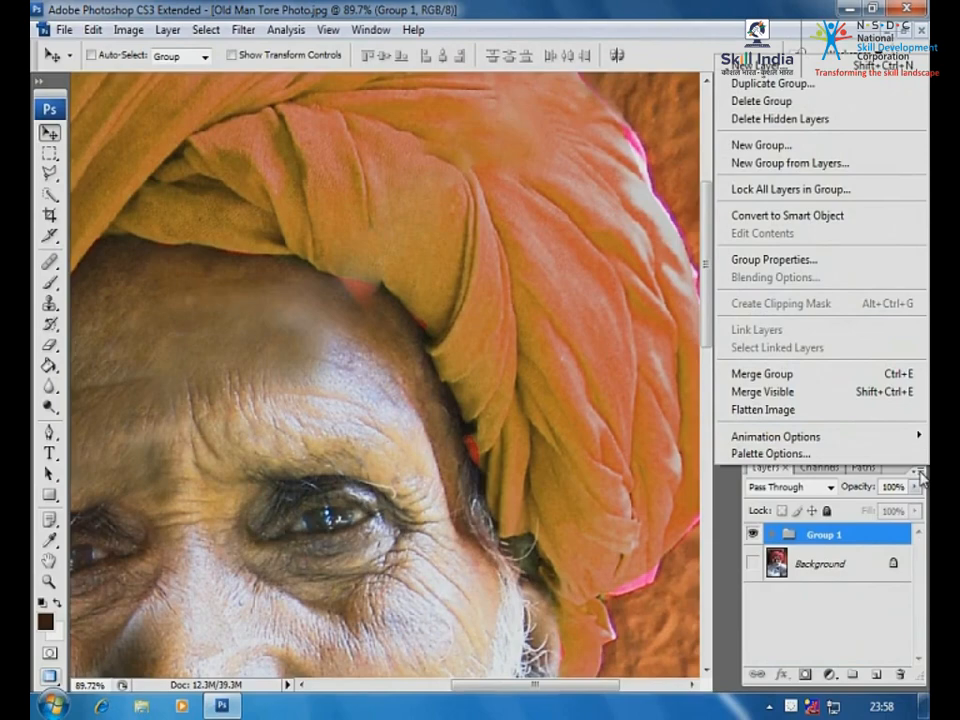
pyautogui.click(790, 374)
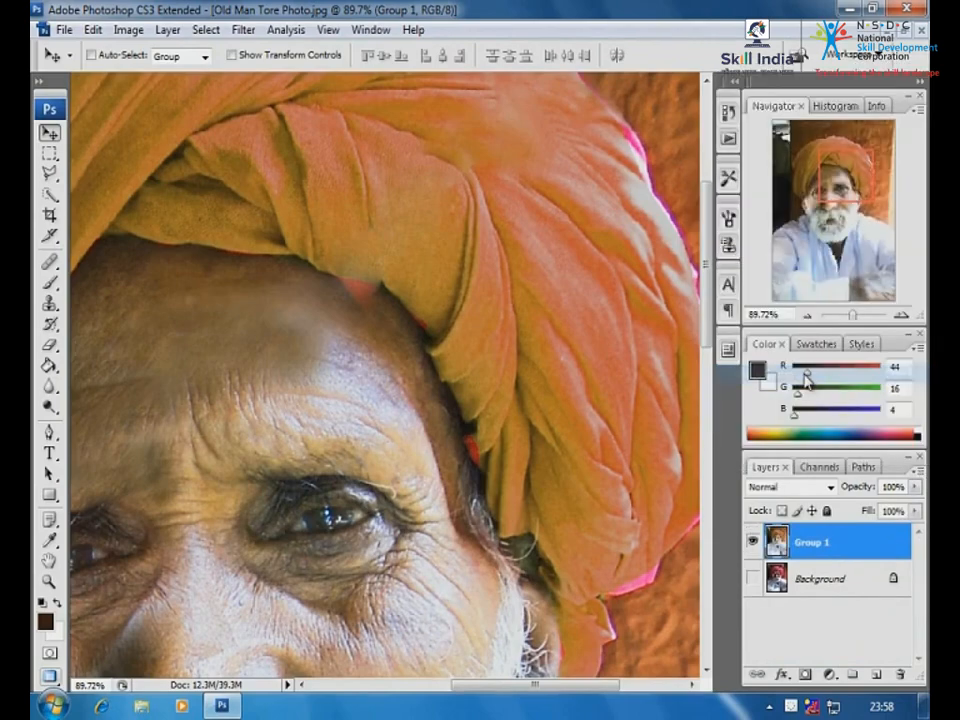
# Cover the red patches along the turban's lower edge with nearby forehead skin using the Clone Stamp at brush size 30
pyautogui.hotkey('ctrl', '-')
pyautogui.hotkey('ctrl', '-')
pyautogui.moveTo(436, 404); pyautogui.dragTo(390, 307)
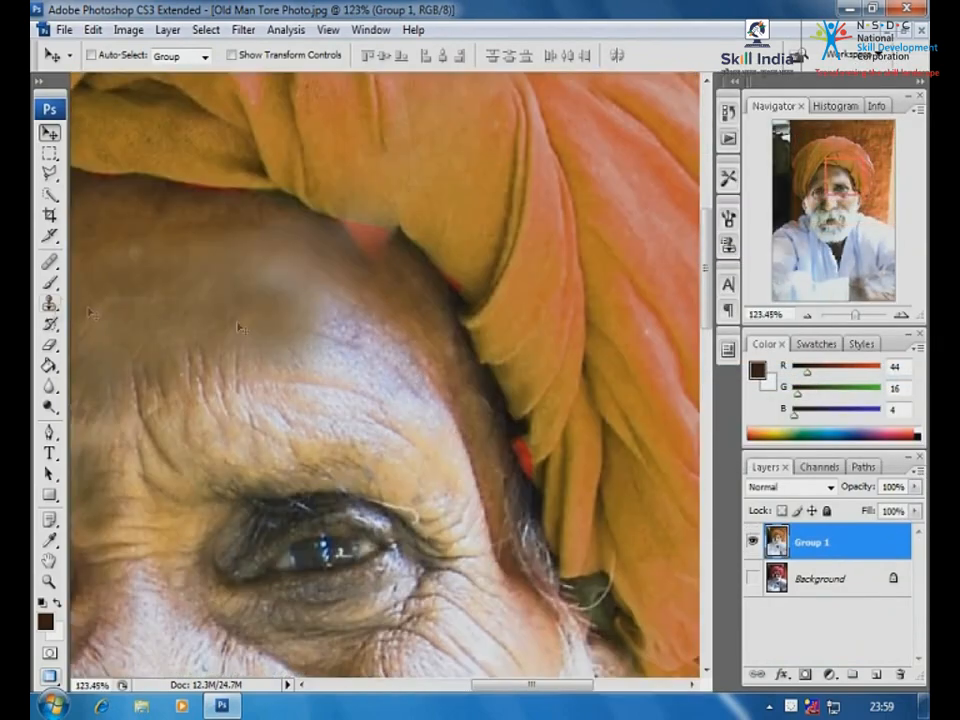
pyautogui.press('s')
pyautogui.scroll(2, 403, 274)
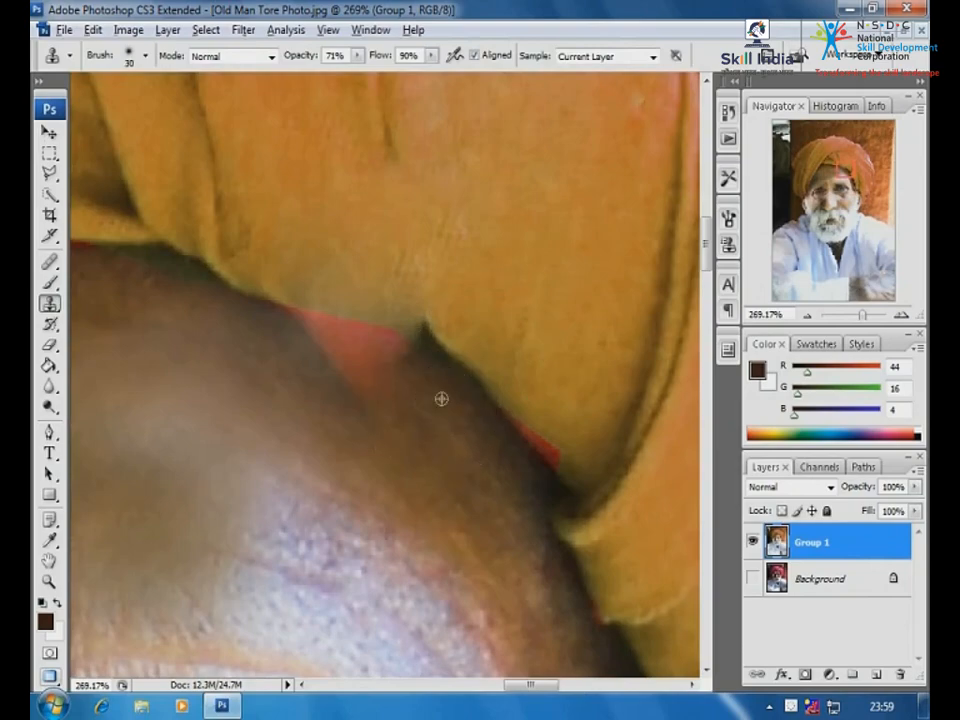
pyautogui.keyDown('alt'); pyautogui.click(441, 399); pyautogui.keyUp('alt')
pyautogui.moveTo(385, 362)
pyautogui.mouseDown()
pyautogui.moveTo(280, 327)
pyautogui.moveTo(360, 378)
pyautogui.moveTo(300, 380)
pyautogui.moveTo(321, 343)
pyautogui.mouseUp()
pyautogui.keyDown('alt'); pyautogui.click(300, 384); pyautogui.keyUp('alt')
pyautogui.moveTo(514, 436); pyautogui.dragTo(532, 420)
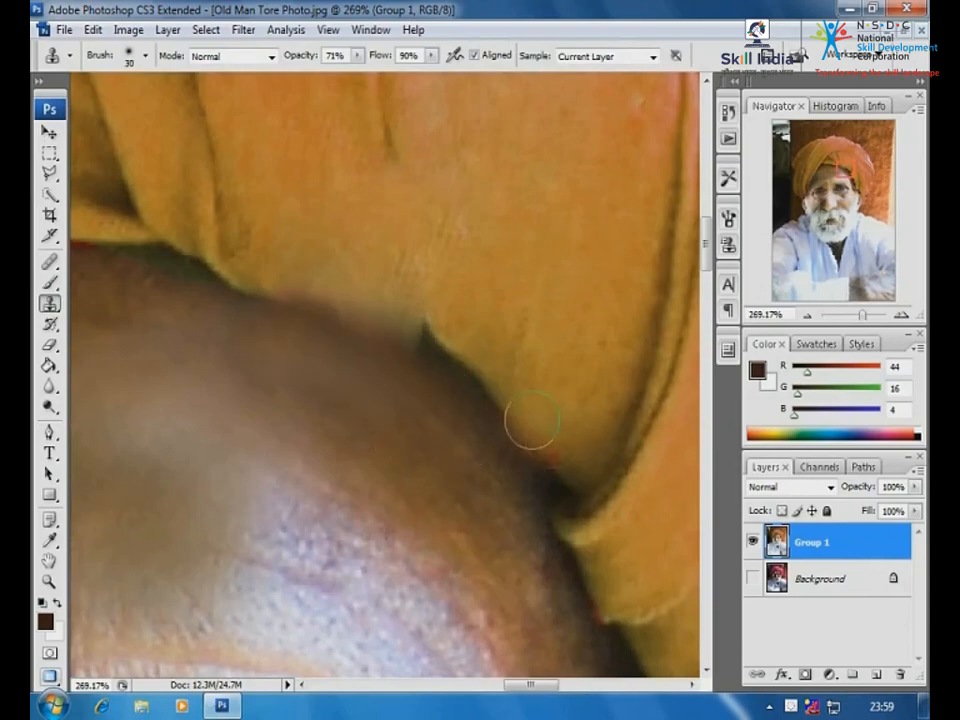
# Set the Clone Stamp to brush size 90 and 40% flow
pyautogui.scroll(-4, 246, 302)
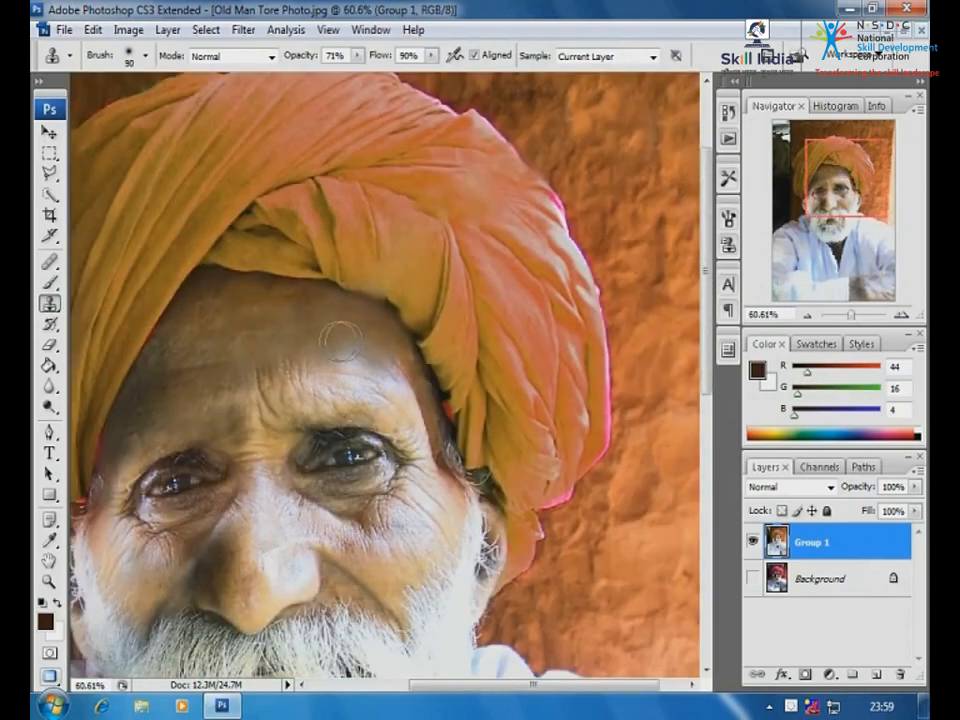
pyautogui.scroll(-1, 355, 348)
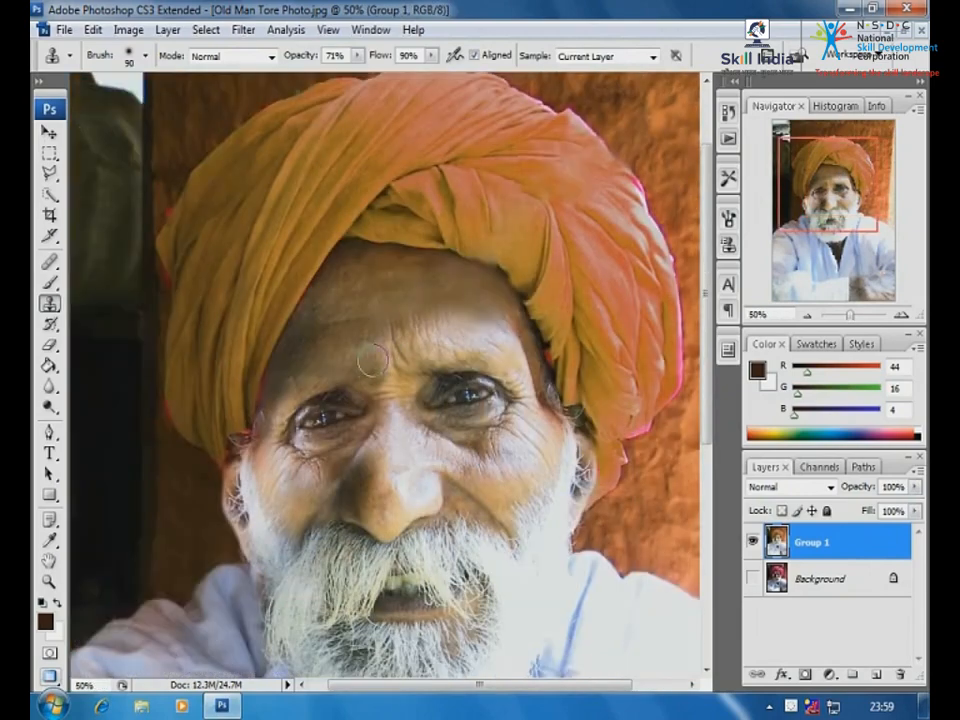
pyautogui.scroll(-1, 372, 360)
pyautogui.scroll(3, 368, 444)
pyautogui.click(431, 56)
pyautogui.moveTo(434, 73); pyautogui.dragTo(387, 74)
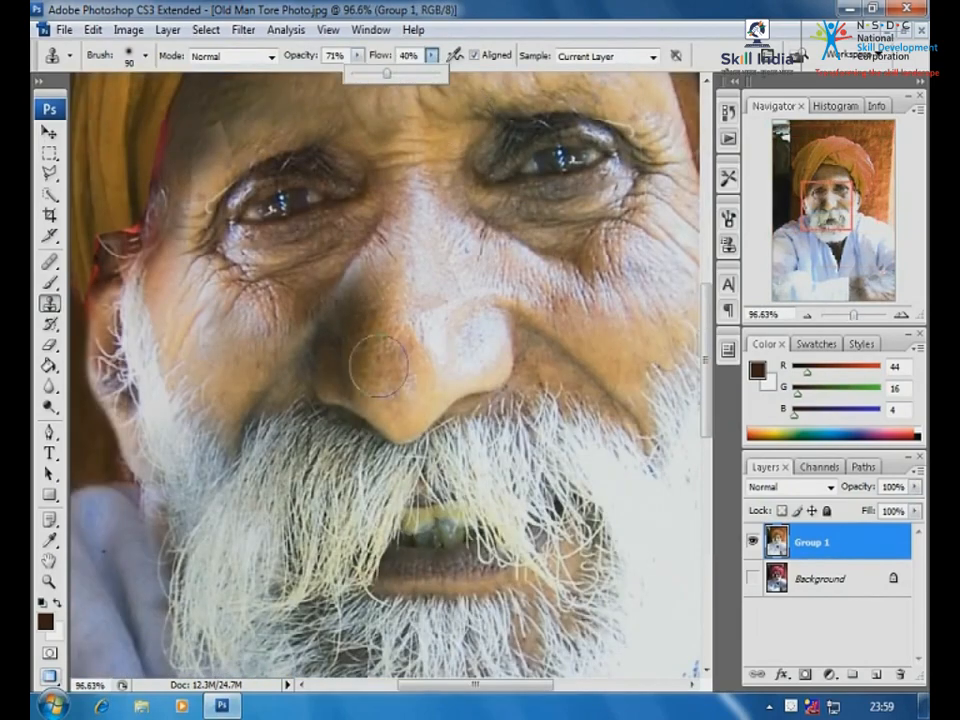
pyautogui.scroll(-2, 330, 336)
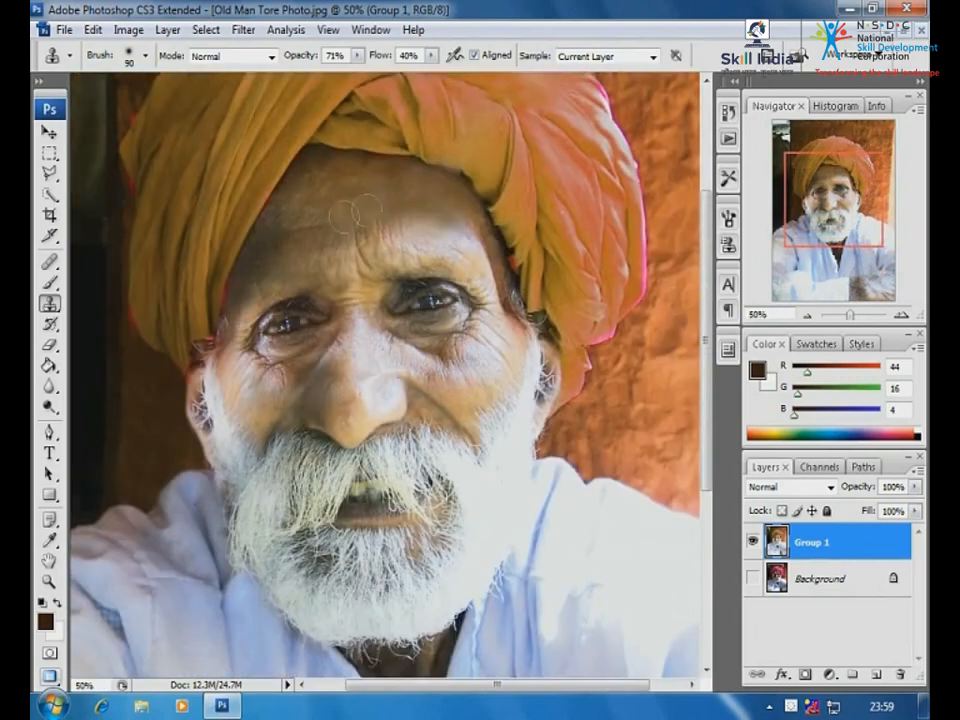
pyautogui.scroll(-2, 361, 258)
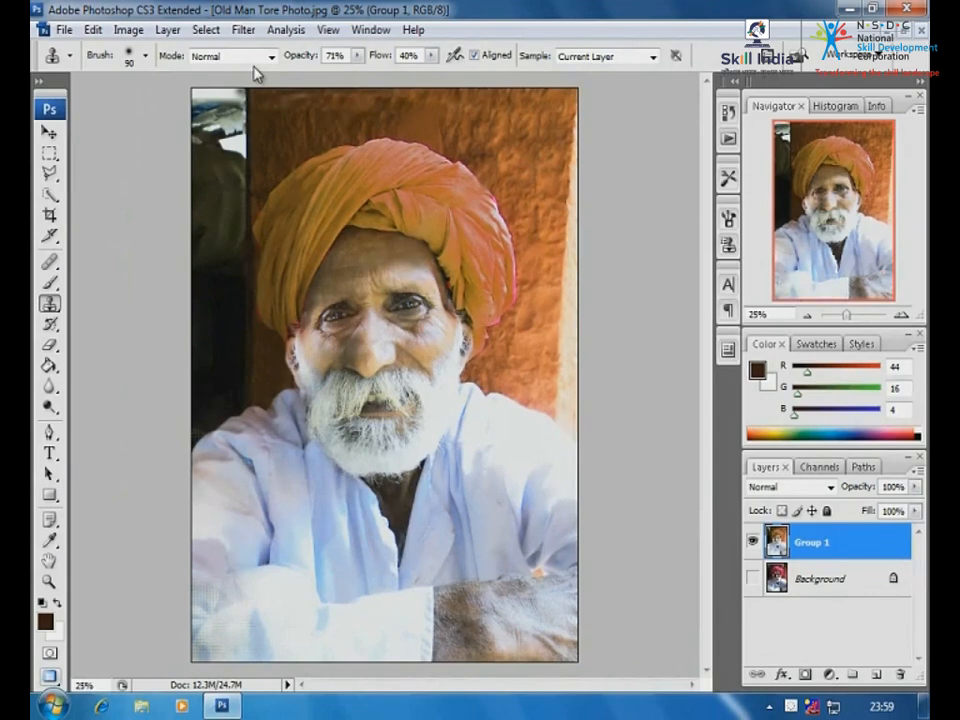
# Start the Reduce Noise filter on Group 1 in Advanced mode and set the blue channel's strength to 10
pyautogui.click(245, 30)
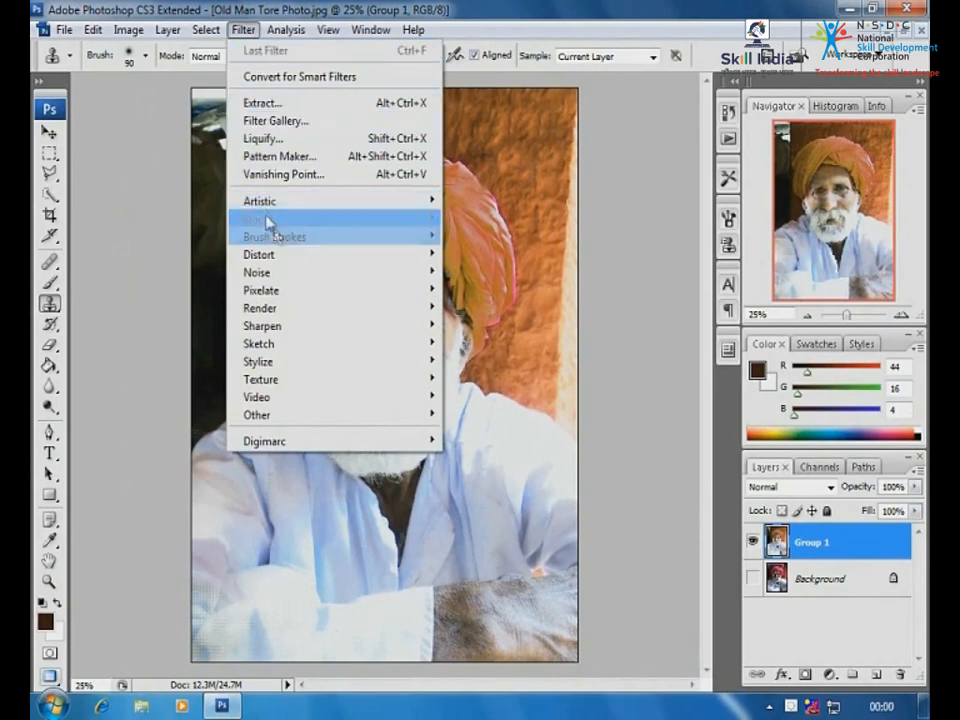
pyautogui.moveTo(275, 278)
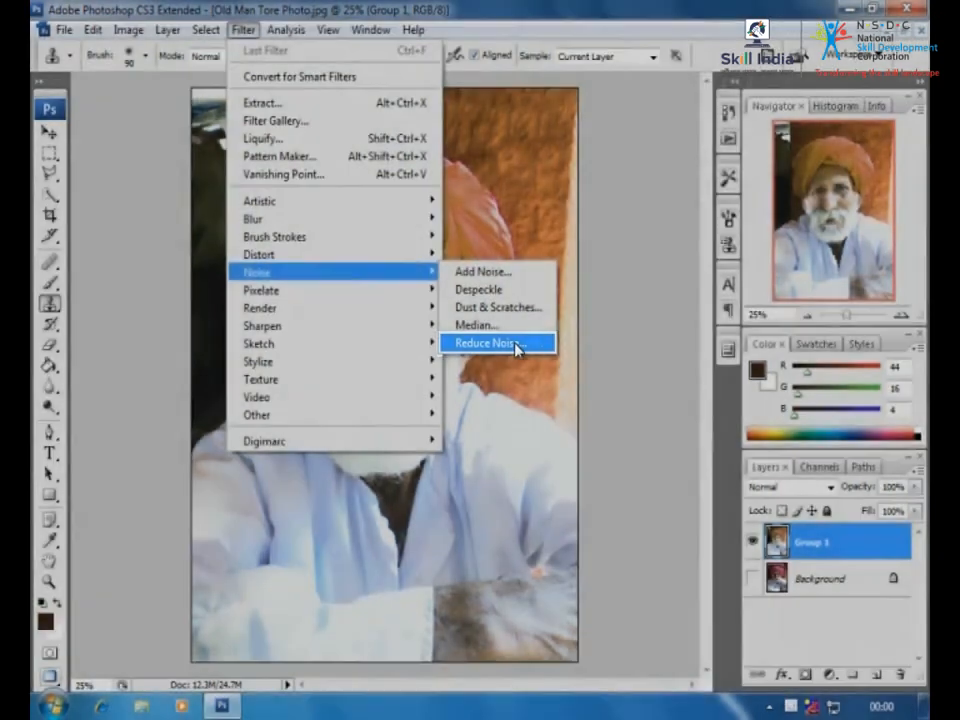
pyautogui.click(515, 343)
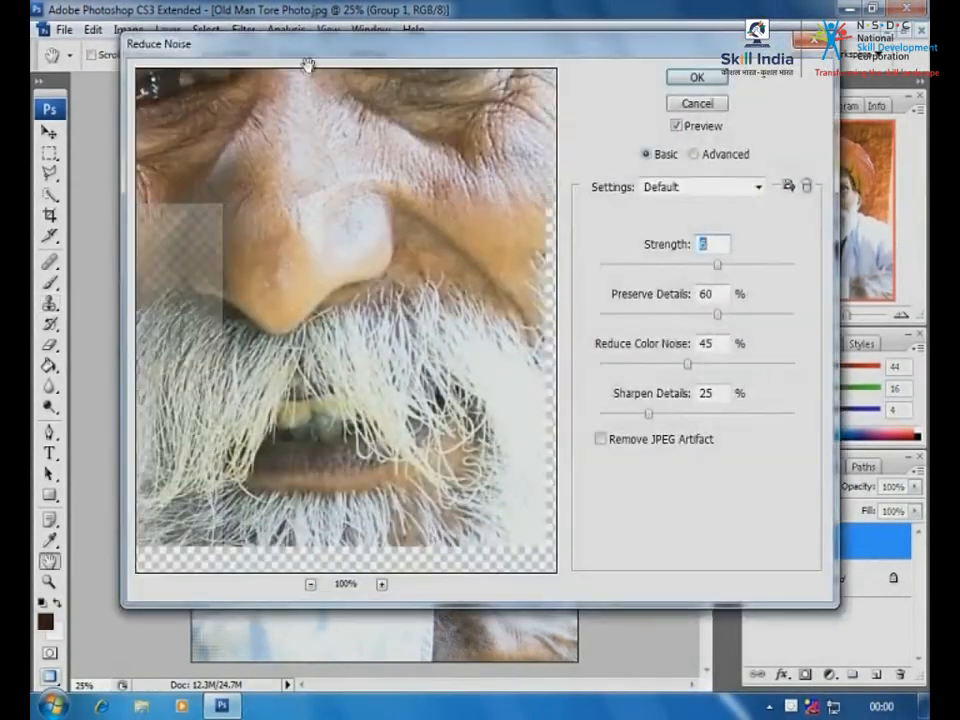
pyautogui.moveTo(306, 50); pyautogui.dragTo(374, 53)
pyautogui.click(754, 155)
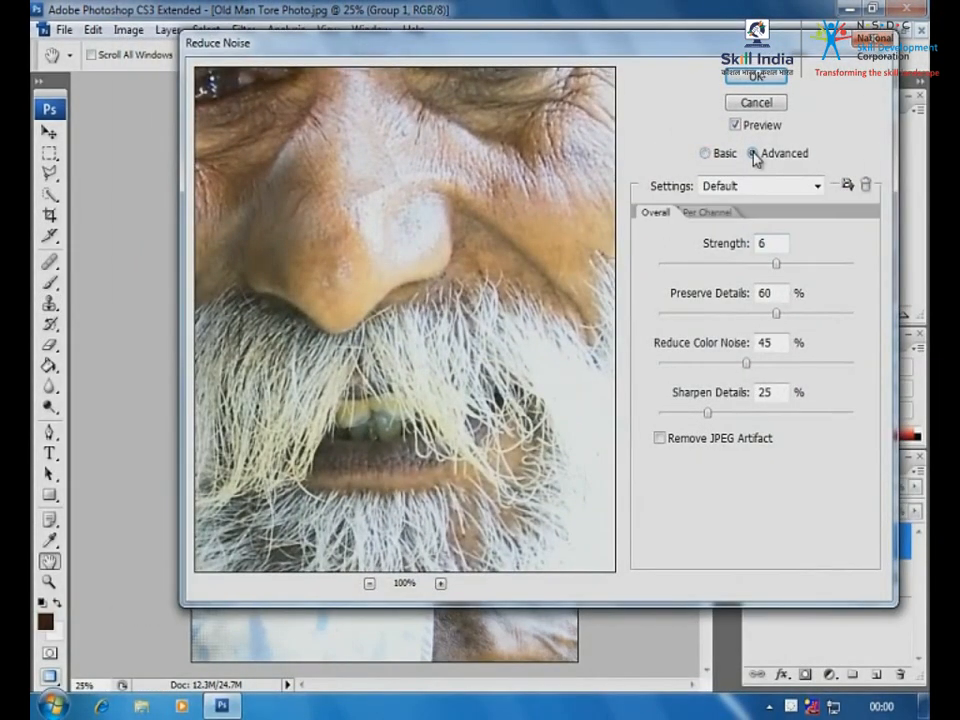
pyautogui.click(718, 213)
pyautogui.click(830, 448)
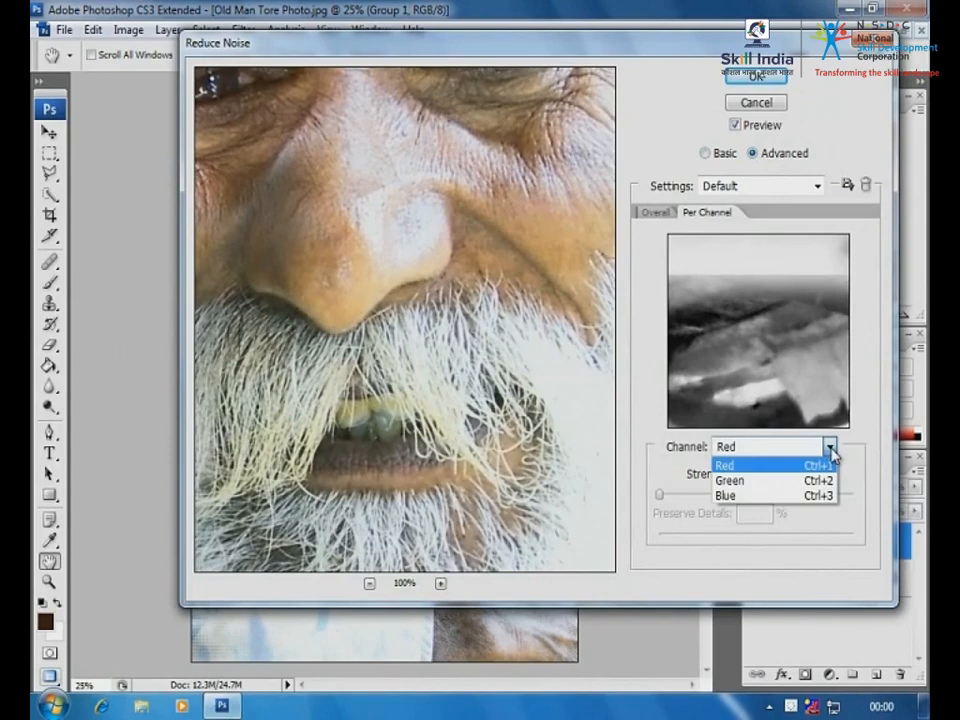
pyautogui.click(778, 496)
pyautogui.click(781, 497)
pyautogui.moveTo(782, 502); pyautogui.dragTo(852, 504)
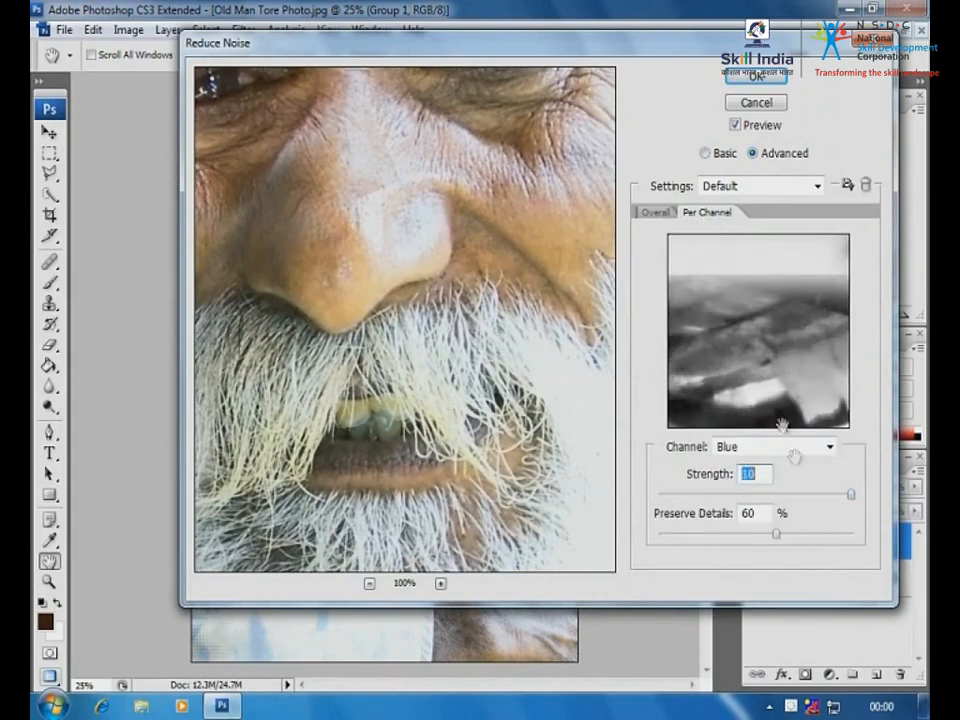
# Set the red channel's noise reduction to strength 9 with Preserve Details at 12%
pyautogui.click(830, 447)
pyautogui.click(752, 467)
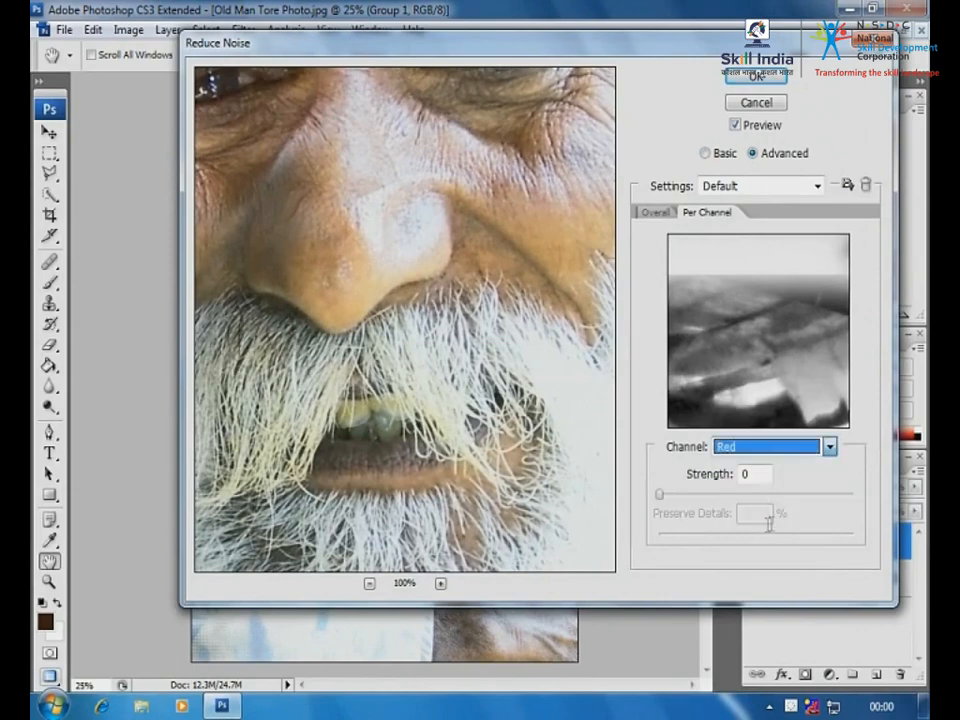
pyautogui.moveTo(662, 503); pyautogui.dragTo(757, 495)
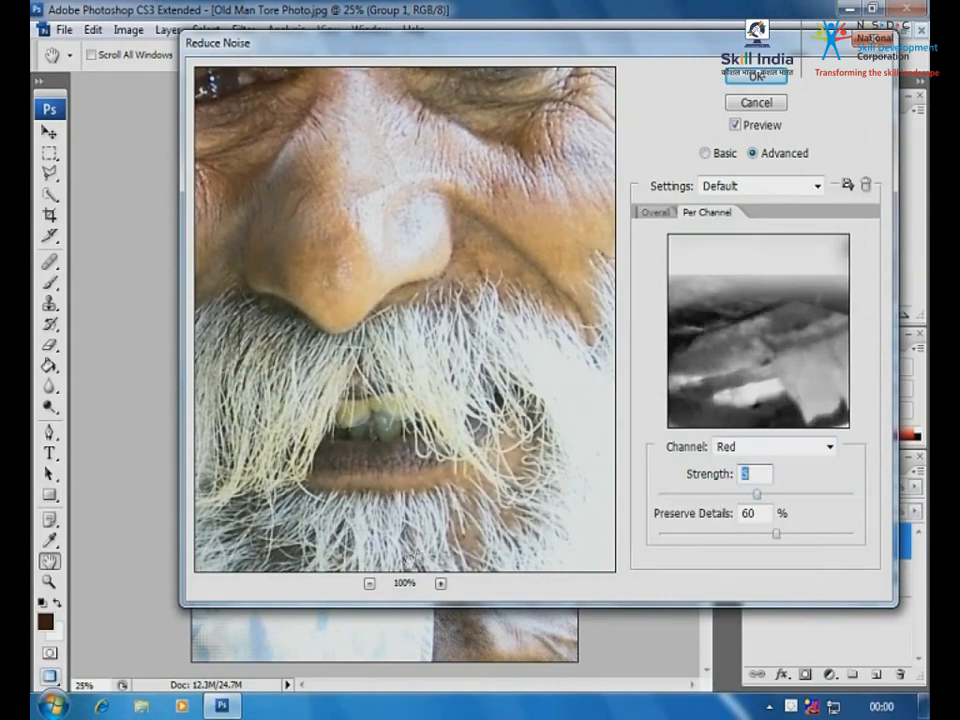
pyautogui.click(369, 584)
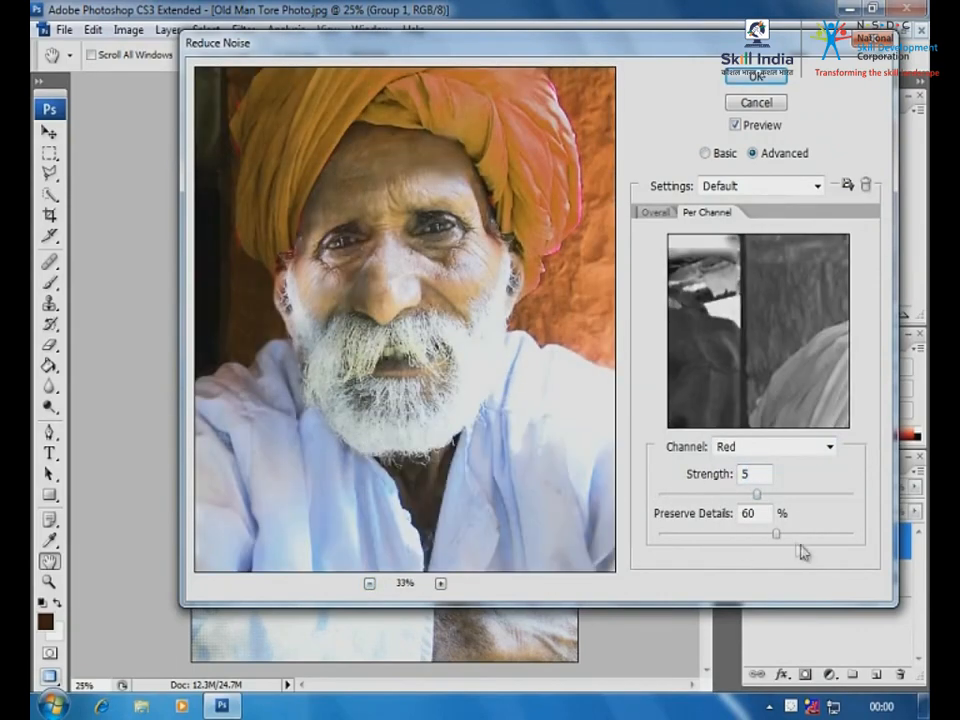
pyautogui.click(819, 535)
pyautogui.moveTo(819, 537); pyautogui.dragTo(685, 540)
pyautogui.moveTo(760, 494); pyautogui.dragTo(842, 497)
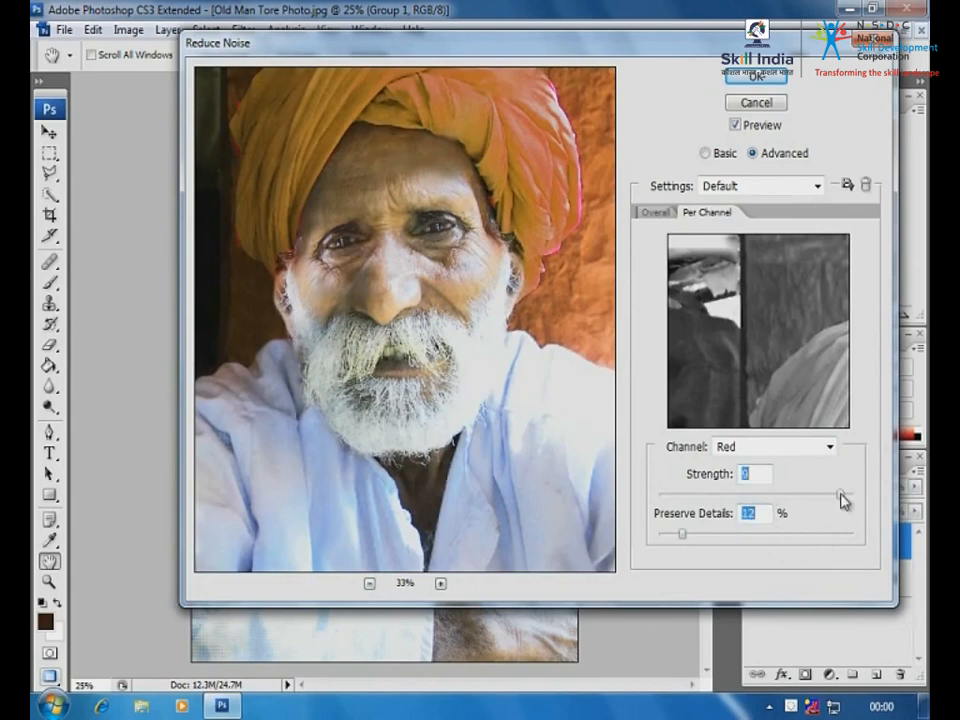
# Raise the green channel's strength to near its maximum, lower its Preserve Details almost to the minimum, and apply the noise reduction
pyautogui.click(832, 447)
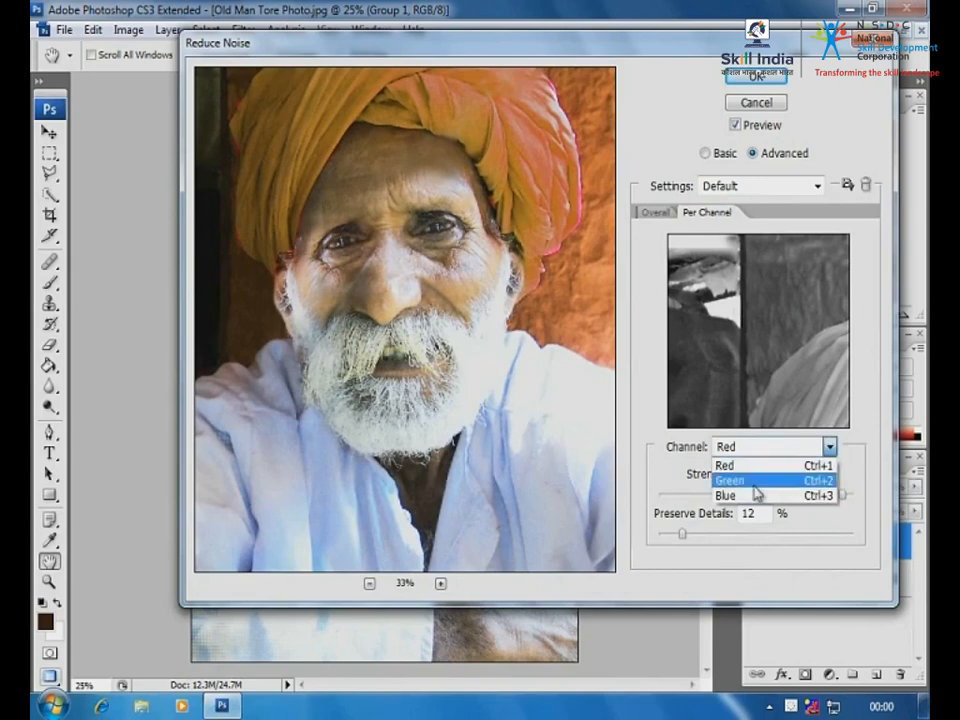
pyautogui.click(754, 480)
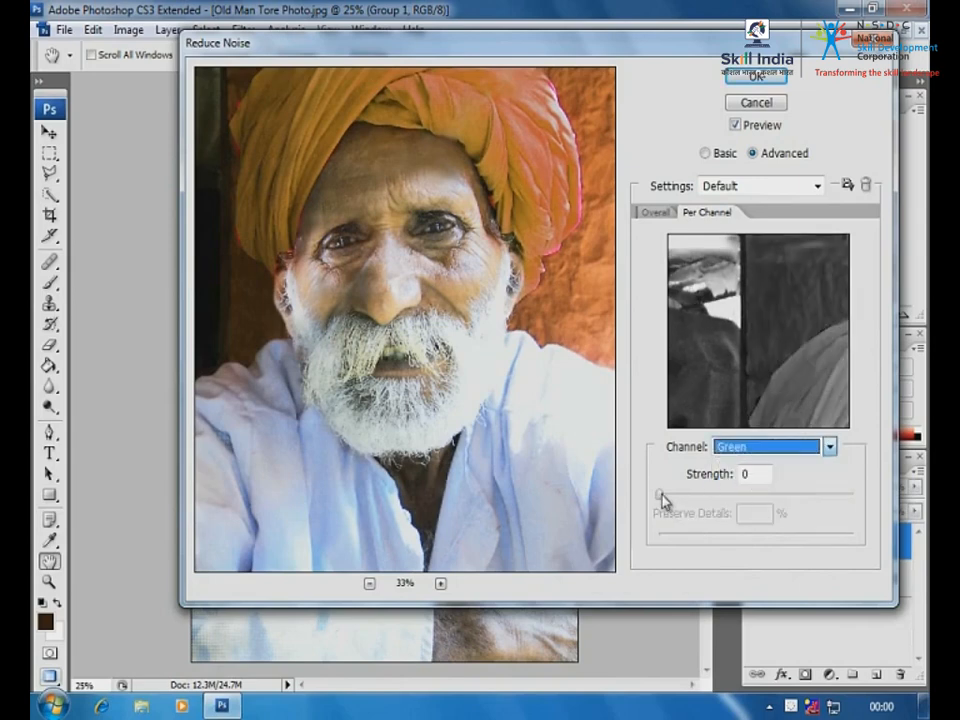
pyautogui.moveTo(661, 496); pyautogui.dragTo(849, 497)
pyautogui.moveTo(777, 535); pyautogui.dragTo(669, 538)
pyautogui.click(755, 82)
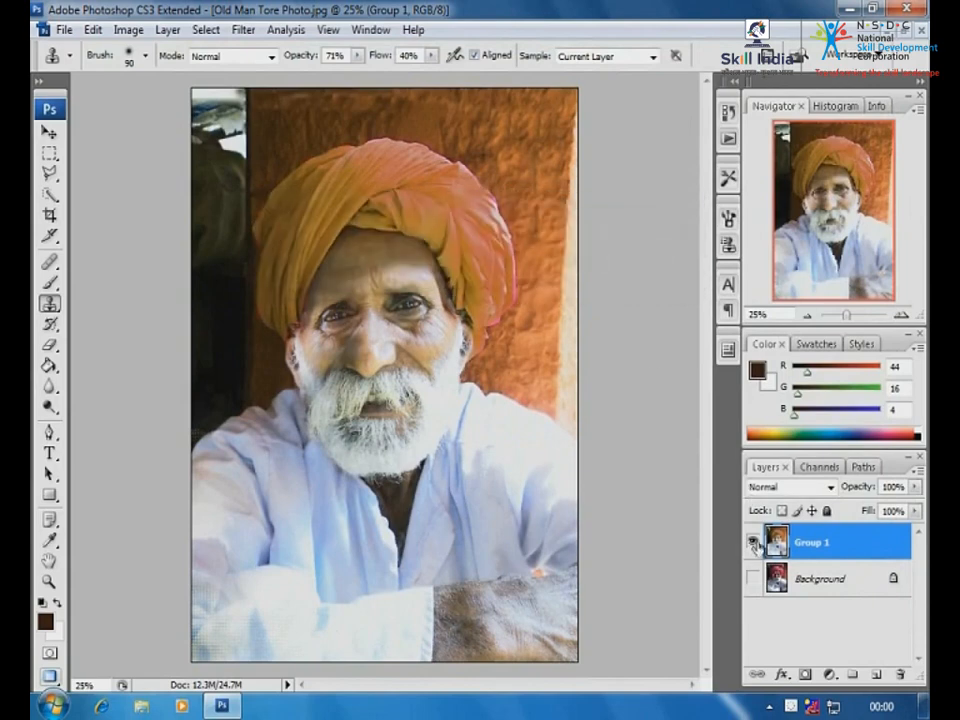
# Show the Background layer and toggle Group 1's visibility to compare the retouched portrait with the original
pyautogui.click(752, 578)
pyautogui.click(753, 542)
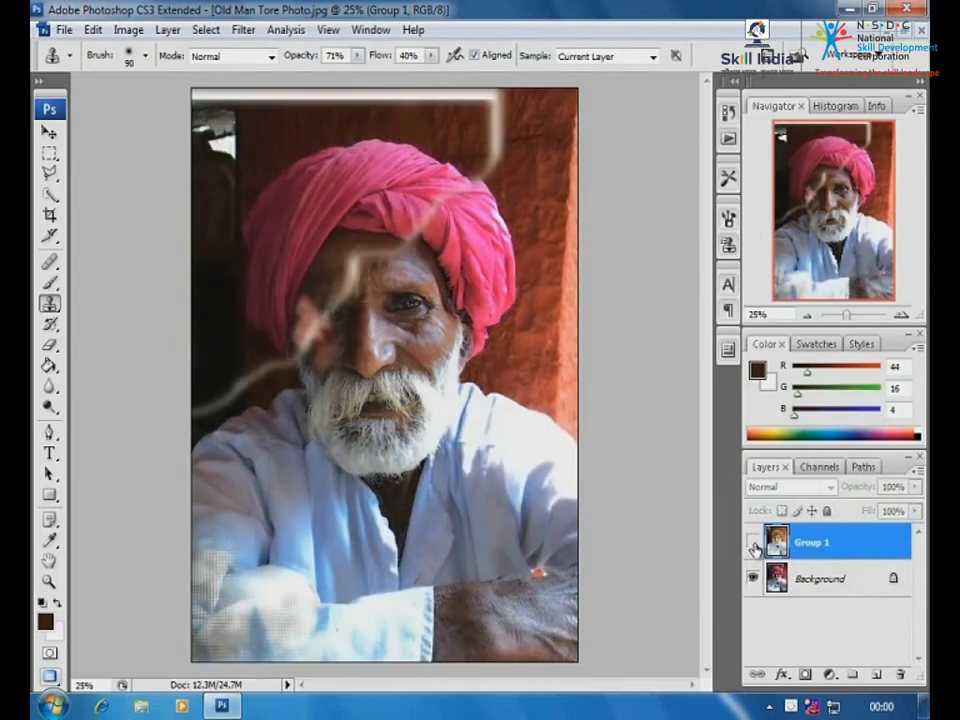
pyautogui.click(753, 542)
pyautogui.click(753, 542)
pyautogui.click(753, 542)
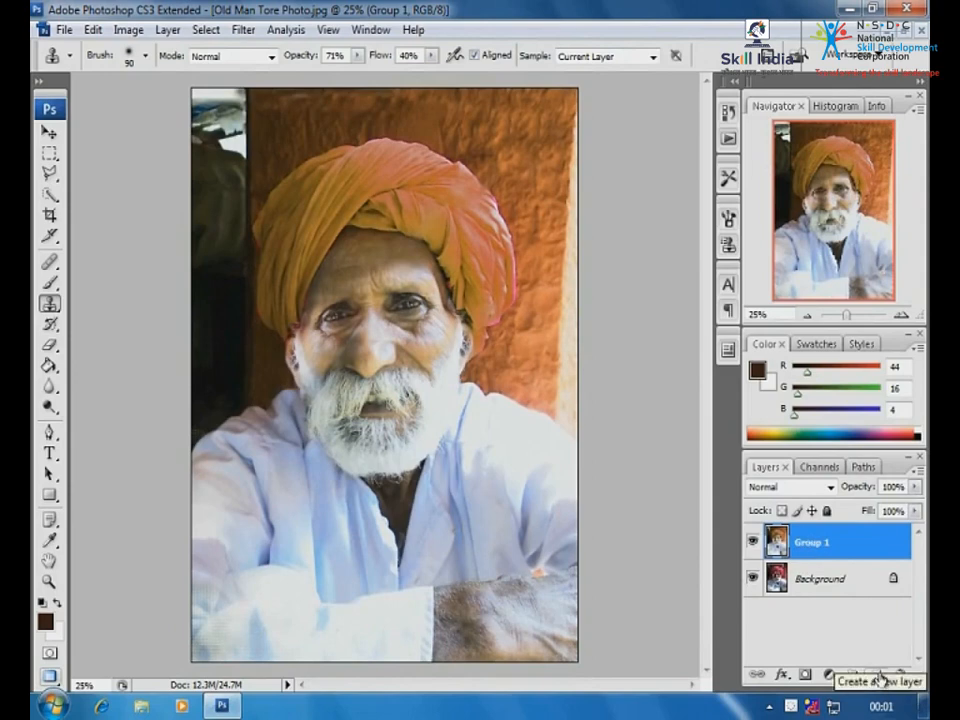
# Duplicate the Group 1 layer and apply a High Pass filter with a radius of 3.4 pixels to the copy
pyautogui.moveTo(797, 543); pyautogui.dragTo(877, 670)
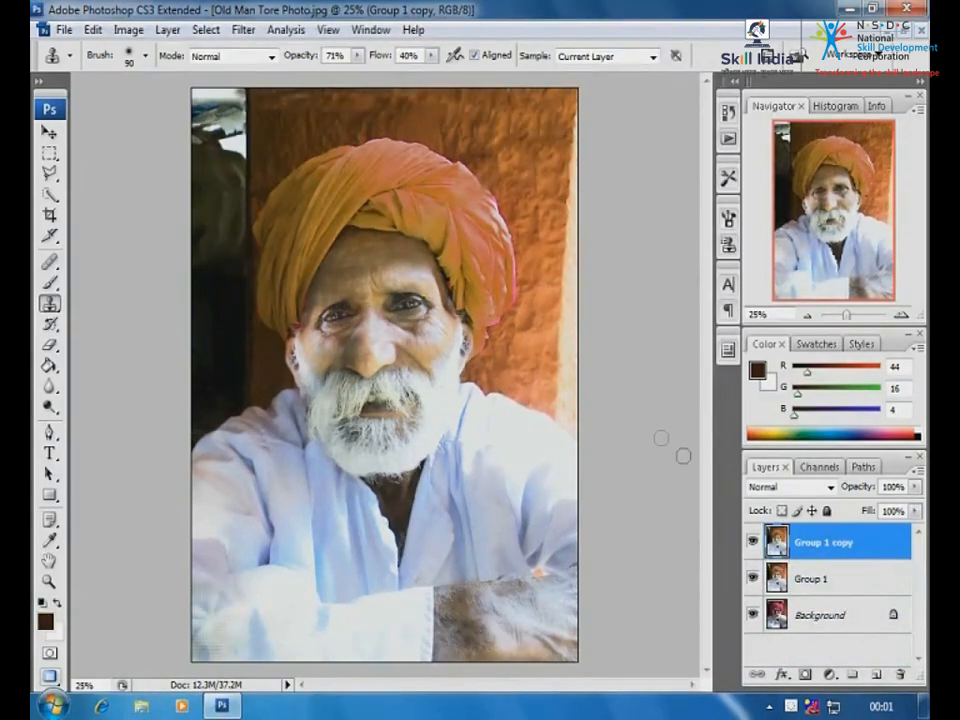
pyautogui.click(243, 30)
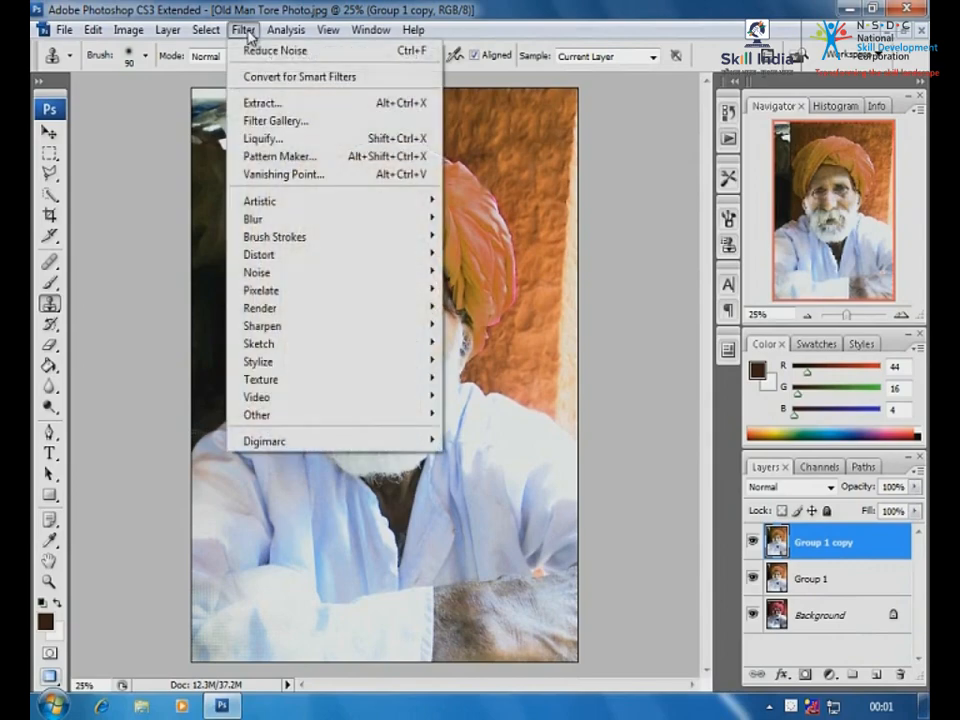
pyautogui.moveTo(273, 416)
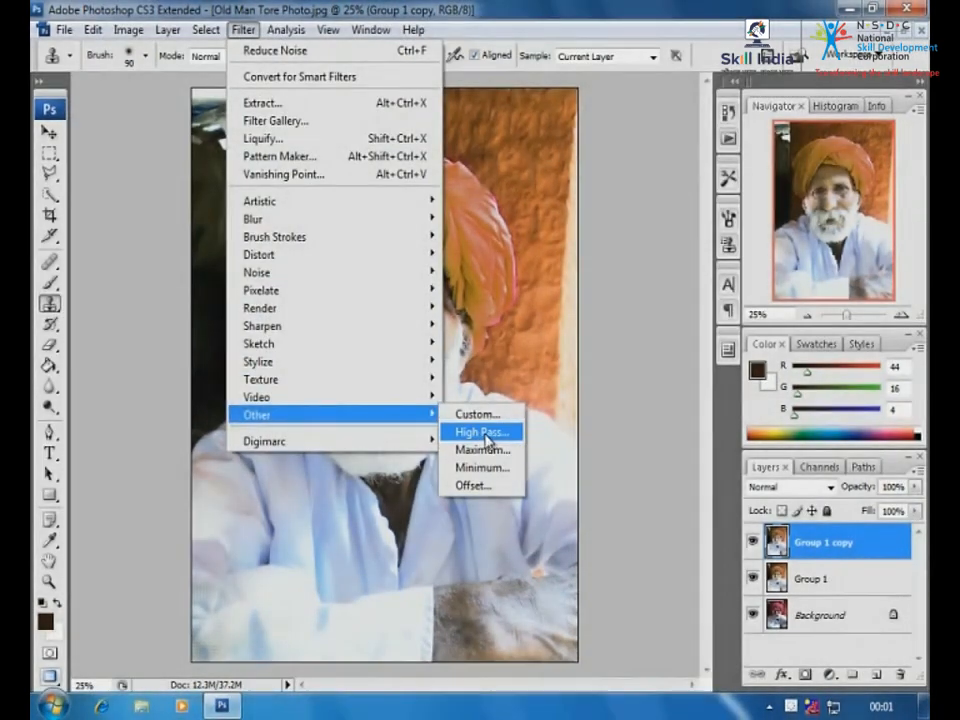
pyautogui.click(484, 436)
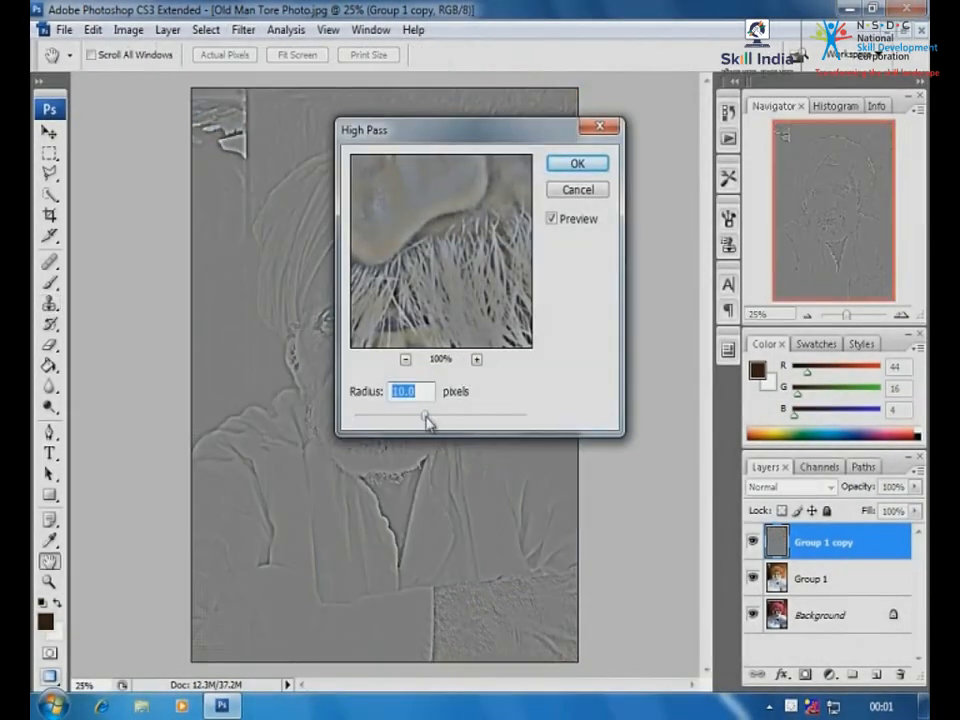
pyautogui.moveTo(424, 416)
pyautogui.mouseDown()
pyautogui.moveTo(383, 416)
pyautogui.moveTo(407, 418)
pyautogui.mouseUp()
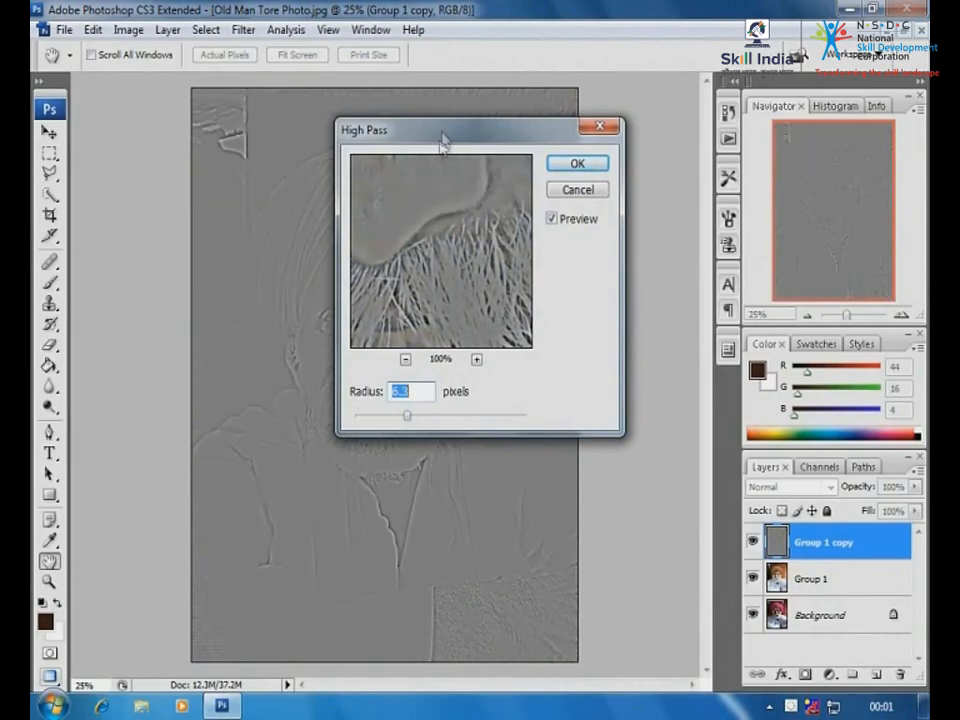
pyautogui.moveTo(443, 141); pyautogui.dragTo(623, 141)
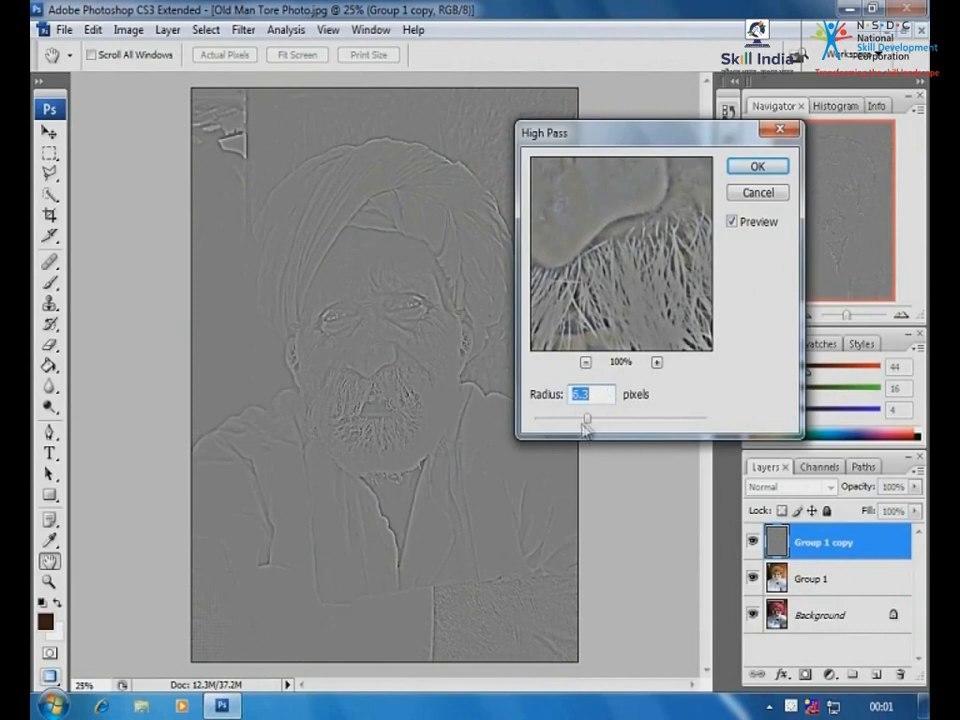
pyautogui.moveTo(568, 424)
pyautogui.mouseDown()
pyautogui.moveTo(591, 424)
pyautogui.moveTo(544, 424)
pyautogui.moveTo(596, 425)
pyautogui.moveTo(567, 424)
pyautogui.mouseUp()
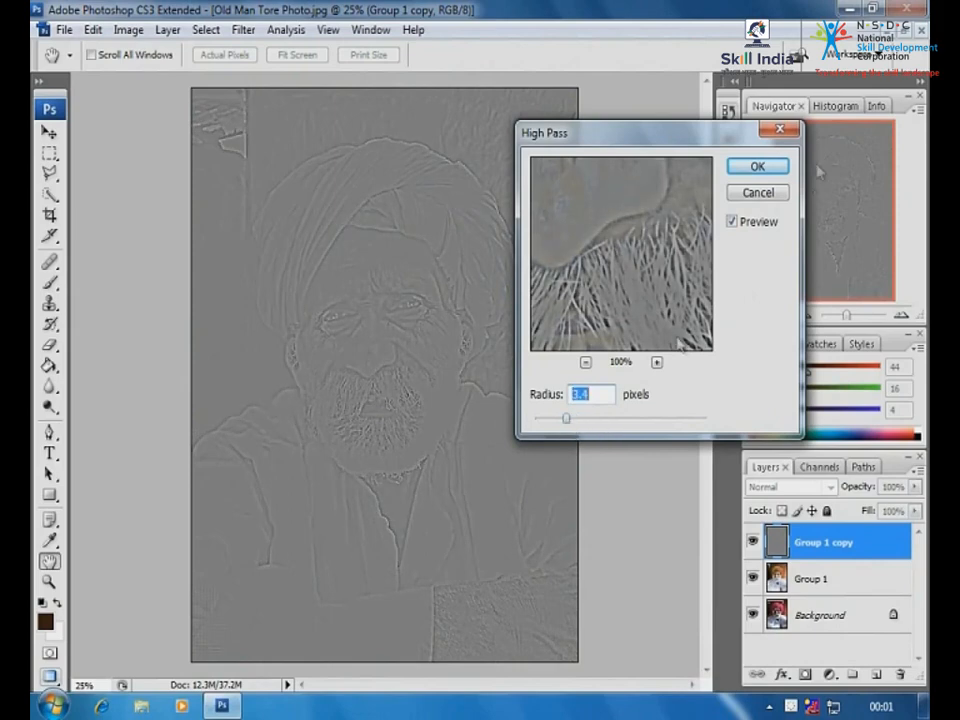
pyautogui.click(757, 167)
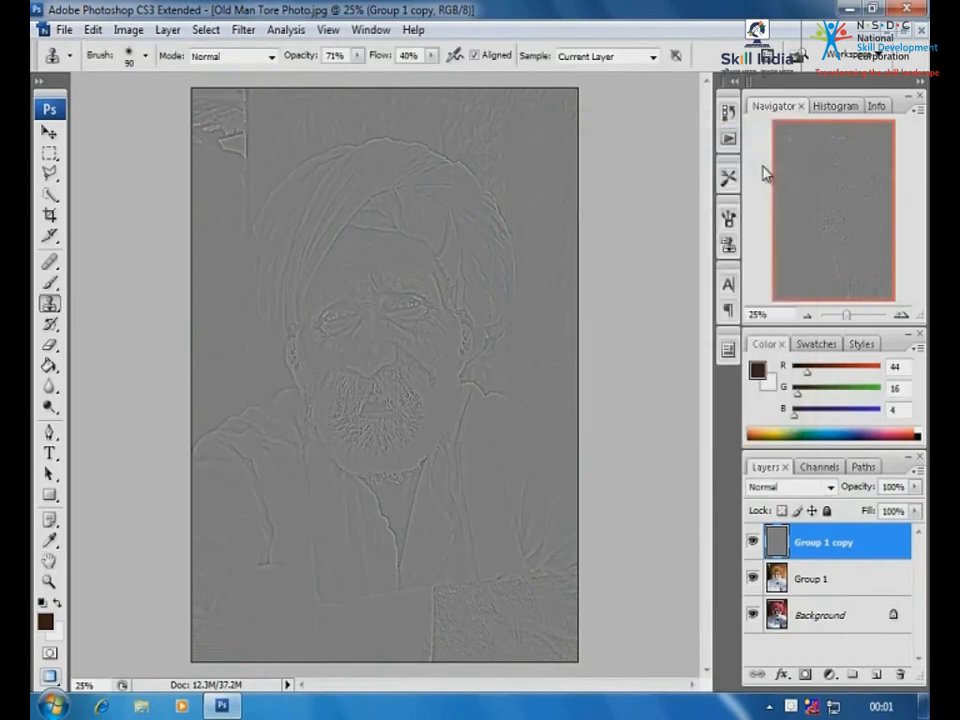
# Blend the Group 1 copy in Overlay mode and apply an S-shaped Curves adjustment with its upper point at input 174, output 172
pyautogui.click(830, 487)
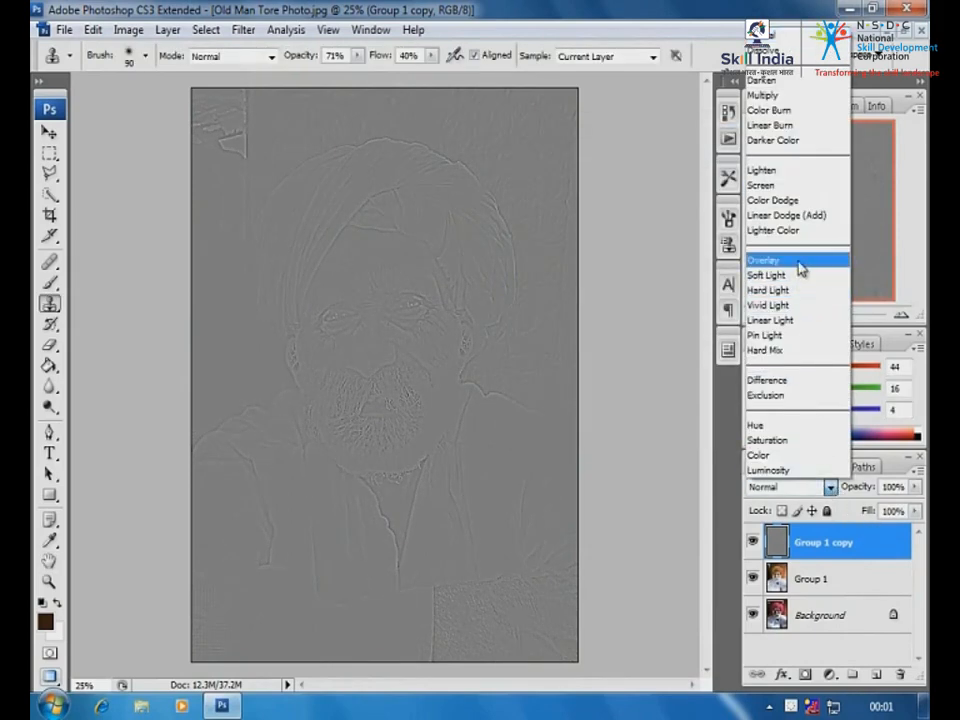
pyautogui.click(800, 262)
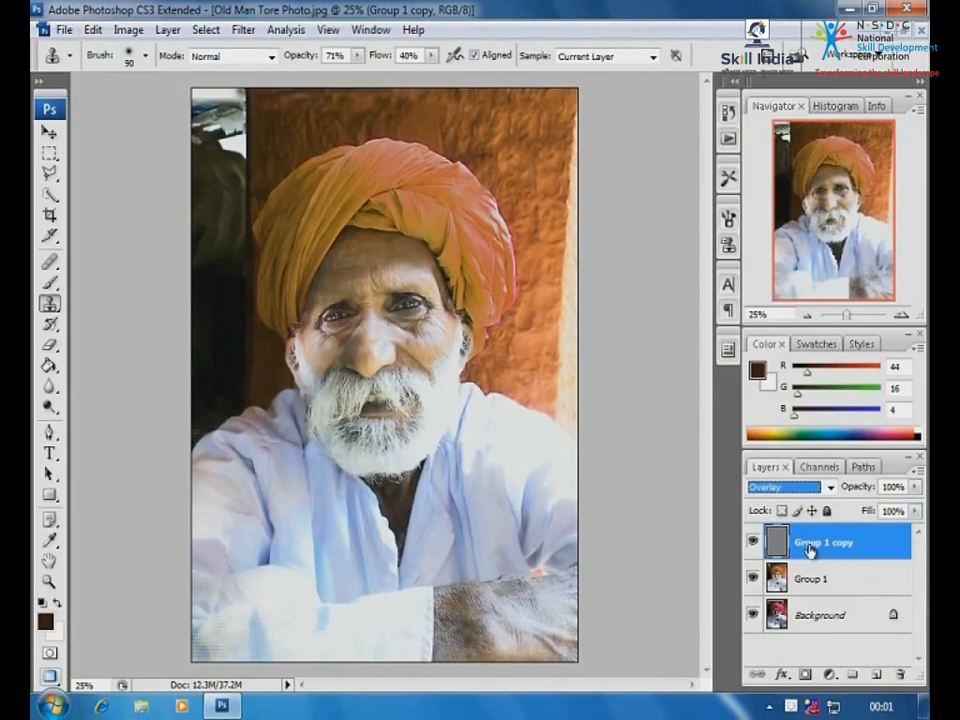
pyautogui.hotkey('ctrl', 'm')
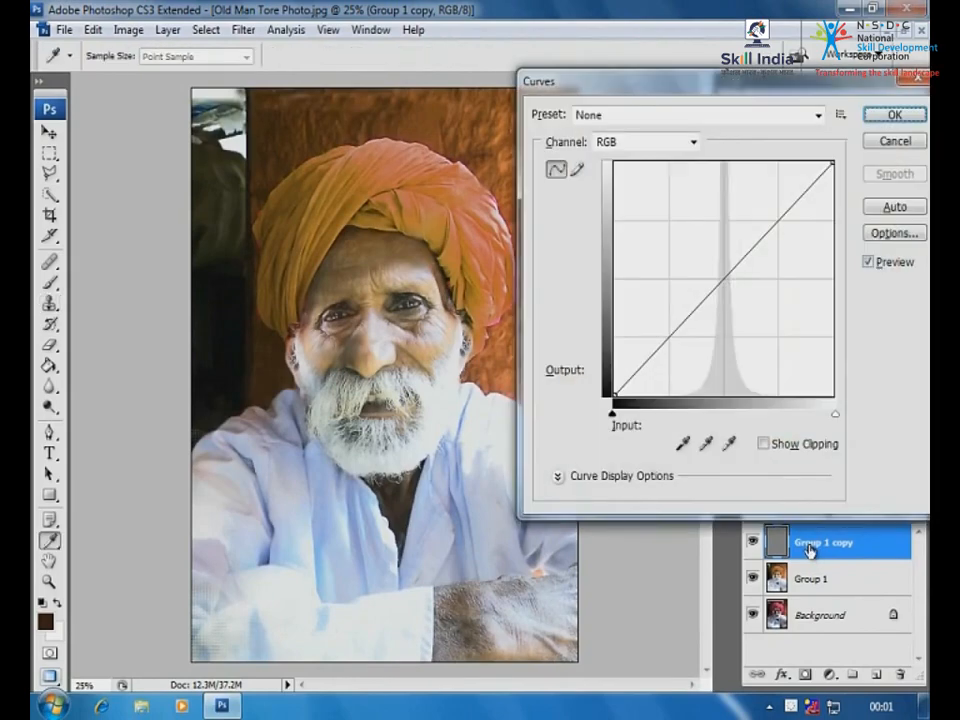
pyautogui.click(726, 296)
pyautogui.moveTo(726, 296)
pyautogui.mouseDown()
pyautogui.moveTo(718, 268)
pyautogui.moveTo(720, 315)
pyautogui.moveTo(721, 307)
pyautogui.mouseUp()
pyautogui.click(761, 265)
pyautogui.moveTo(758, 265); pyautogui.dragTo(756, 245)
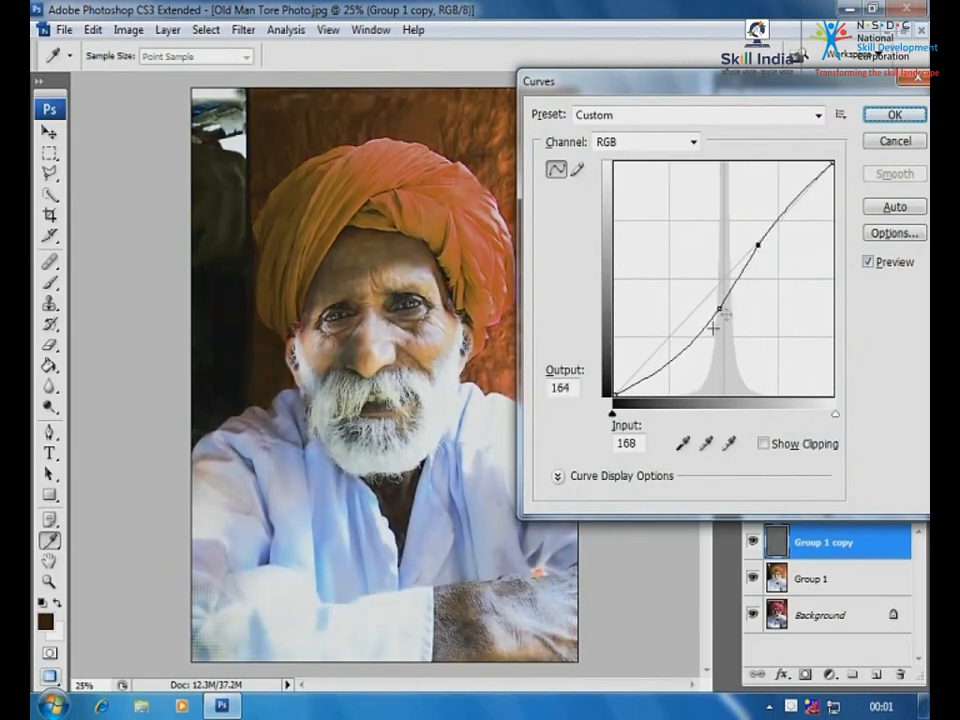
pyautogui.moveTo(718, 314); pyautogui.dragTo(718, 306)
pyautogui.moveTo(757, 245); pyautogui.dragTo(763, 239)
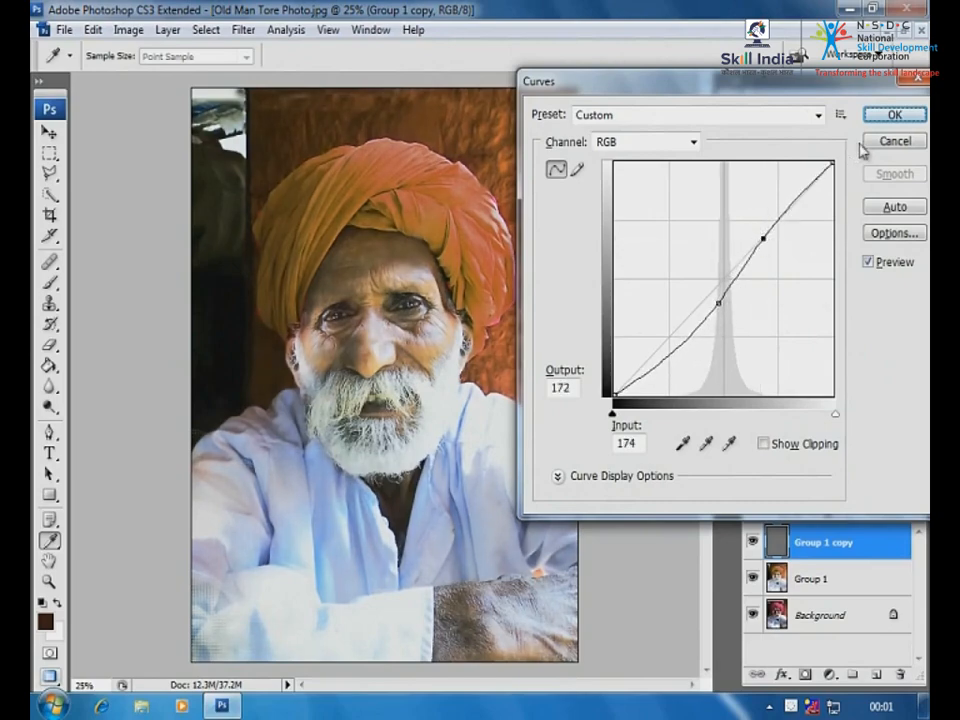
pyautogui.click(886, 118)
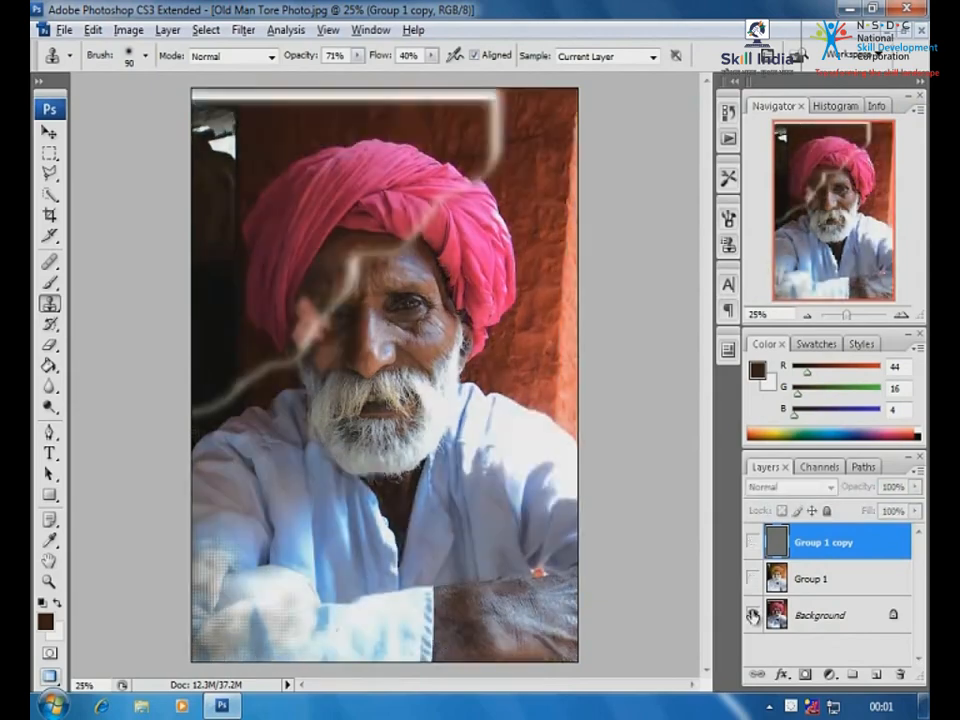
# Alternate between the Background layer alone and all layers to compare the torn original with the sharpened restoration
pyautogui.keyDown('alt'); pyautogui.click(752, 617); pyautogui.keyUp('alt')
pyautogui.keyDown('alt'); pyautogui.click(752, 617); pyautogui.keyUp('alt')
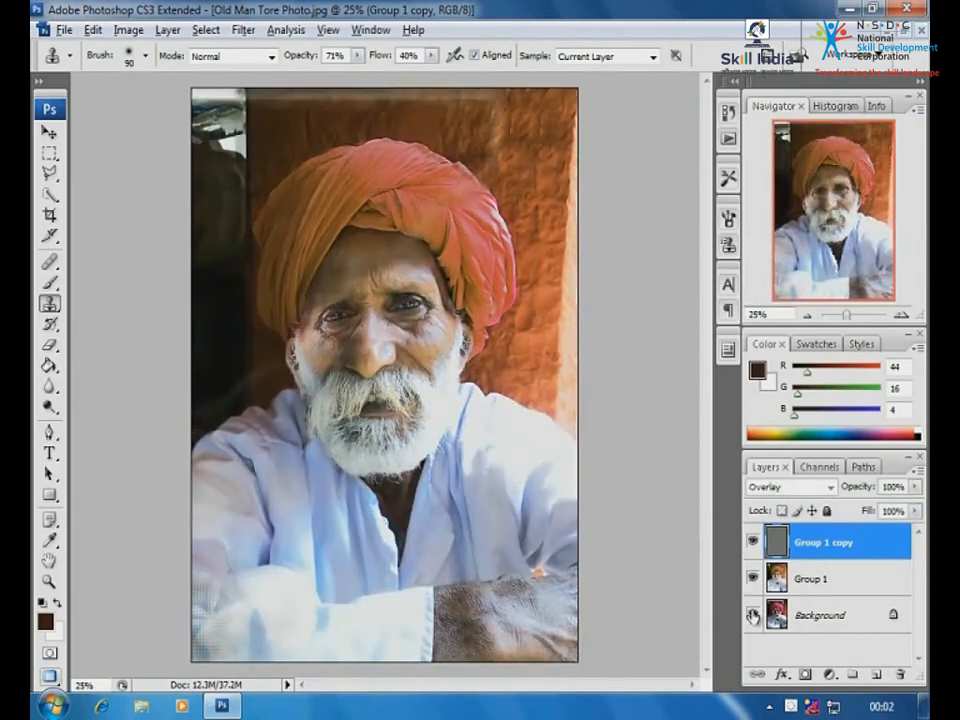
pyautogui.keyDown('alt'); pyautogui.click(752, 617); pyautogui.keyUp('alt')
pyautogui.keyDown('alt'); pyautogui.click(752, 617); pyautogui.keyUp('alt')
pyautogui.keyDown('alt'); pyautogui.click(752, 617); pyautogui.keyUp('alt')
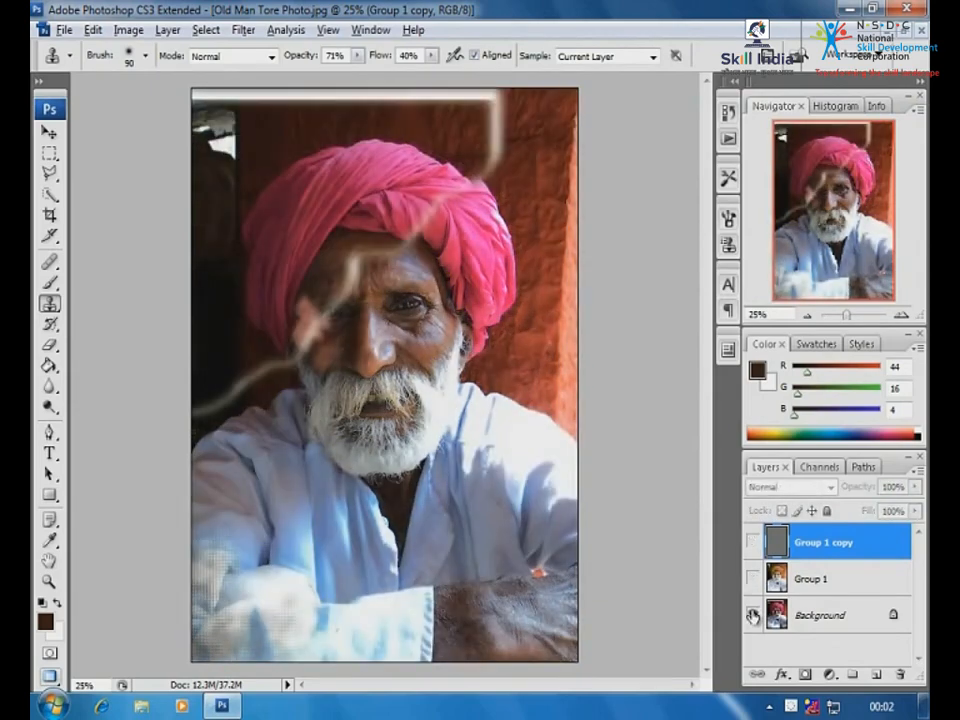
pyautogui.keyDown('alt'); pyautogui.click(752, 617); pyautogui.keyUp('alt')
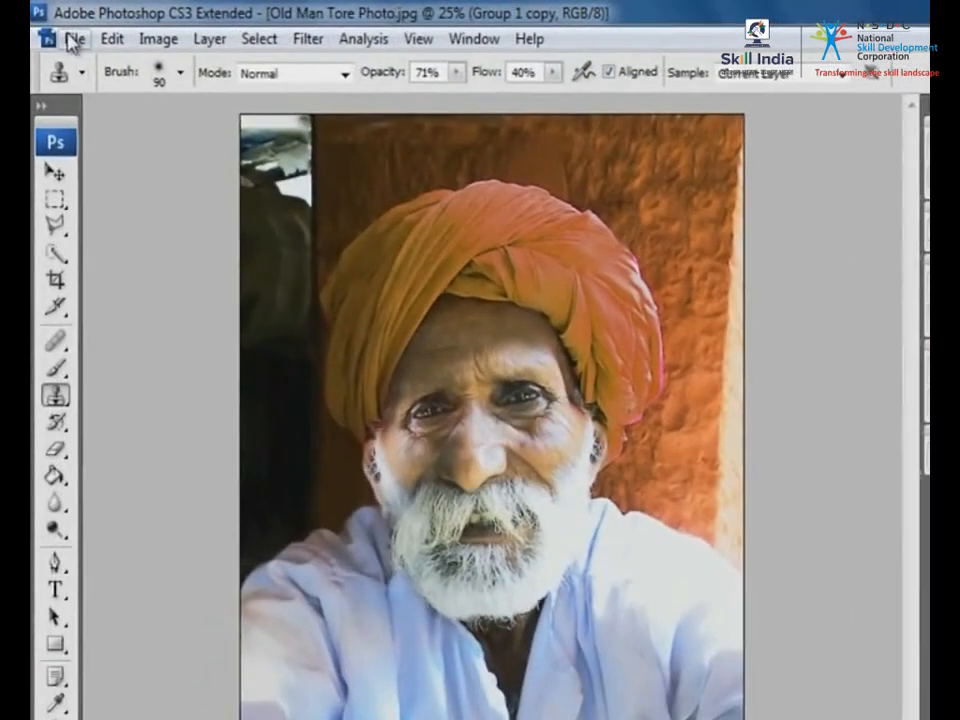
# Save the document in the Photo Retouching folder as Old Man Tore Photo.psd in Photoshop format with layers kept
pyautogui.click(64, 31)
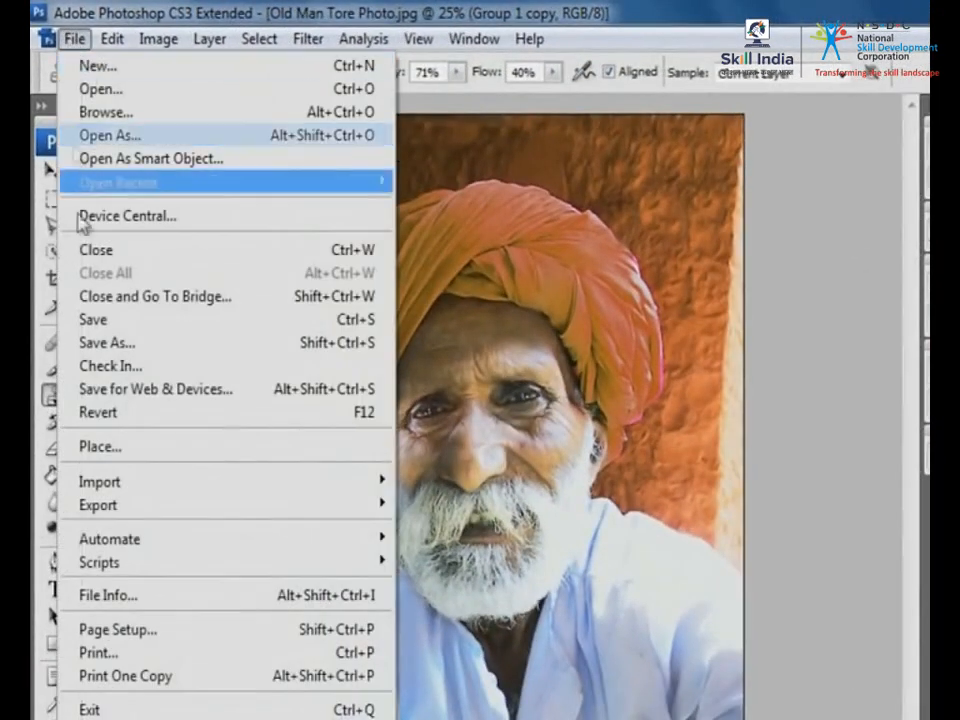
pyautogui.click(94, 322)
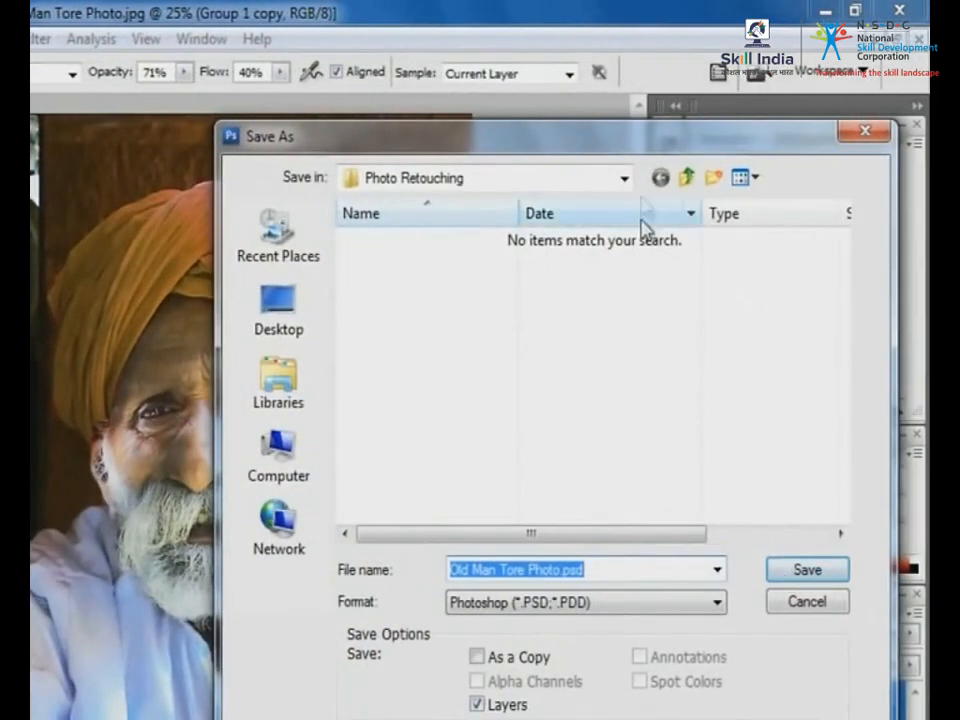
pyautogui.click(806, 572)
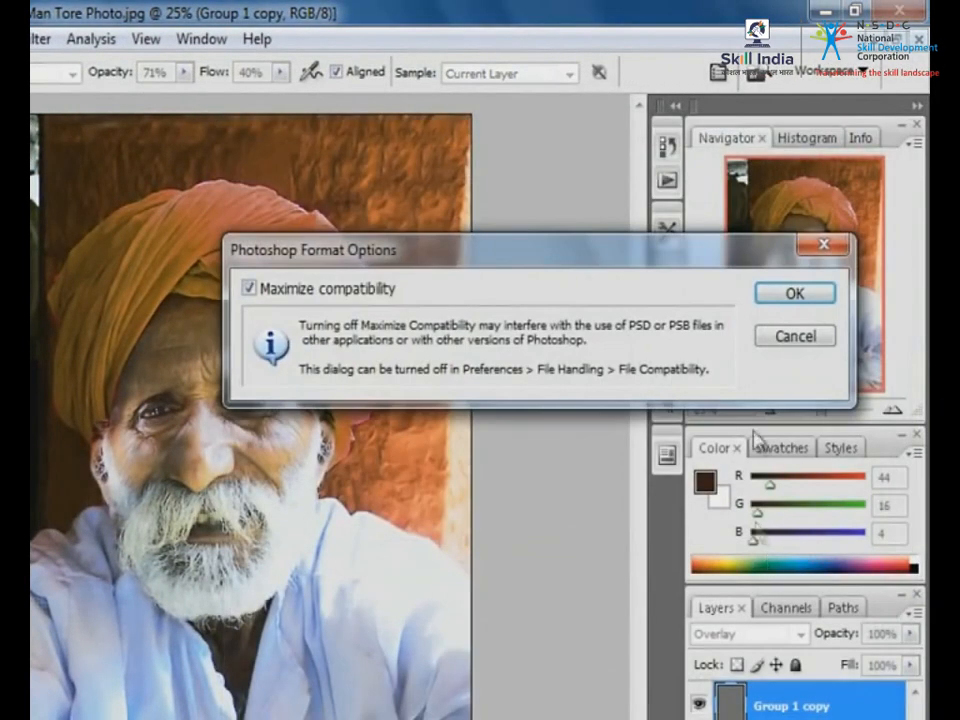